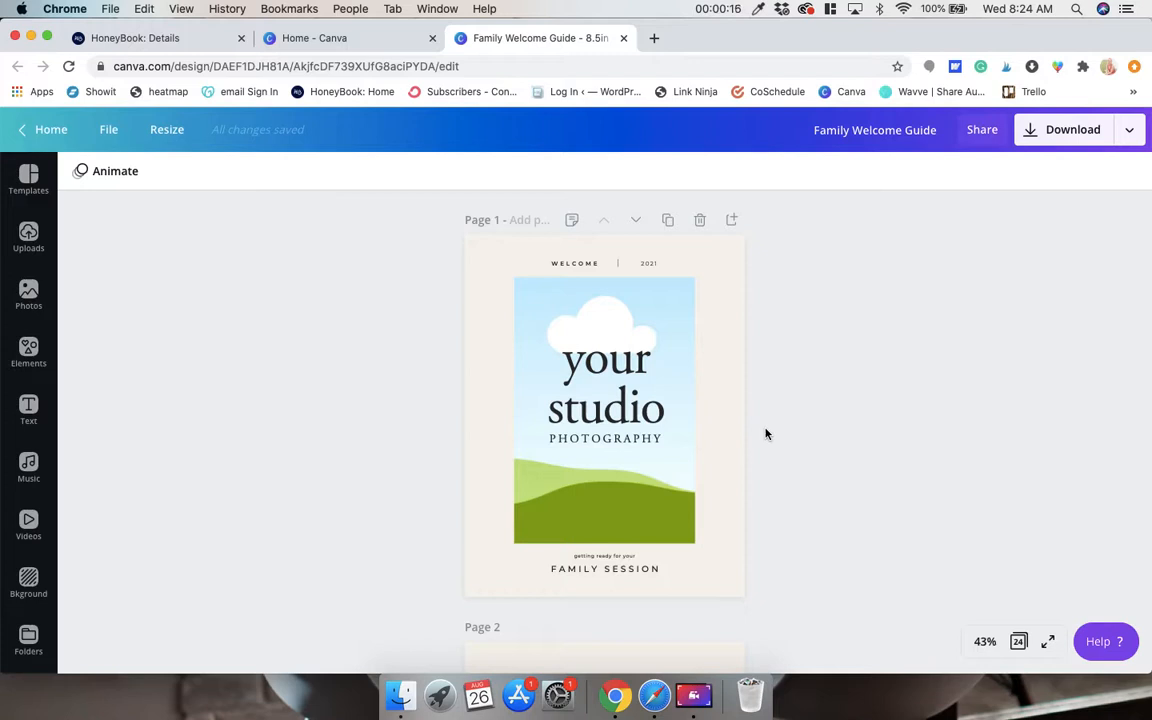
Look over the opening pages of the Family Welcome Guide template, from the cover to page 3.
scroll(766, 434, down, 2)
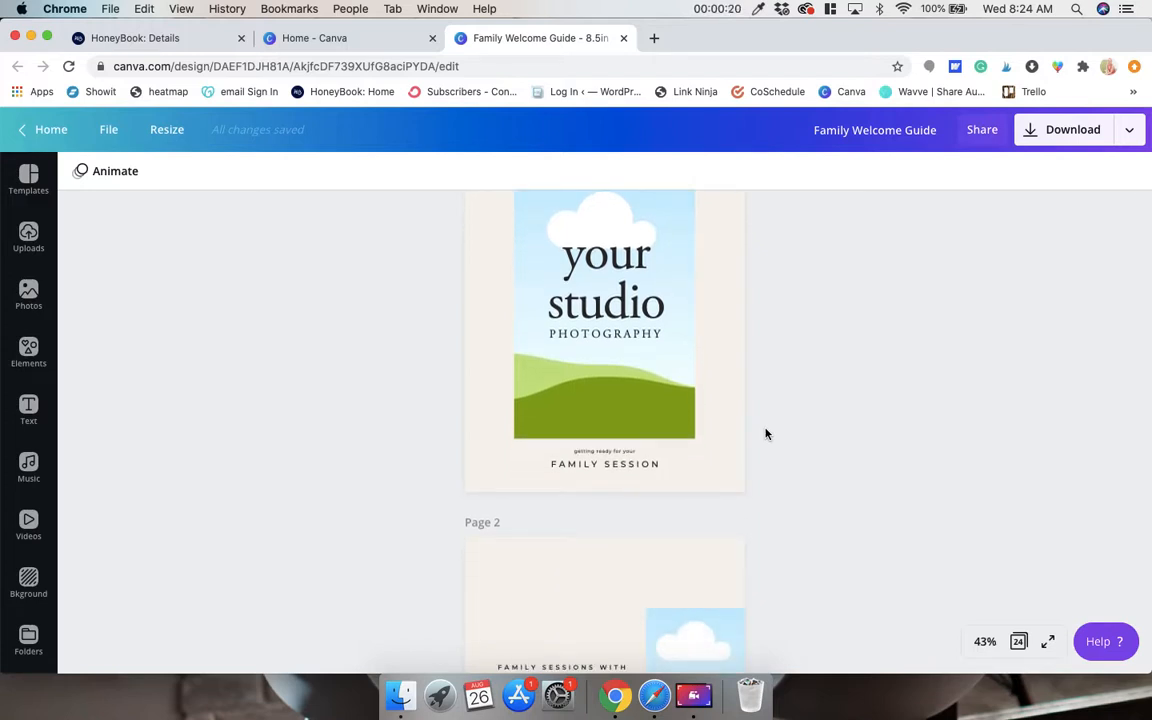
scroll(766, 434, up, 2)
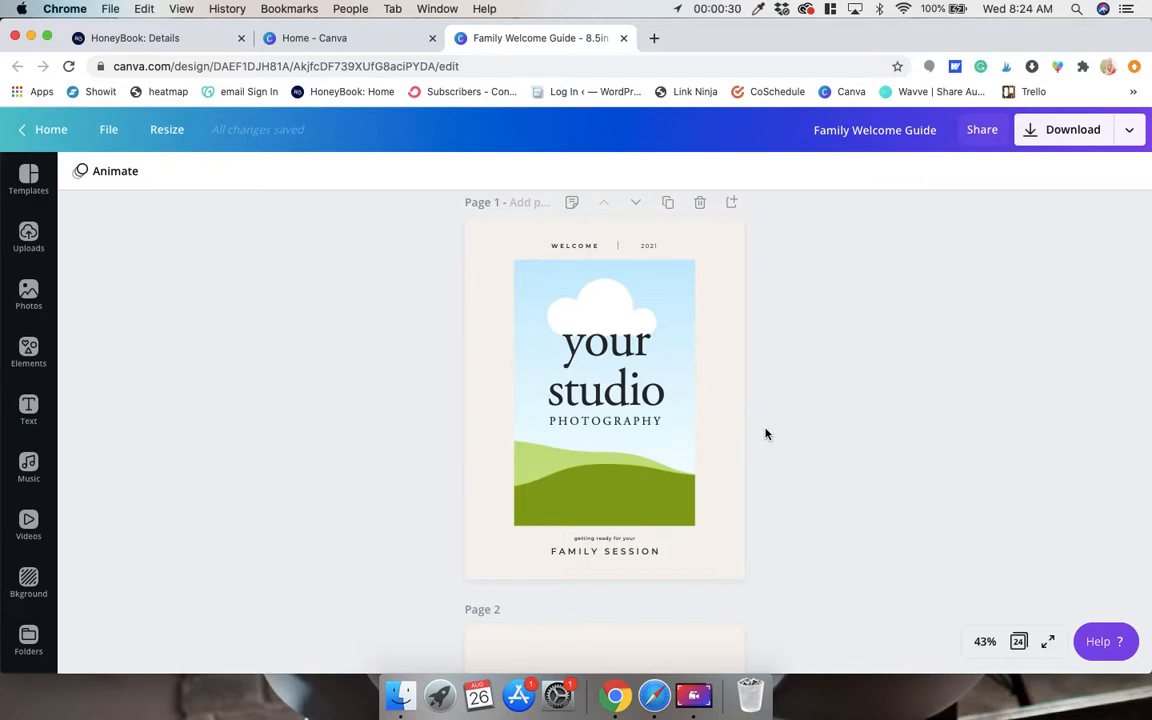
scroll(766, 434, down, 3)
scroll(766, 434, up, 3)
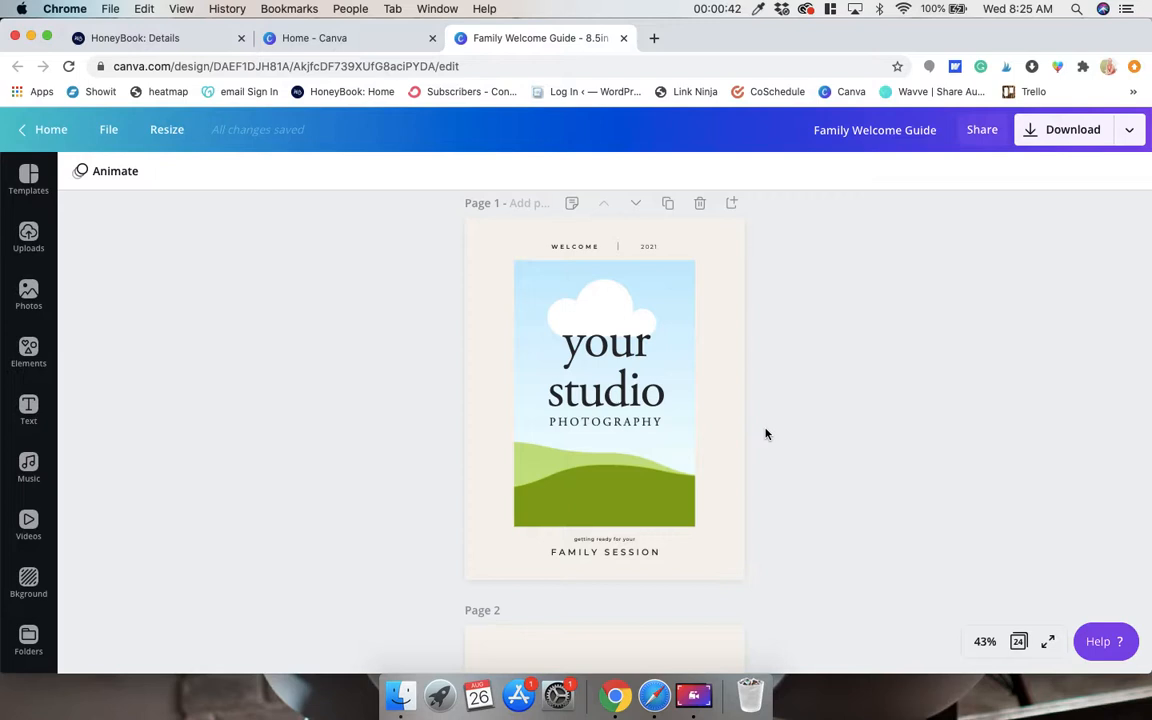
scroll(809, 391, up, 1)
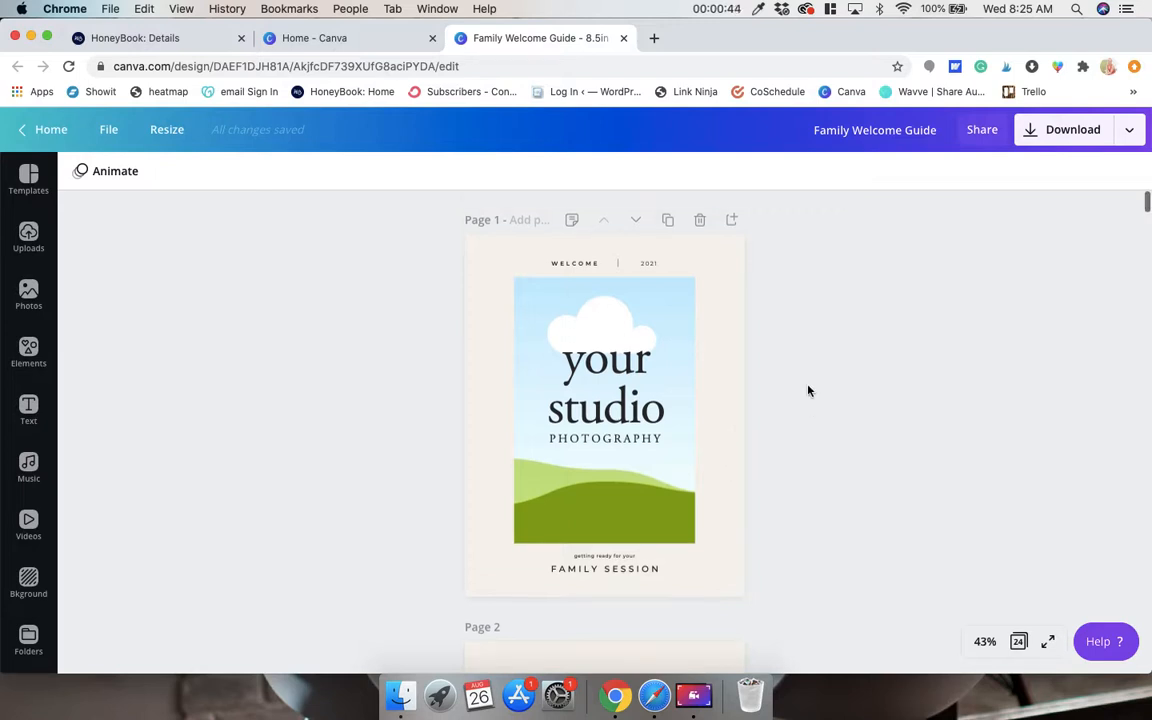
scroll(809, 391, down, 1)
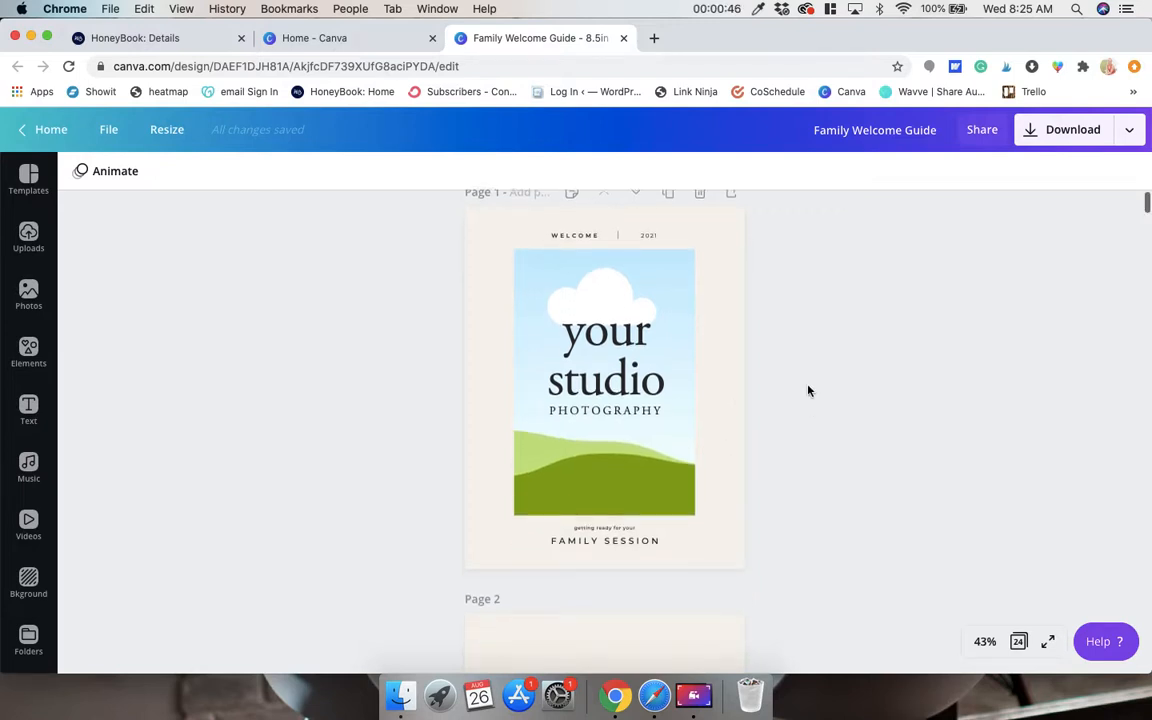
scroll(809, 391, up, 1)
scroll(488, 650, down, 15)
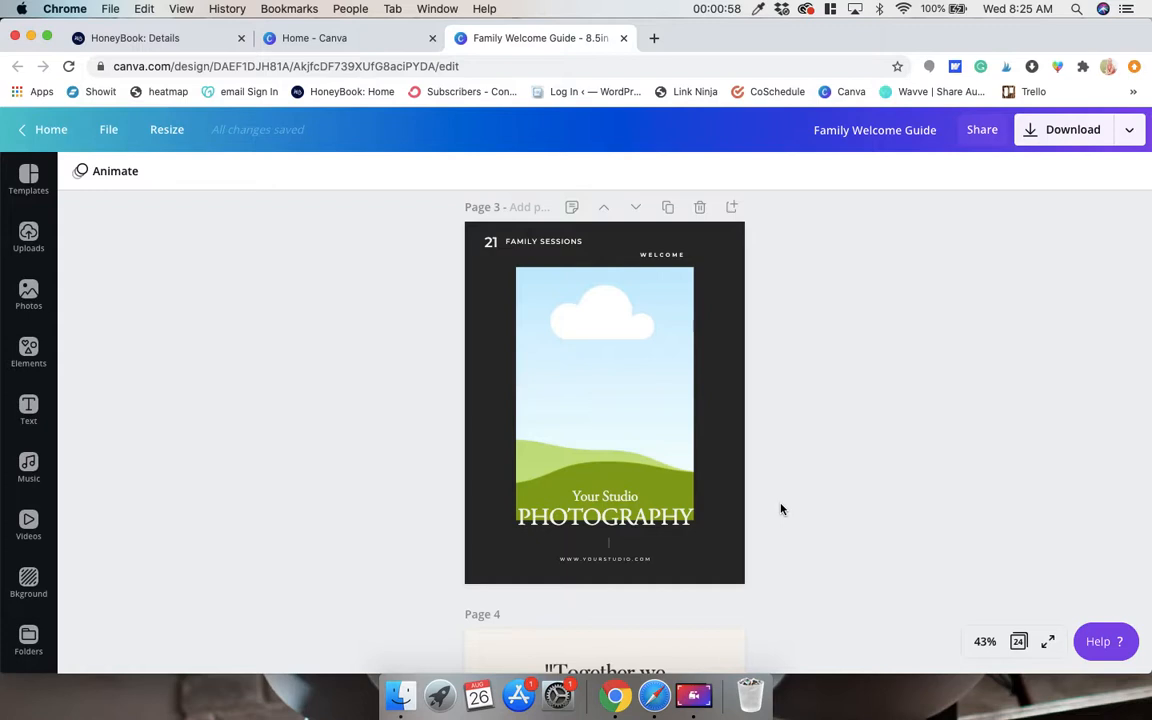
scroll(781, 510, down, 3)
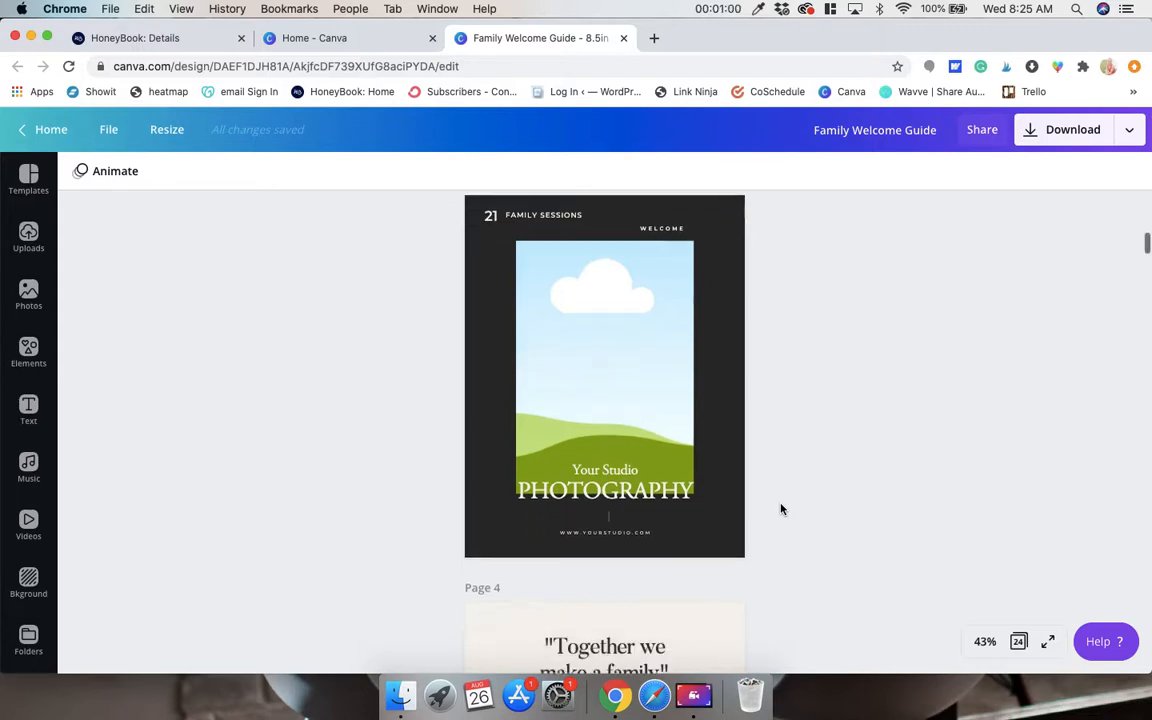
scroll(781, 510, up, 3)
scroll(628, 508, down, 1)
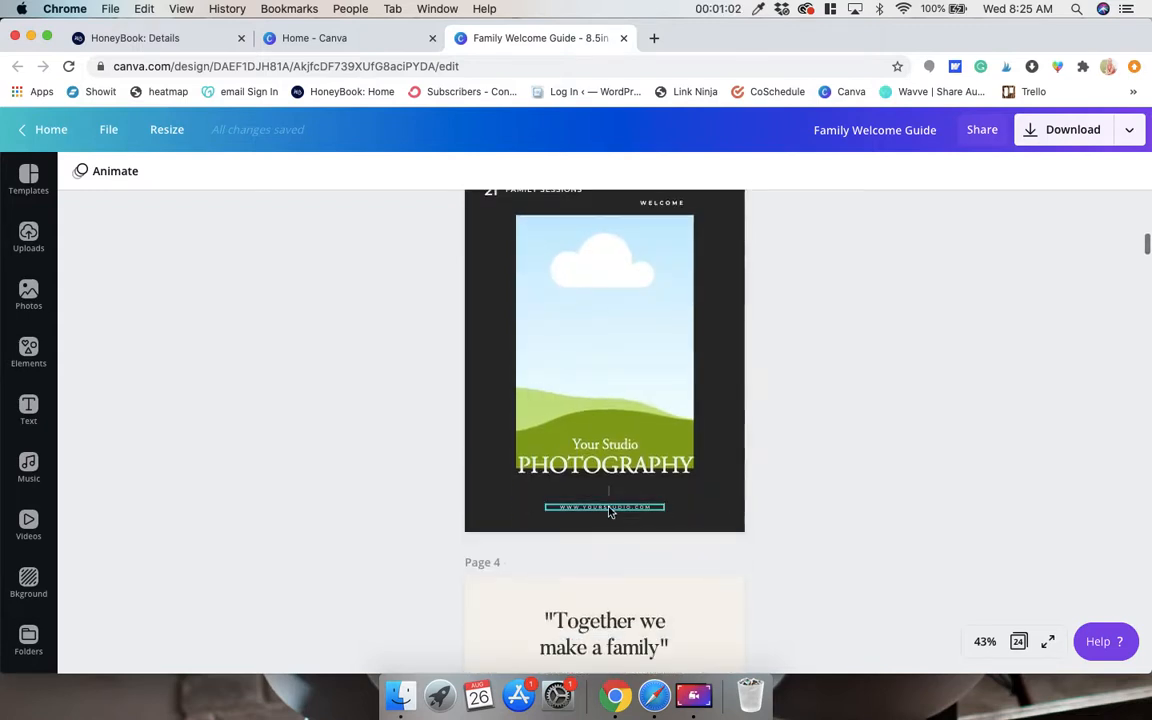
Replace YOURSTUDIO in the website address at the foot of page 3 with the photographer's own domain name.
click(609, 508)
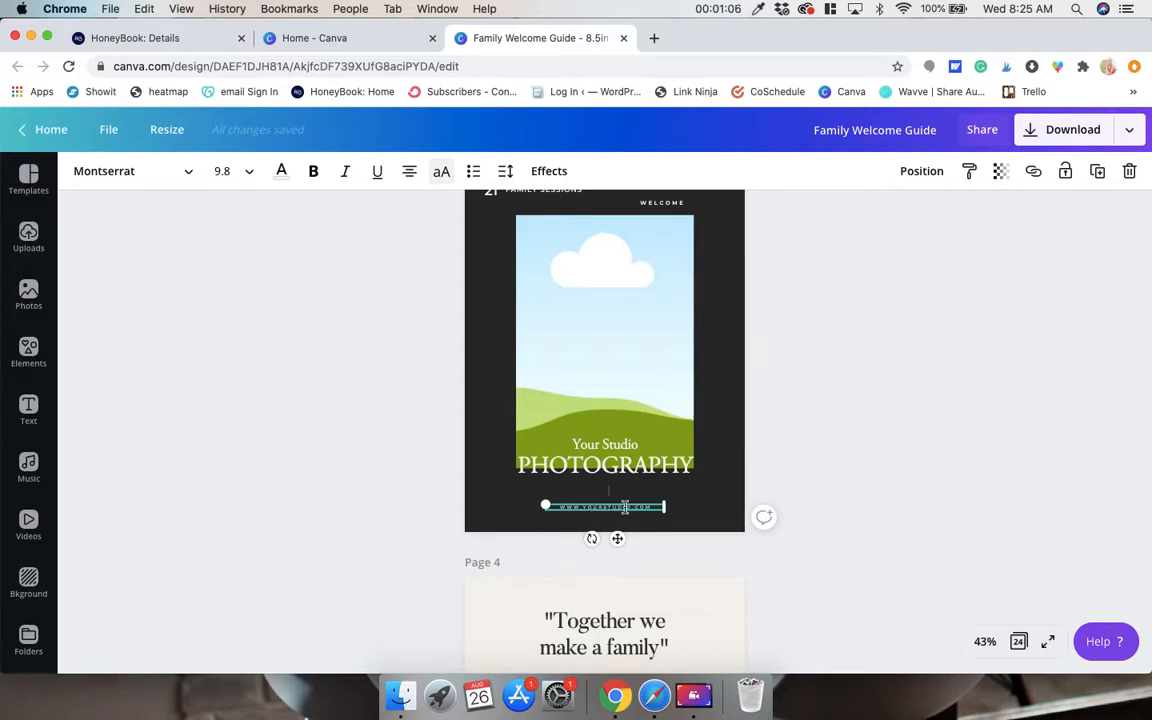
key(super+equal)
key(super+equal)
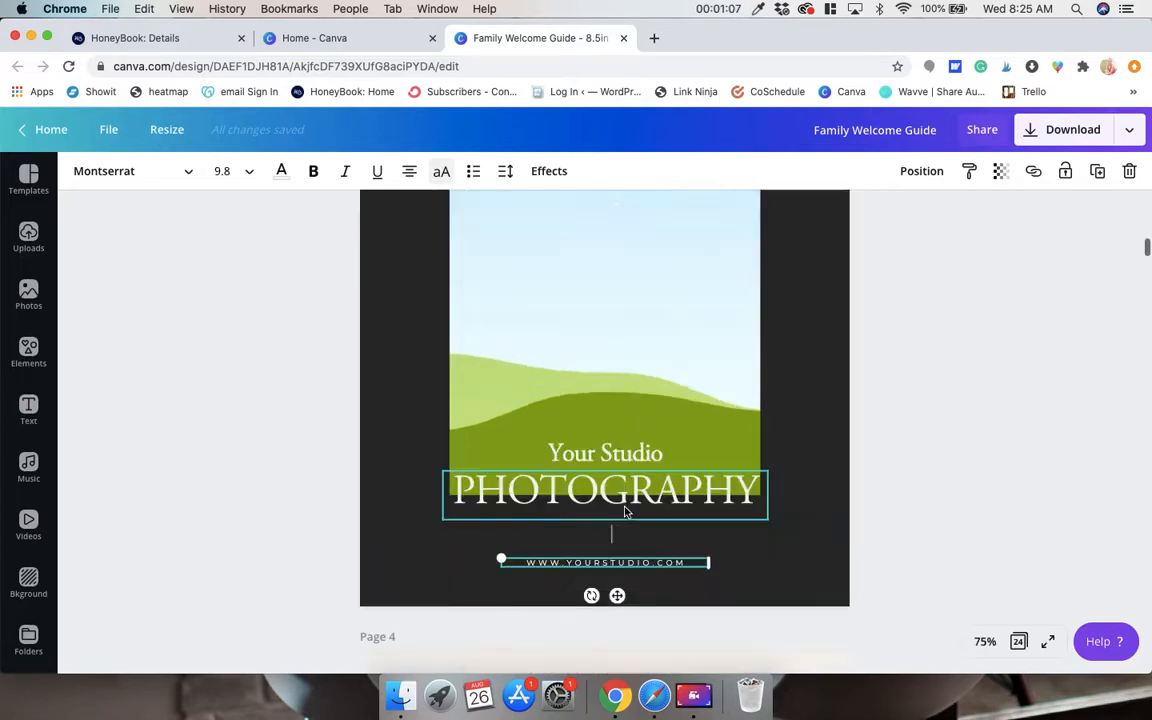
click(987, 641)
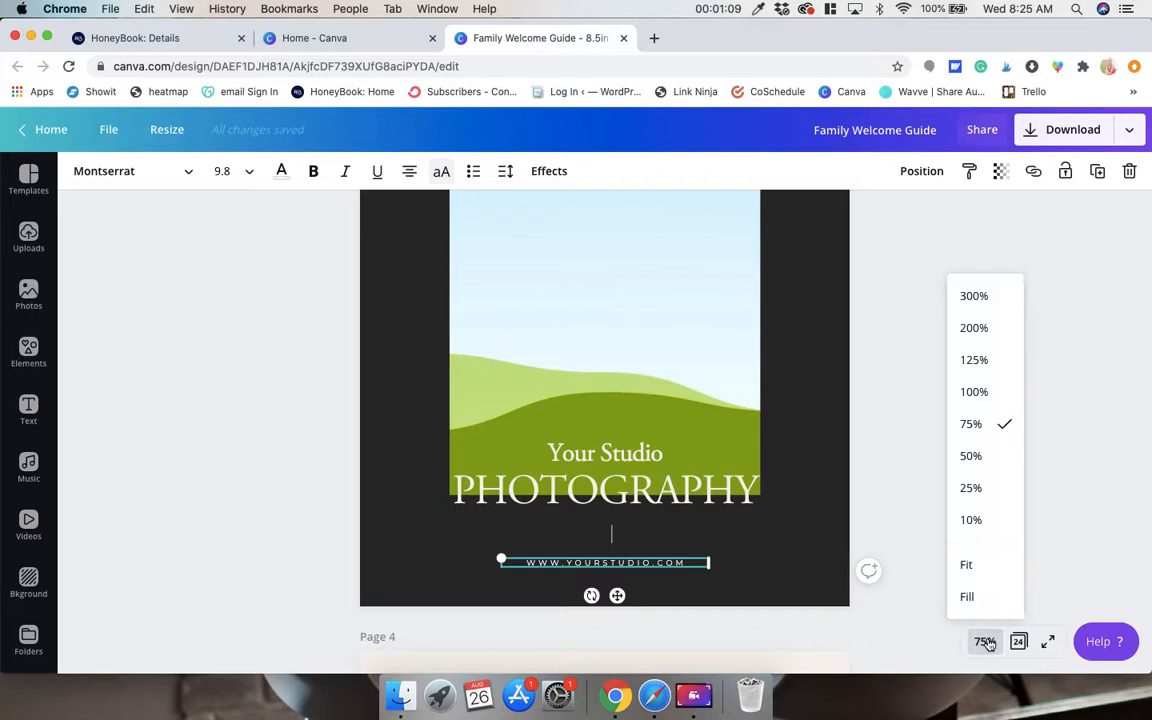
click(643, 563)
double_click(643, 563)
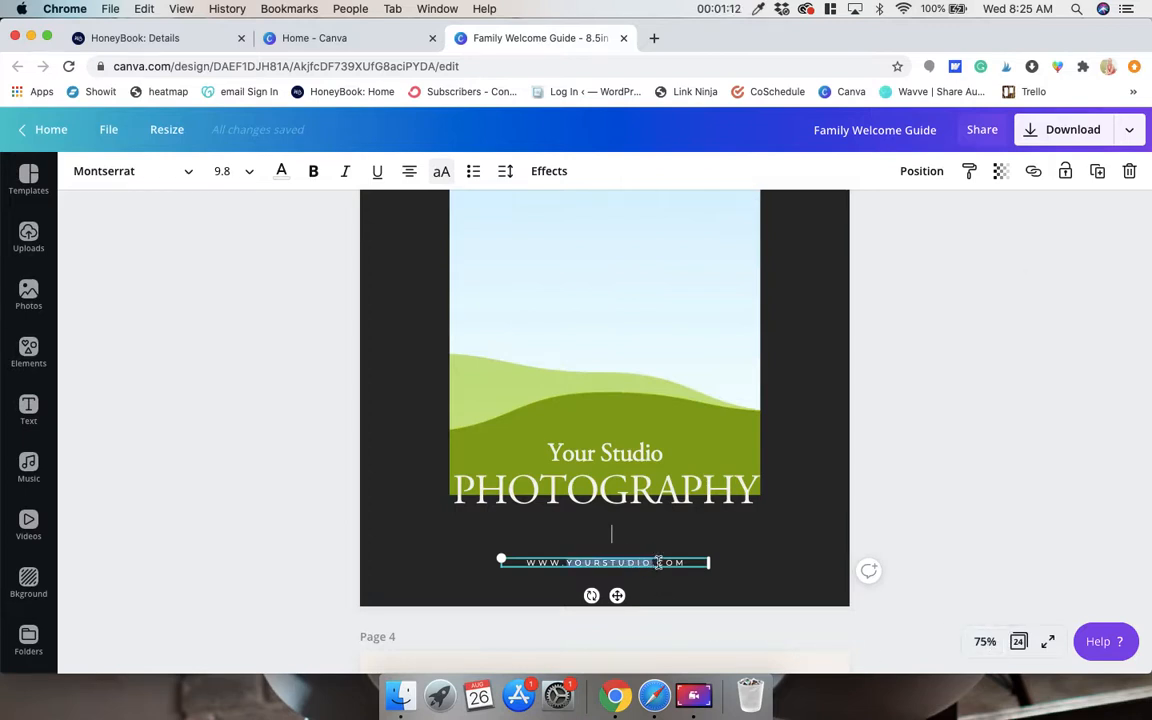
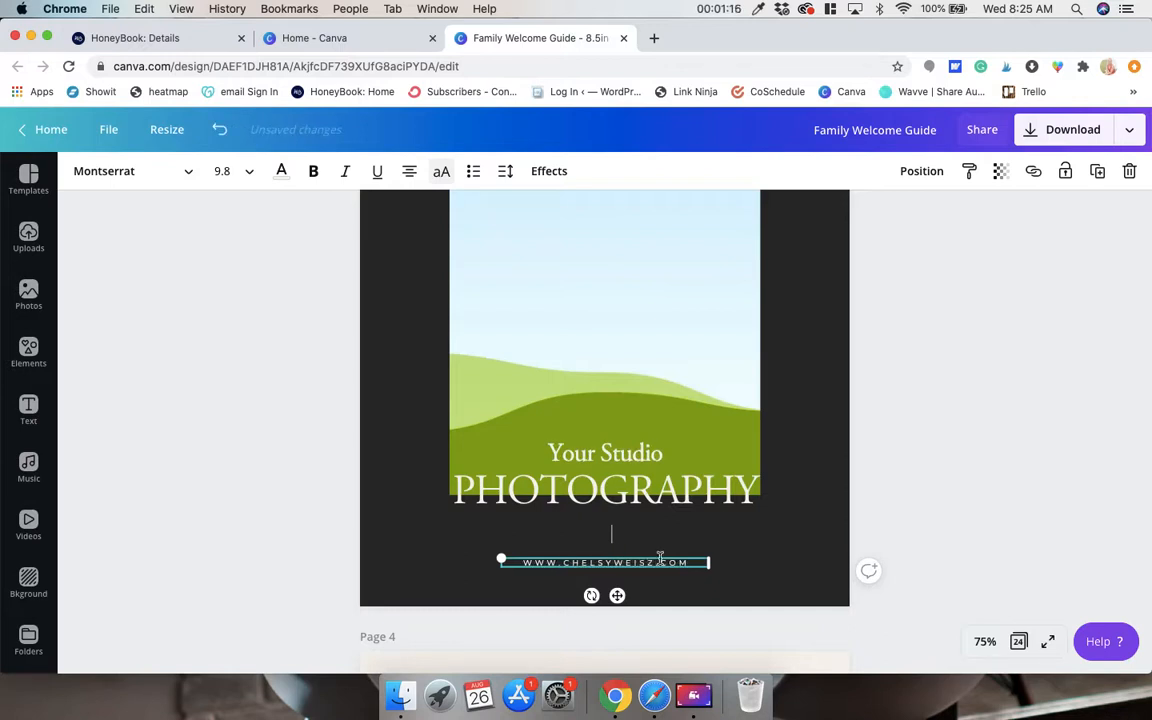
Replace the "Your Studio" text on page 3 with the photographer's full name and widen its text box to fit one line.
click(620, 455)
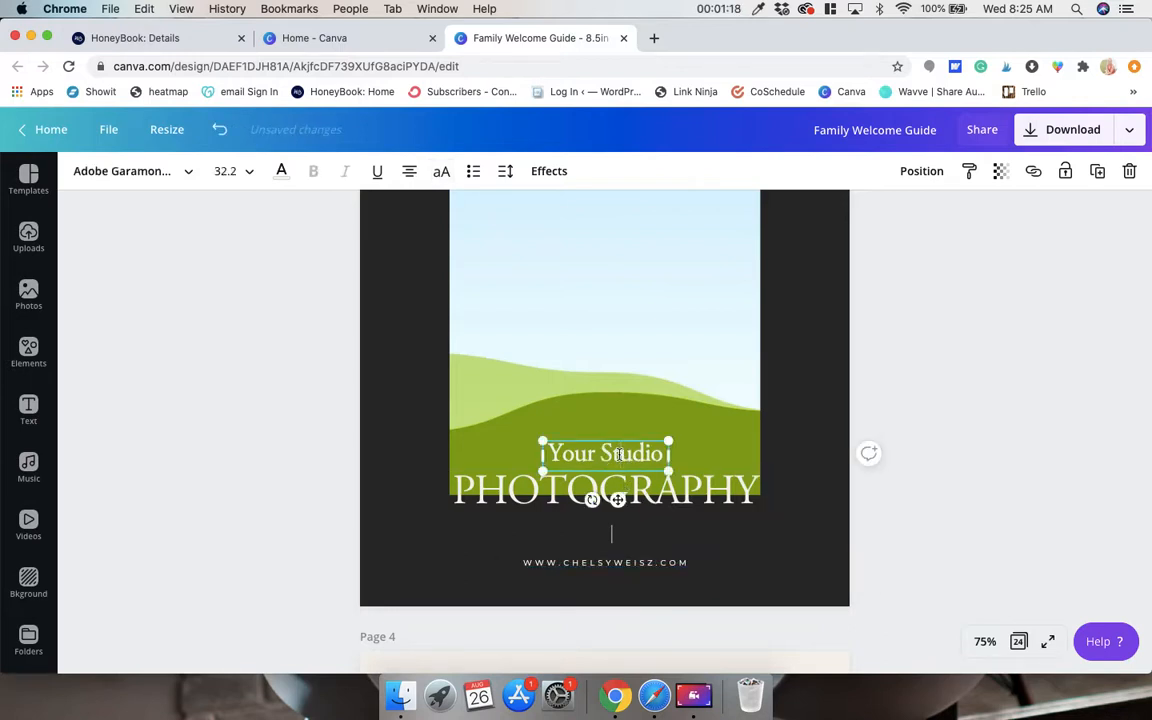
click(620, 455)
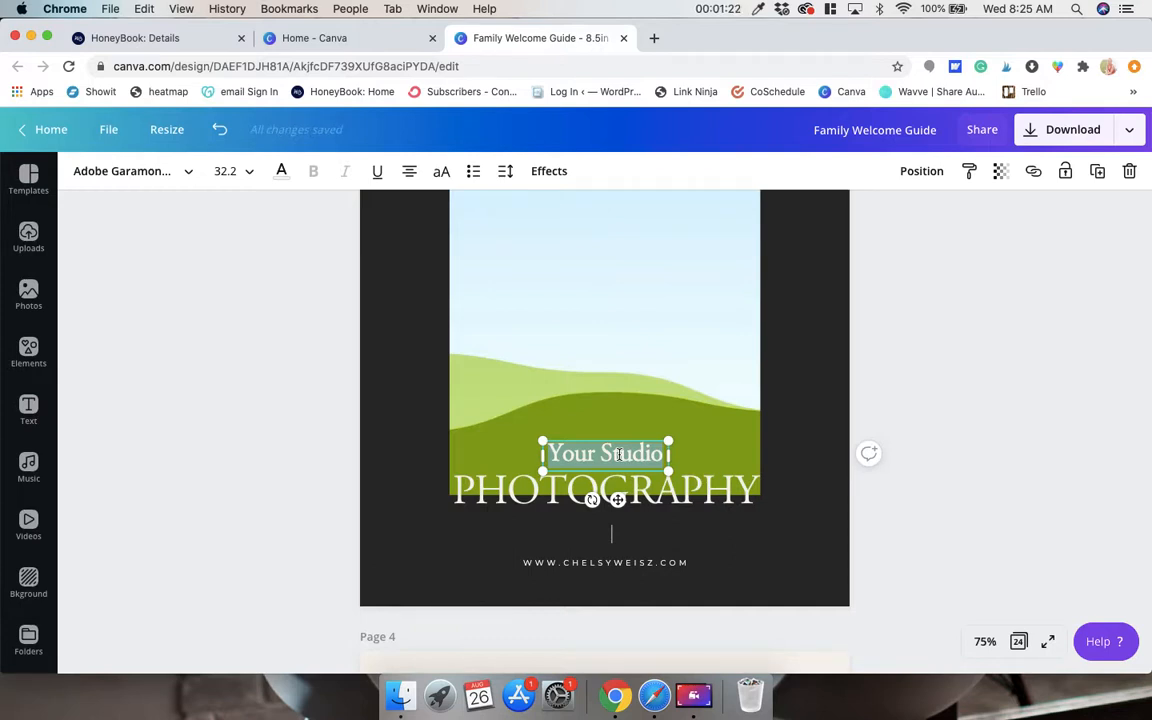
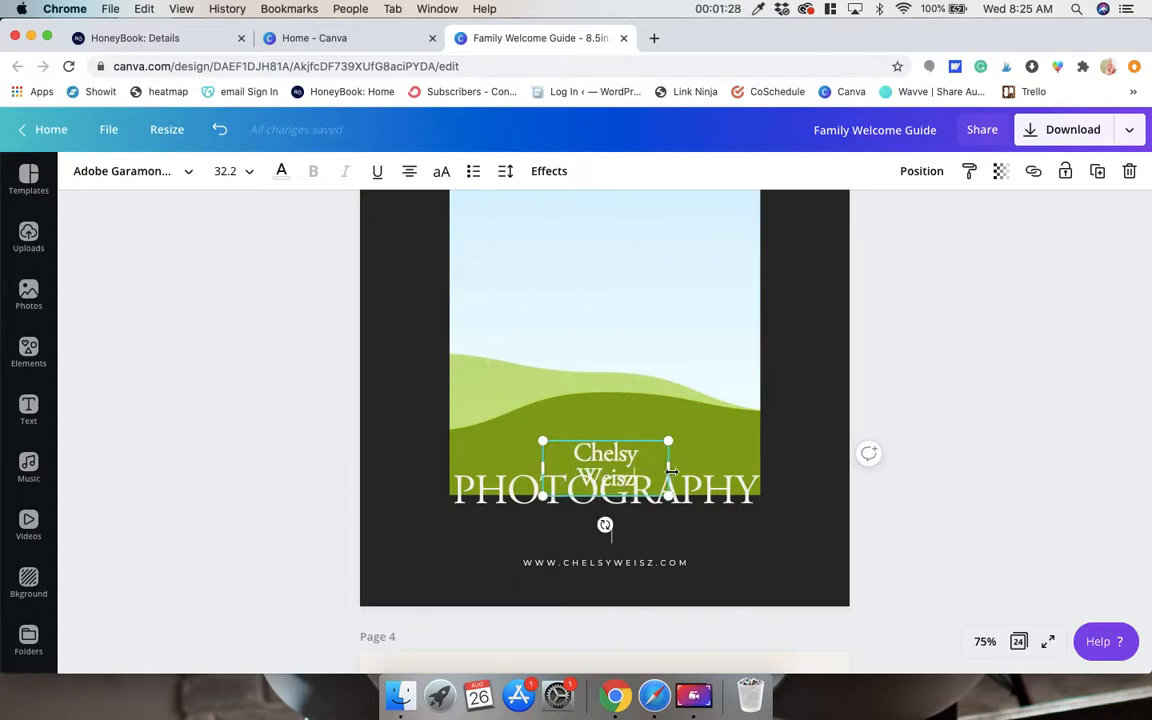
drag(668, 468, 725, 471)
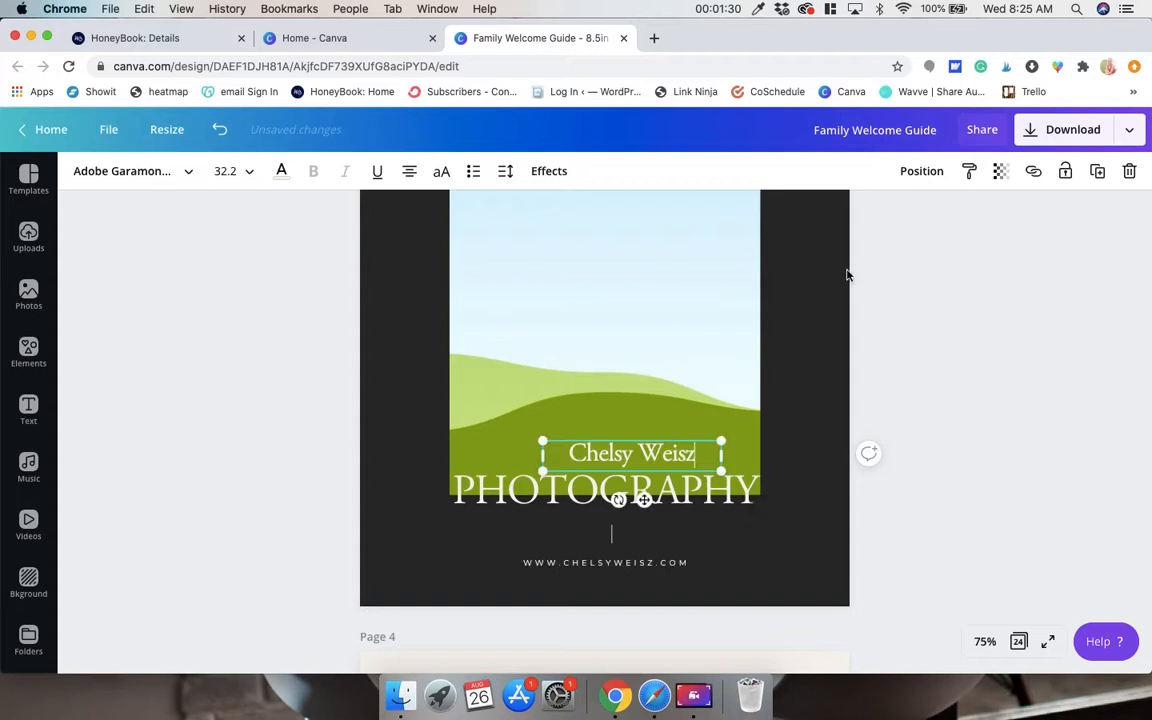
Align the photographer's name horizontally to the center of page 3.
click(922, 172)
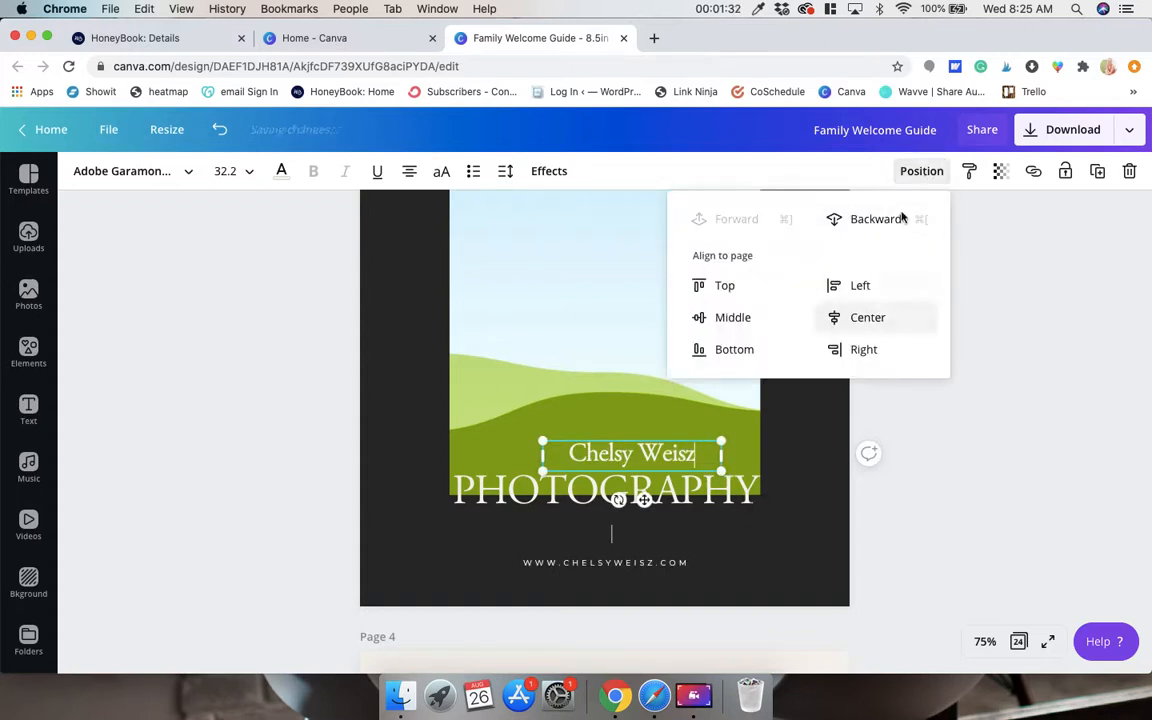
click(877, 320)
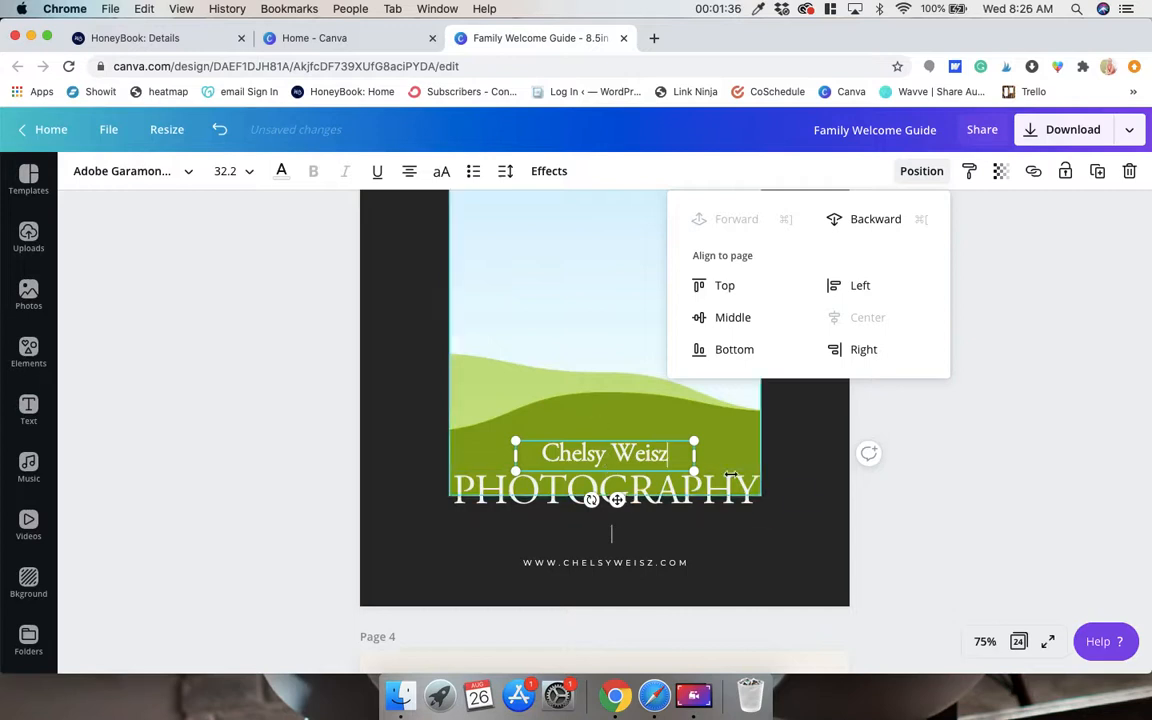
click(814, 460)
Switch to Finder, open the team's welcome packets folder in Dropbox, and upload the sunflower-field family photos to the Canva design.
scroll(686, 383, up, 5)
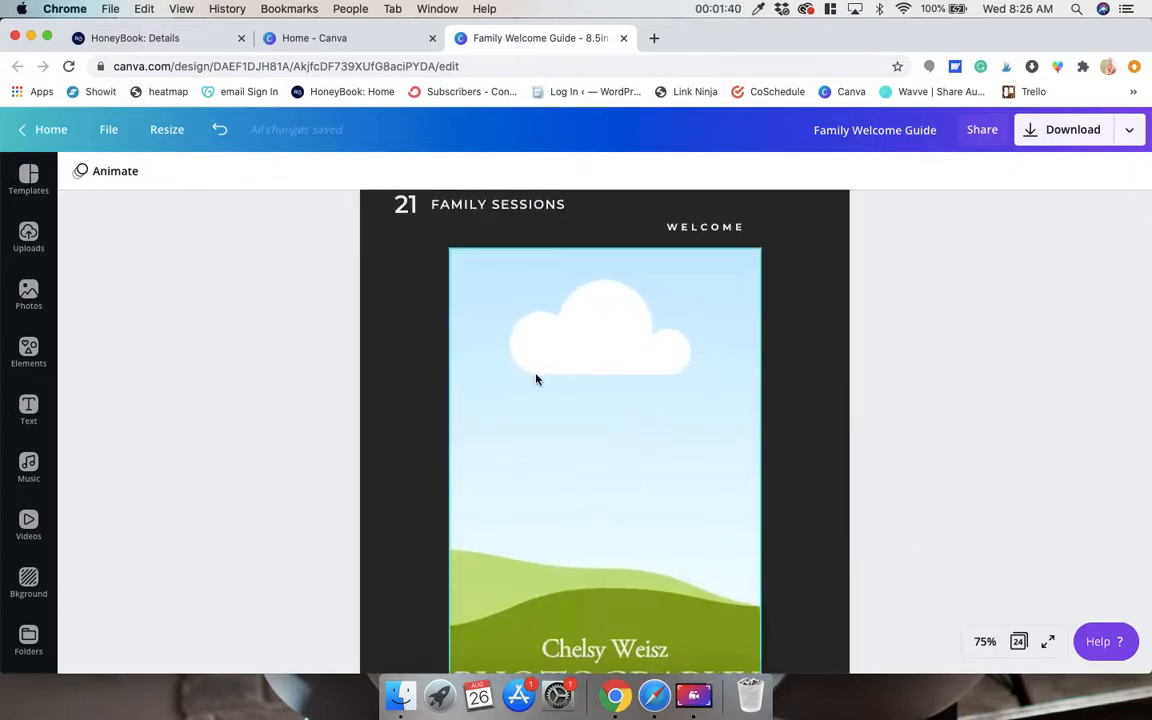
click(400, 696)
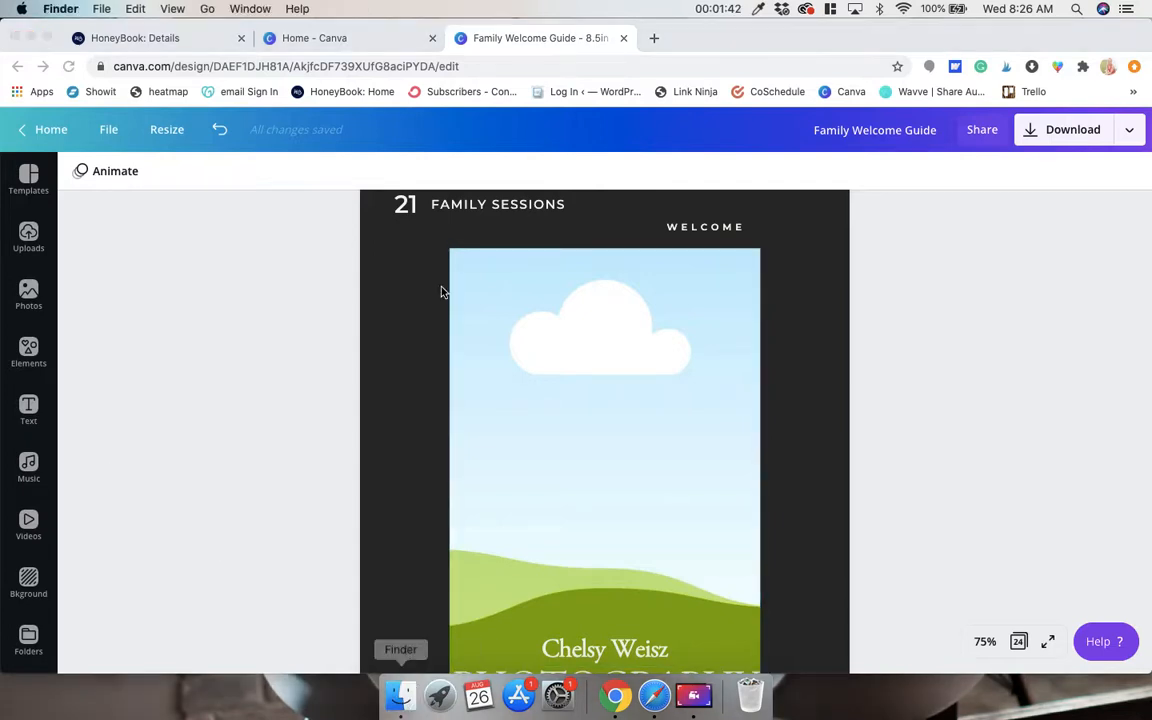
click(222, 259)
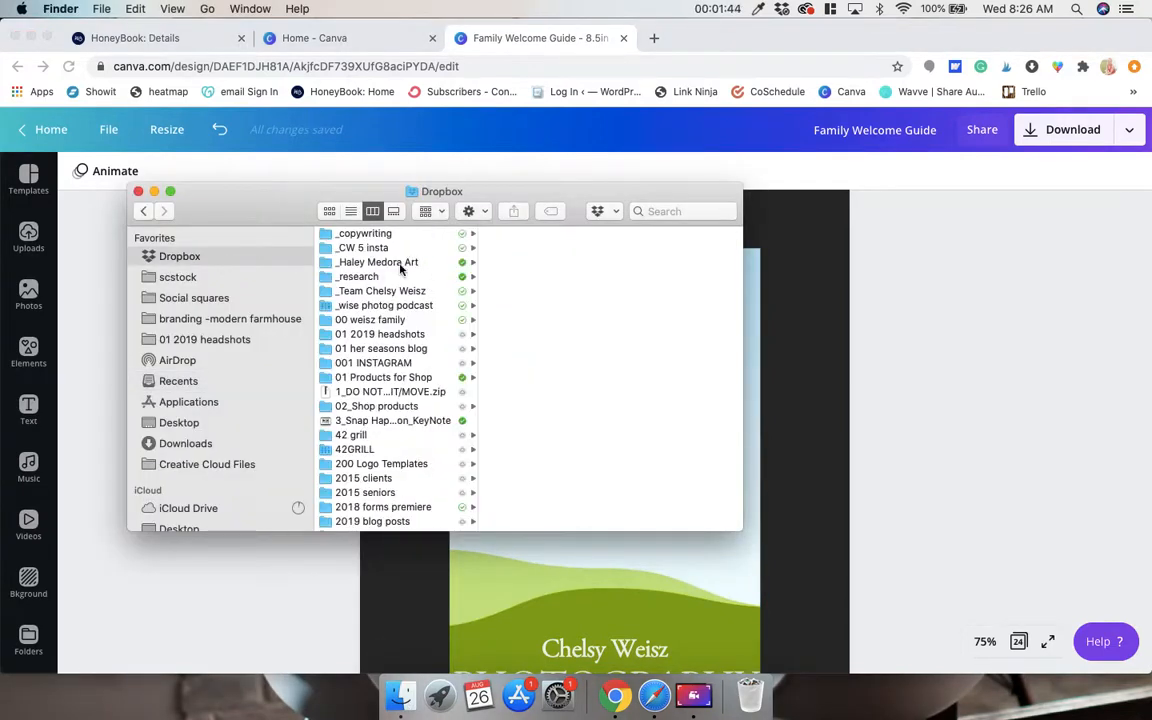
click(408, 292)
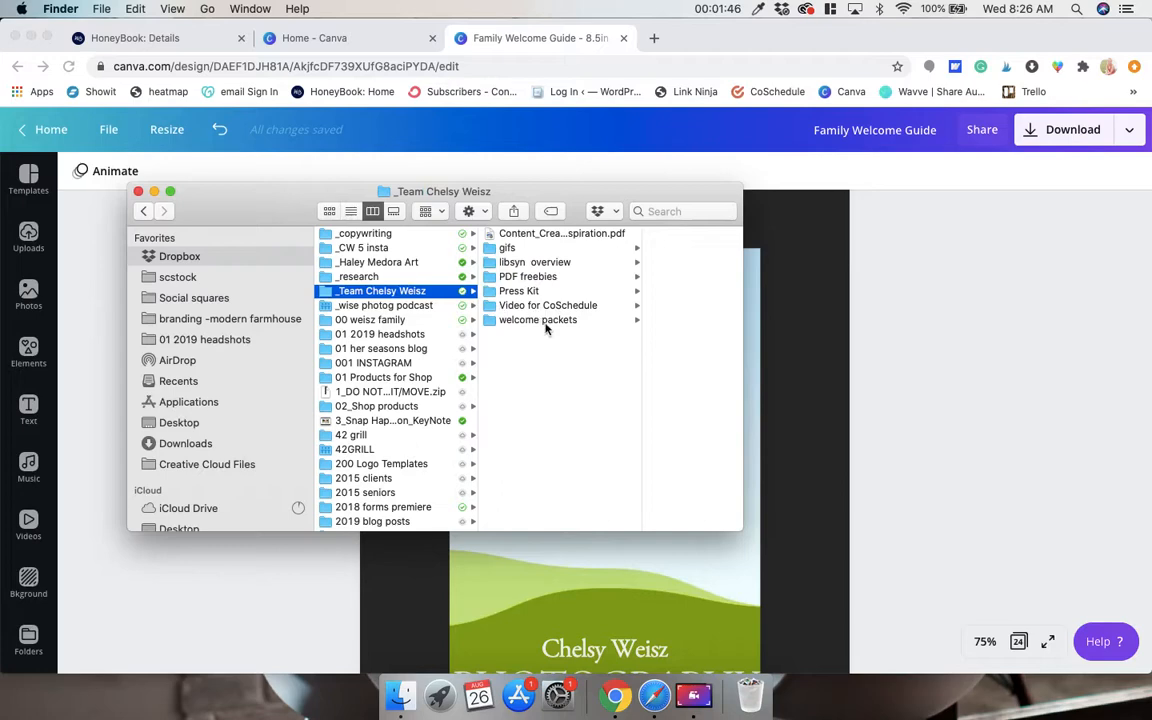
click(543, 321)
click(628, 277)
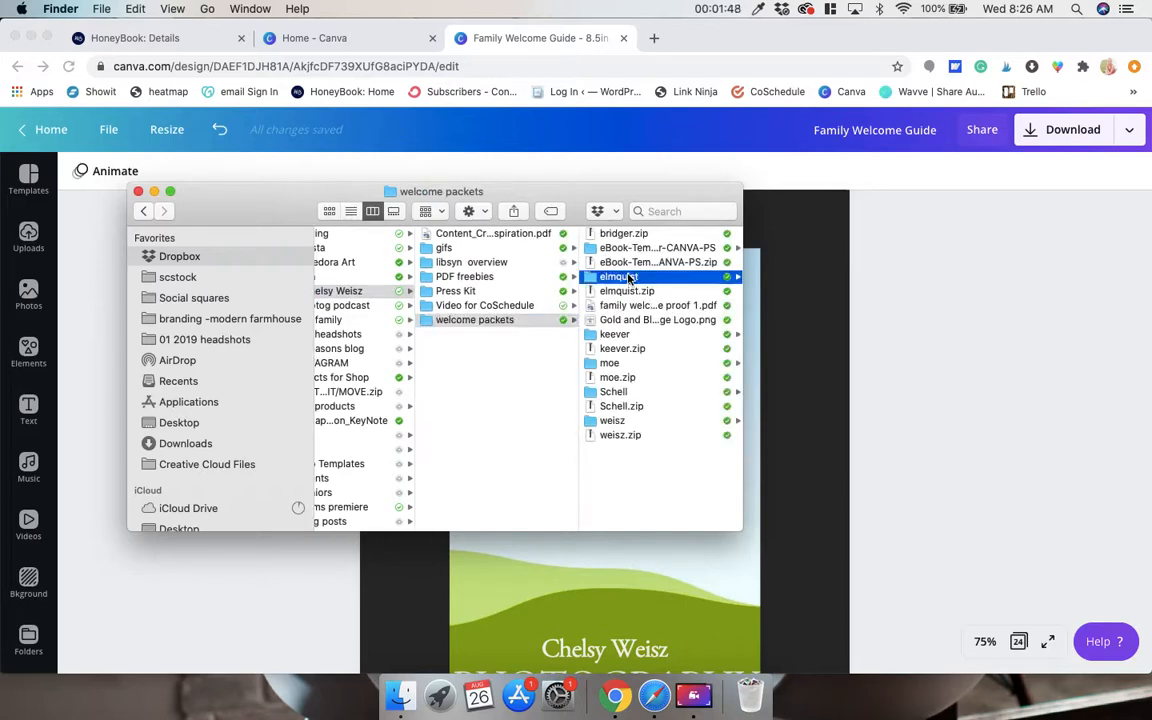
drag(617, 404, 622, 230)
drag(617, 275, 87, 316)
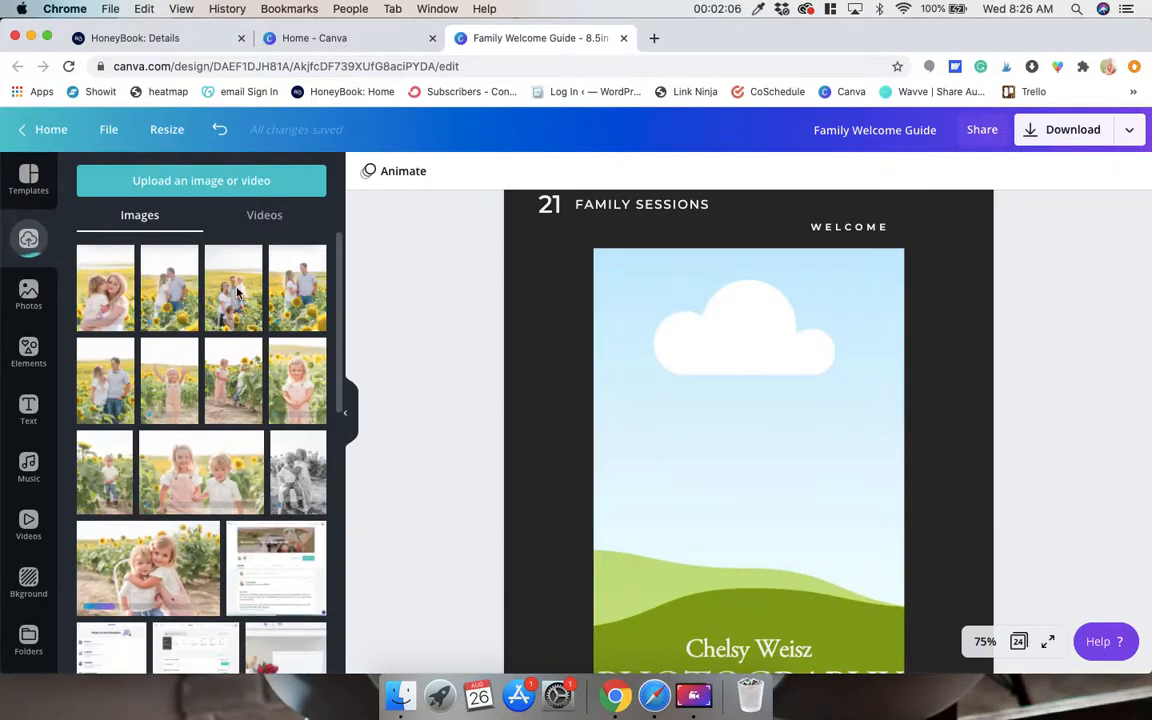
Fill the page 3 photo frame with the uploaded portrait of the girl kissing her mother's cheek.
drag(233, 292, 633, 370)
scroll(637, 378, down, 3)
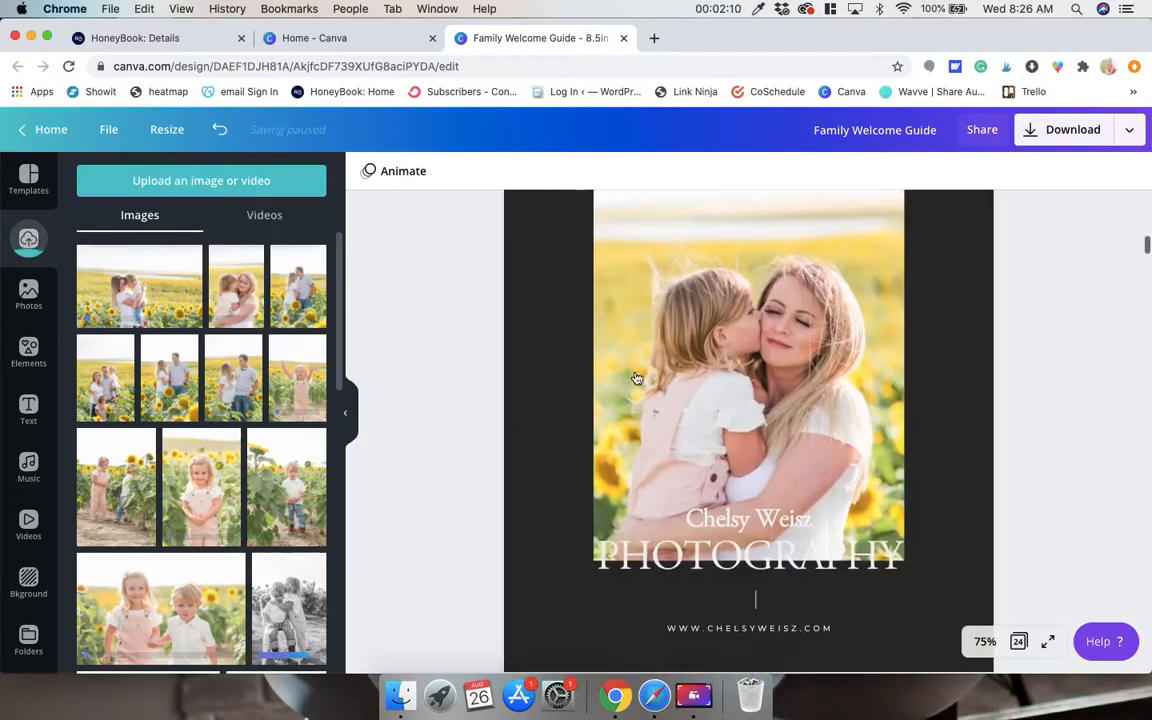
scroll(637, 378, up, 2)
scroll(637, 378, down, 2)
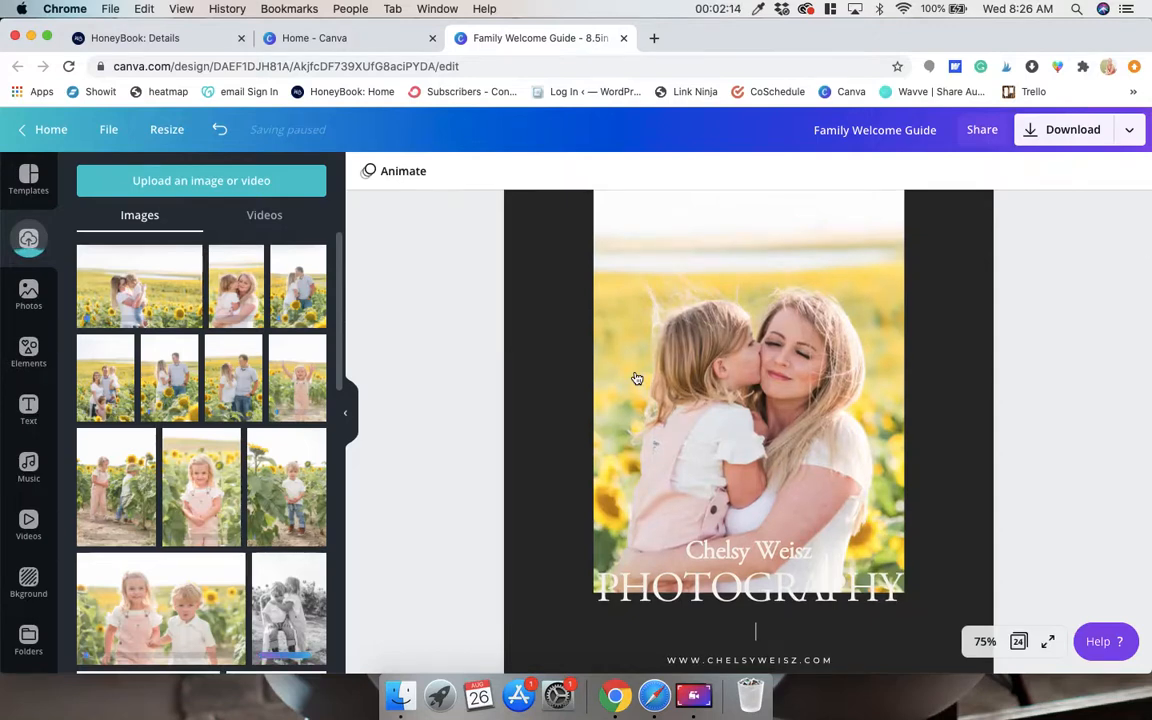
Shift the portrait slightly upward within its frame on page 3 and apply the new crop.
double_click(637, 378)
scroll(635, 372, up, 2)
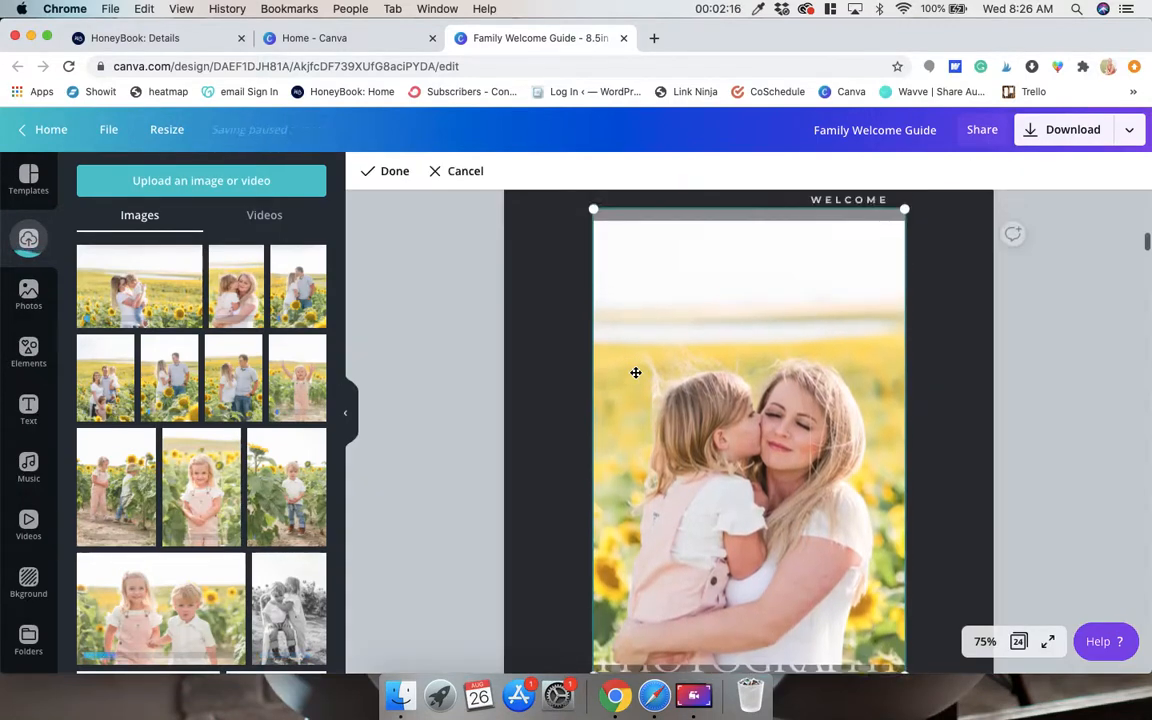
scroll(635, 372, up, 1)
mouse_move(635, 373)
mouse_down()
mouse_move(630, 329)
mouse_move(645, 410)
mouse_move(643, 316)
mouse_move(651, 381)
mouse_up()
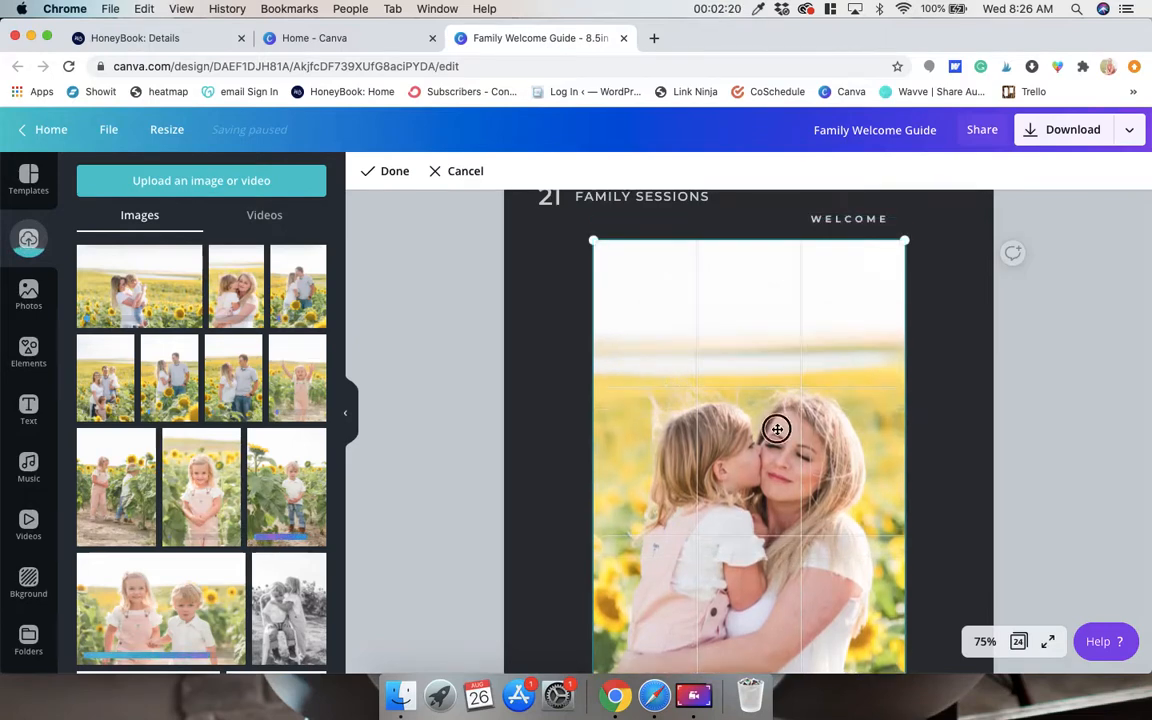
drag(777, 429, 774, 355)
click(1054, 370)
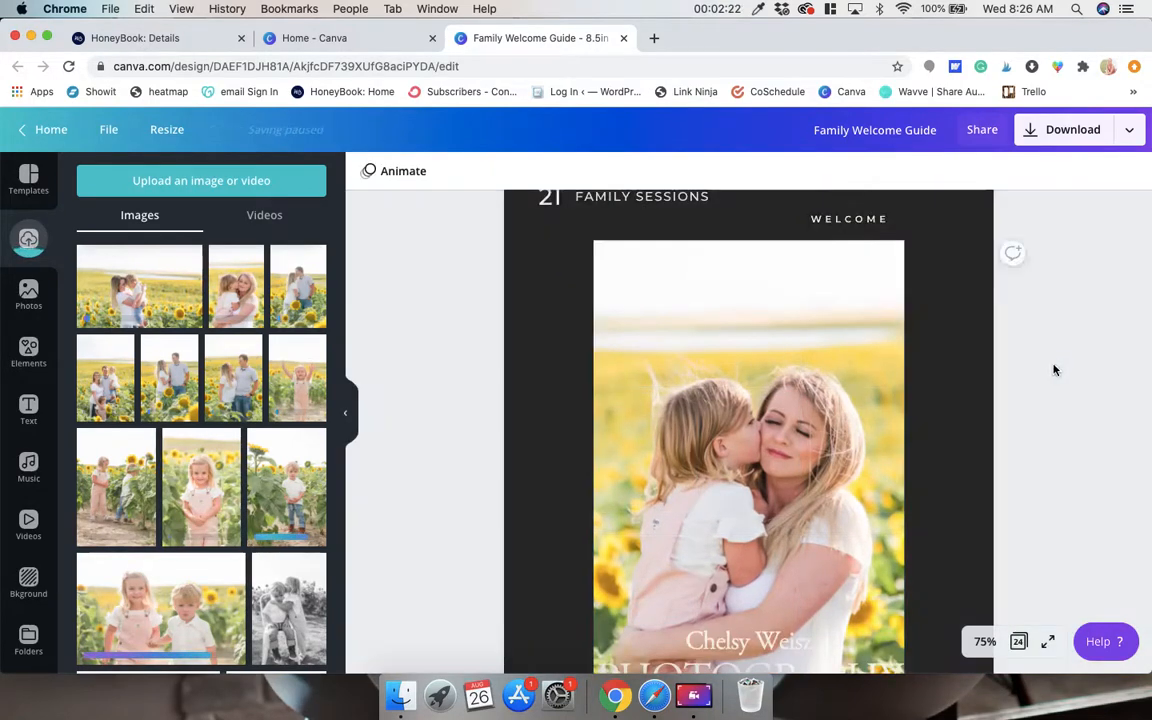
Set the transparency of the page 3 portrait to 69.
scroll(941, 409, down, 2)
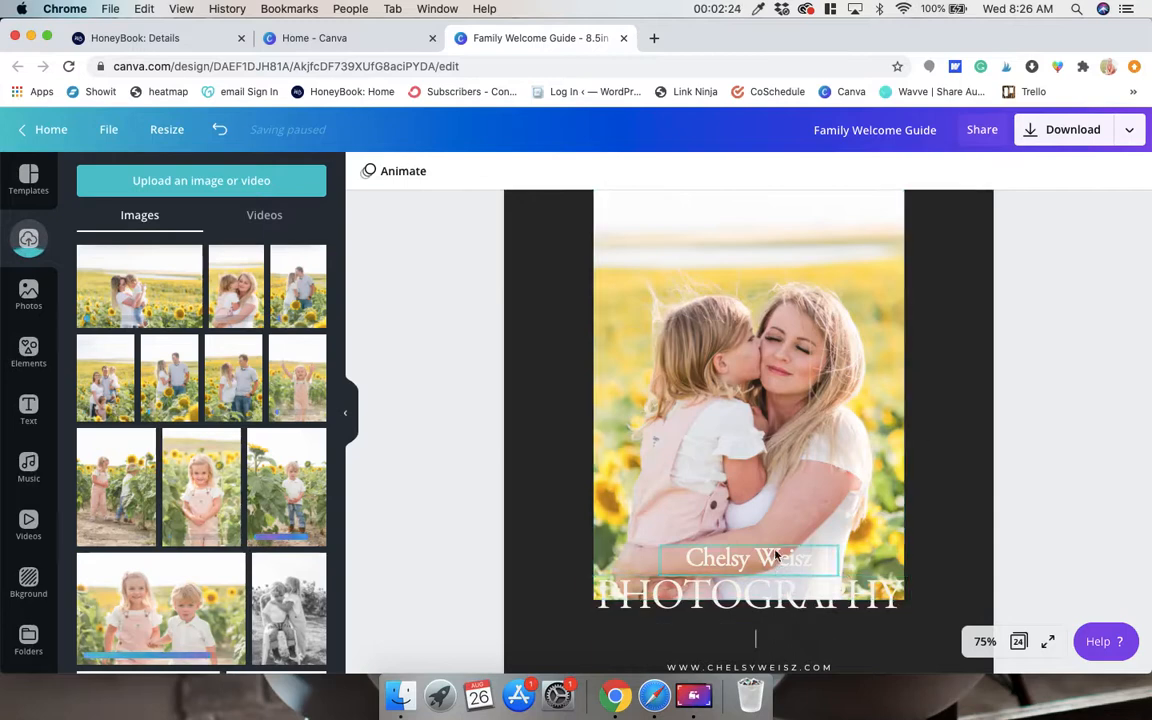
click(783, 455)
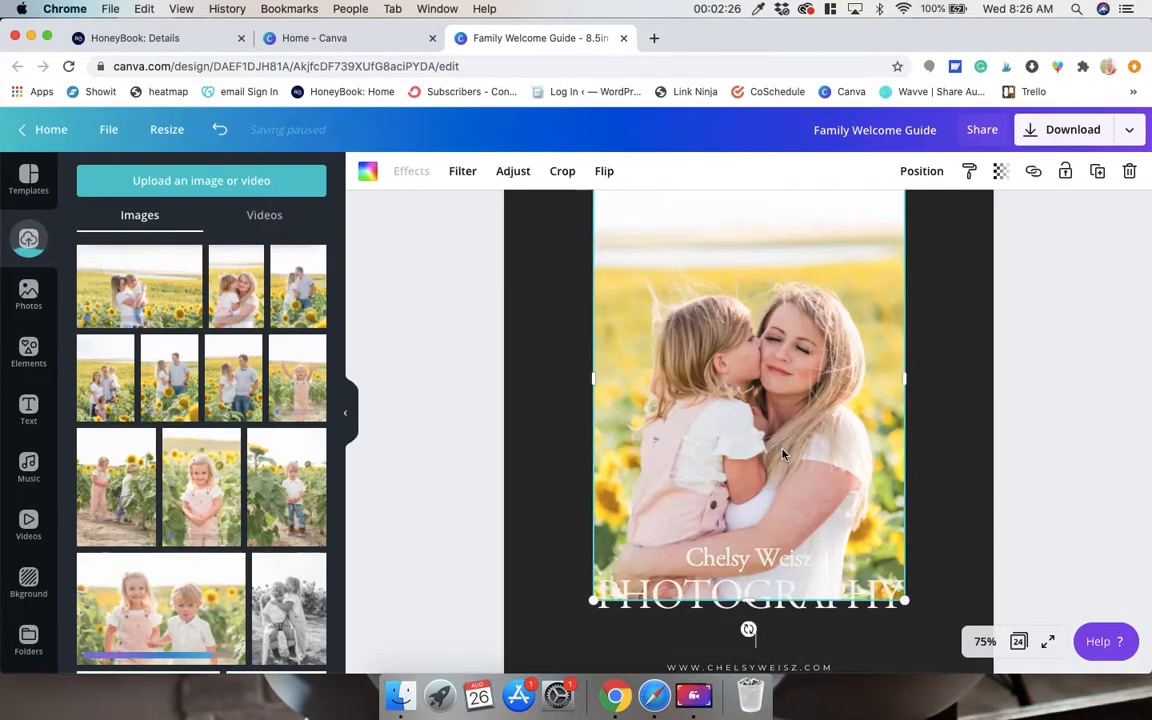
click(1000, 171)
drag(957, 216, 924, 216)
key(super+minus)
key(super+minus)
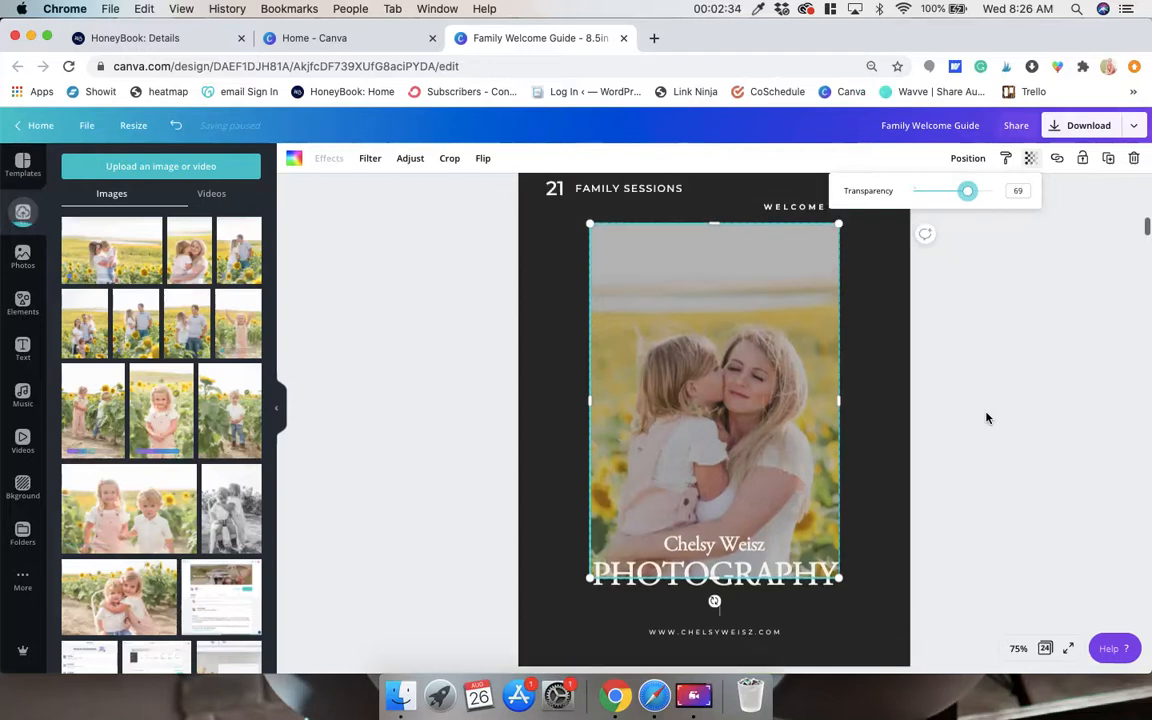
click(986, 418)
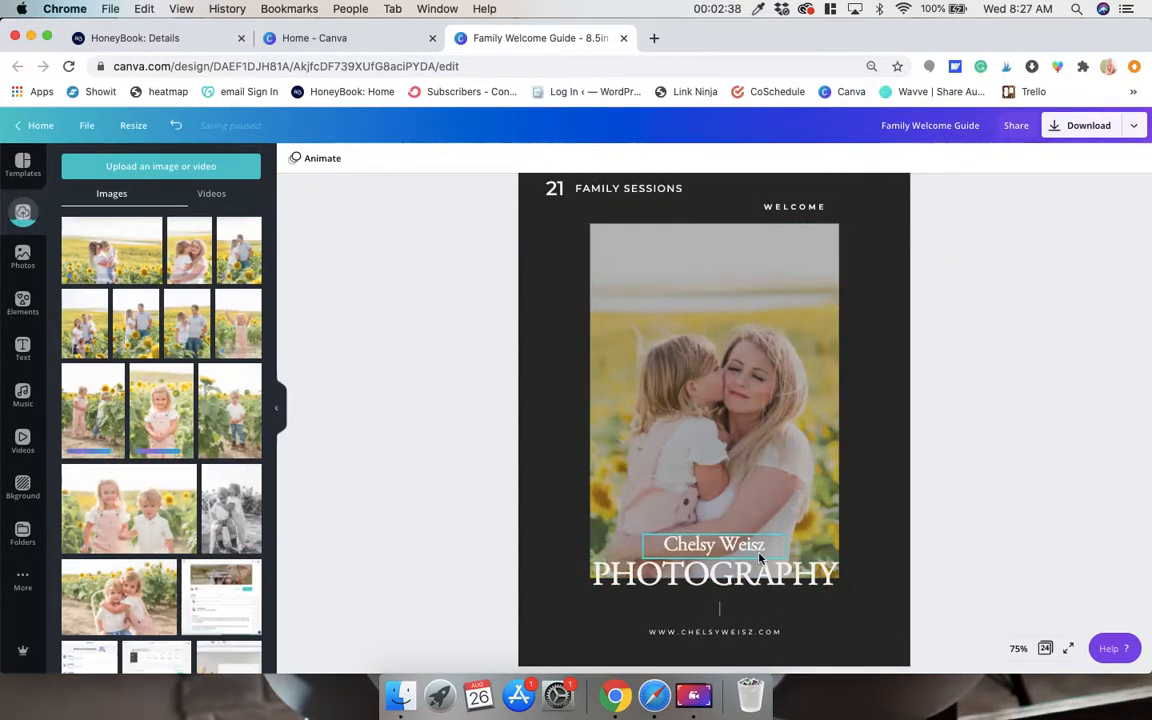
Review the quote and bio page, the Content page and the Welcome page for placeholder text and empty photo frames.
scroll(752, 575, down, 1)
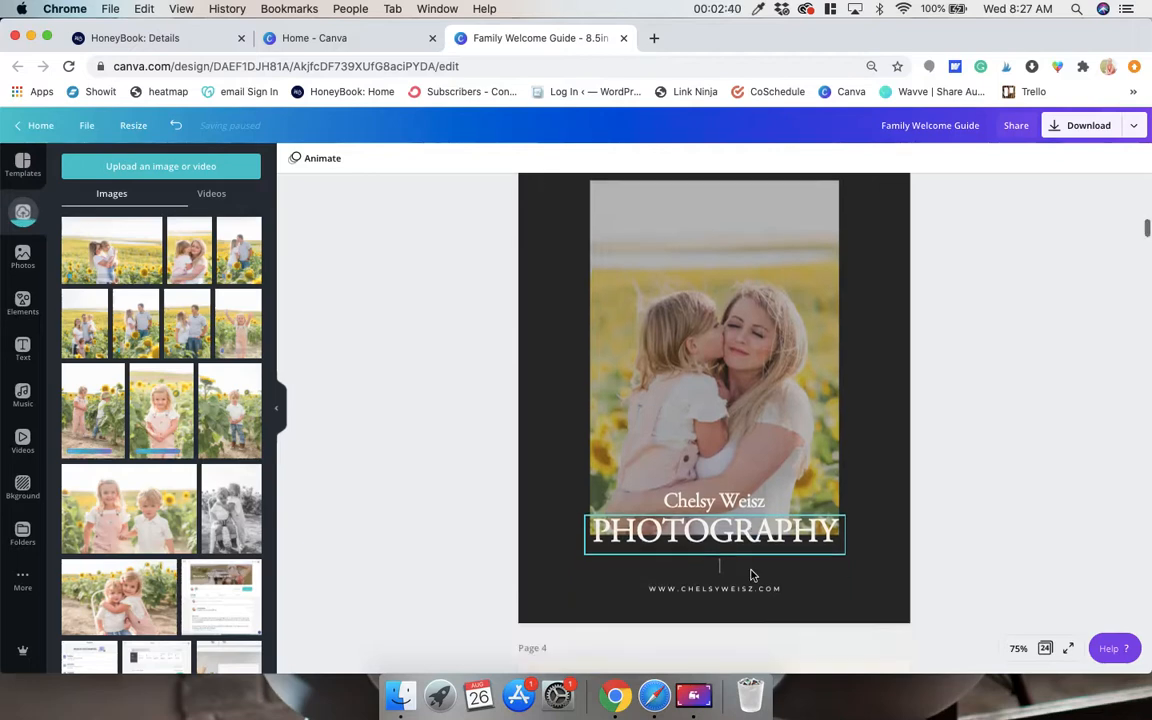
scroll(752, 575, down, 10)
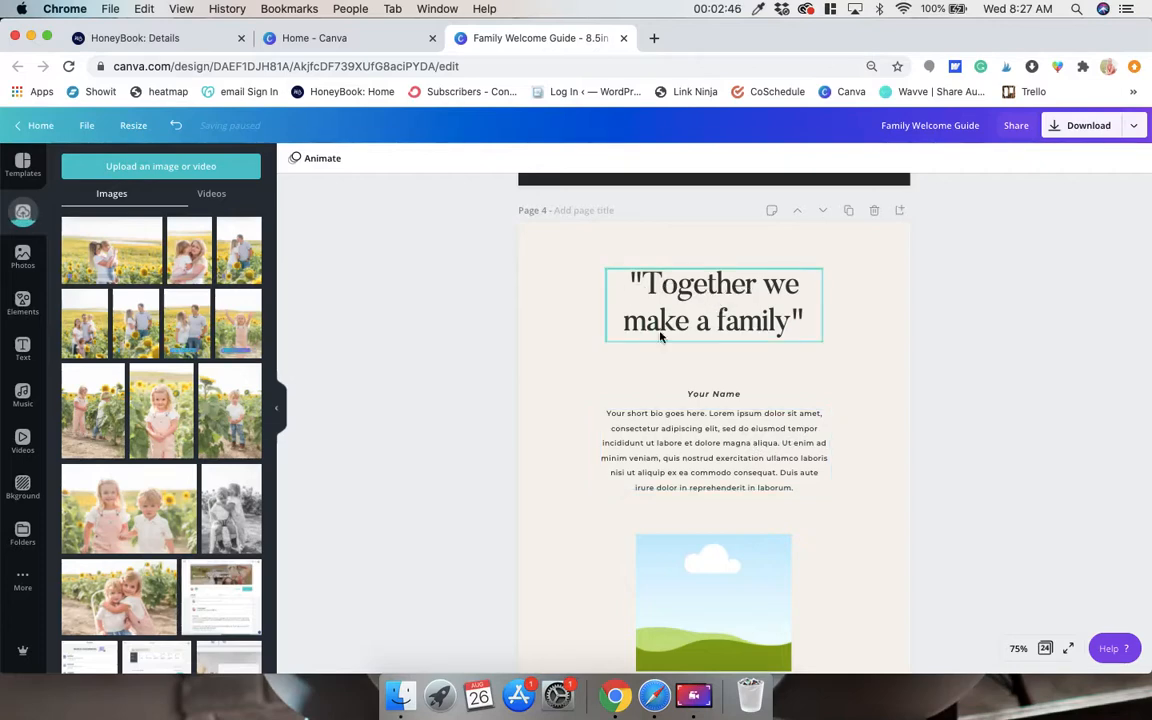
click(740, 319)
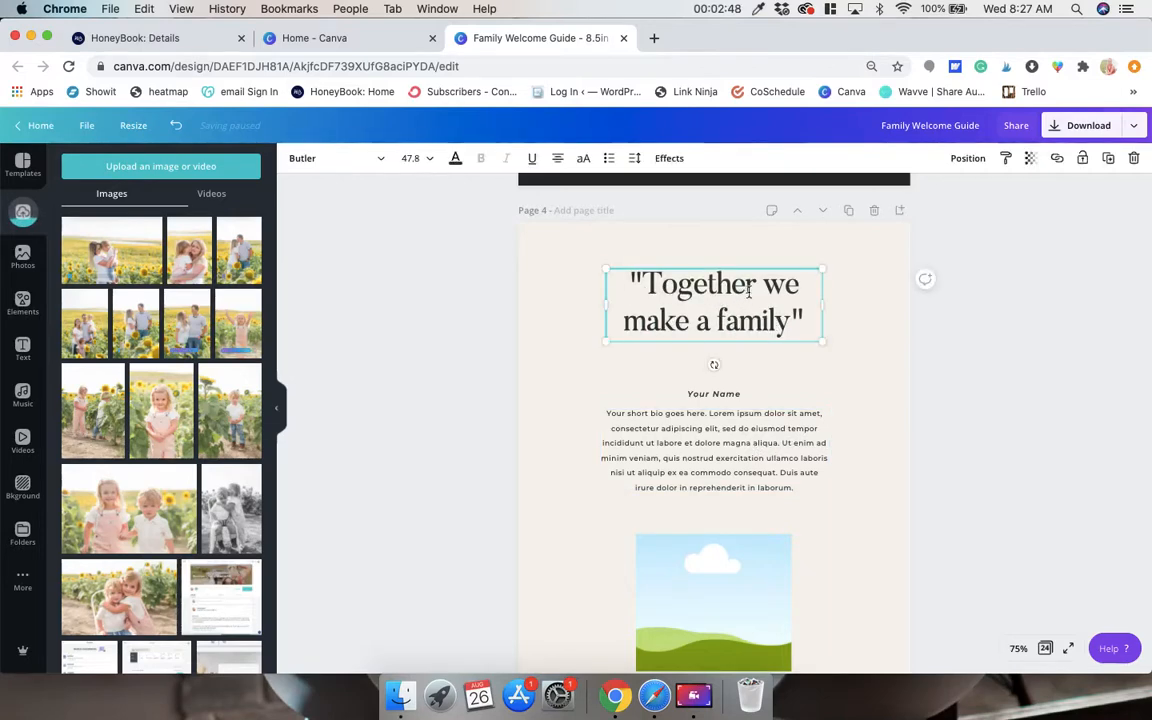
click(730, 395)
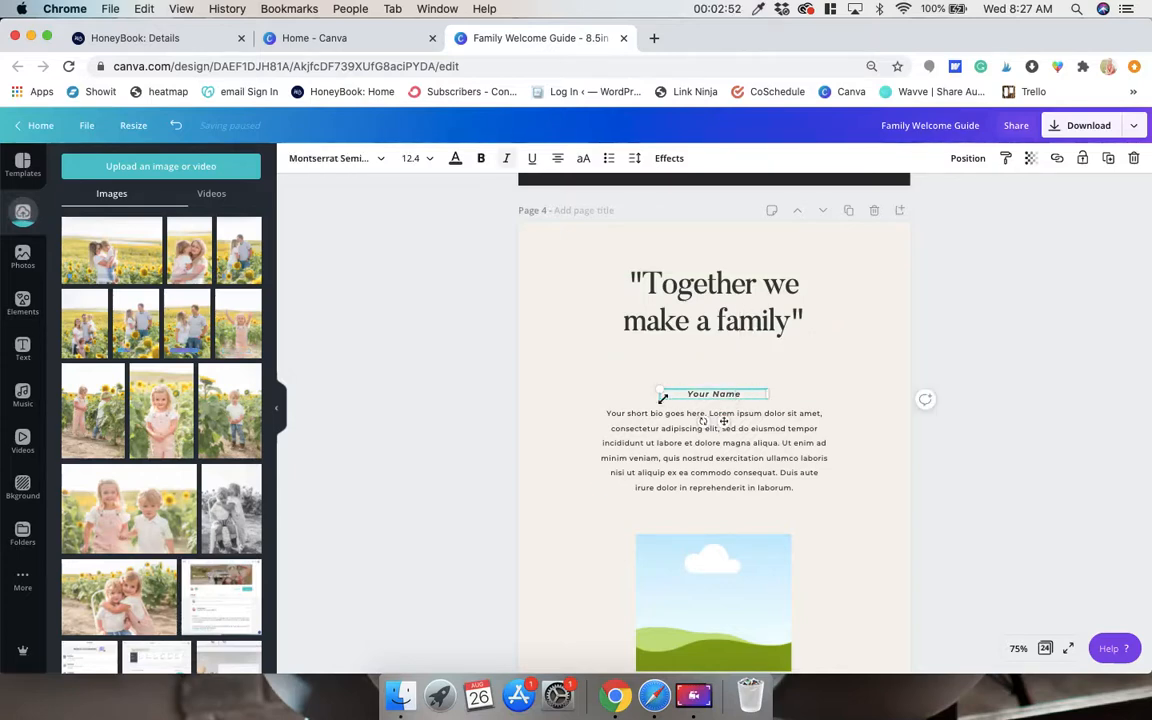
scroll(728, 411, down, 4)
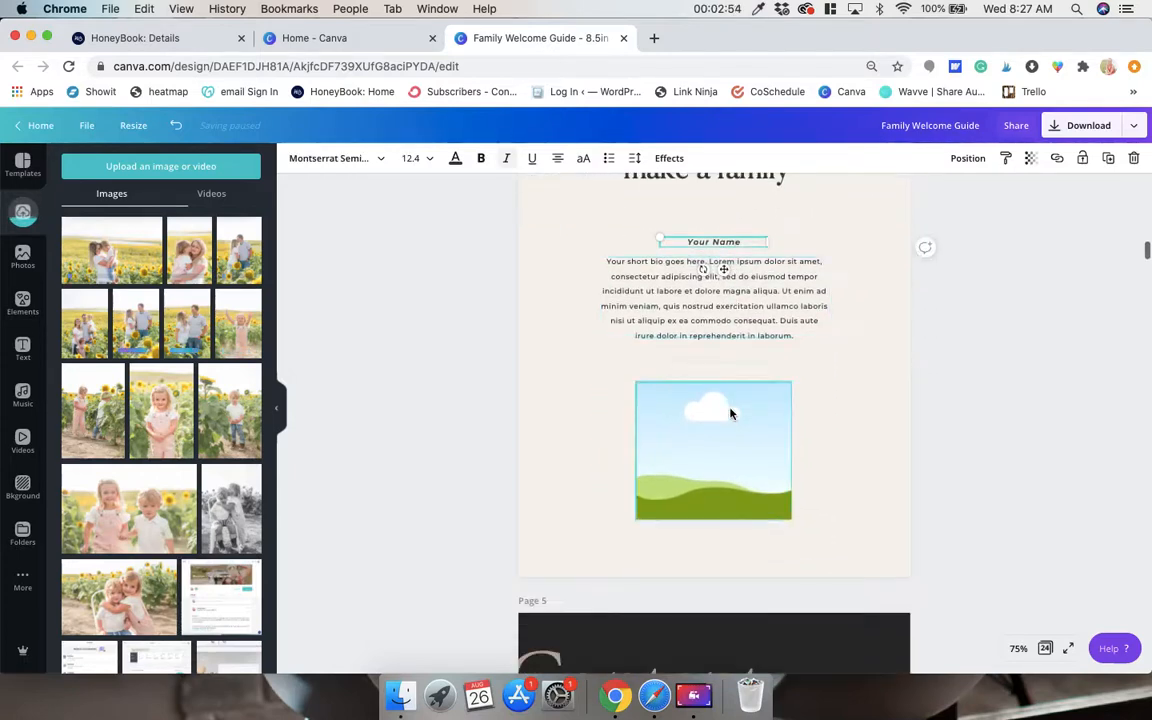
scroll(730, 413, down, 10)
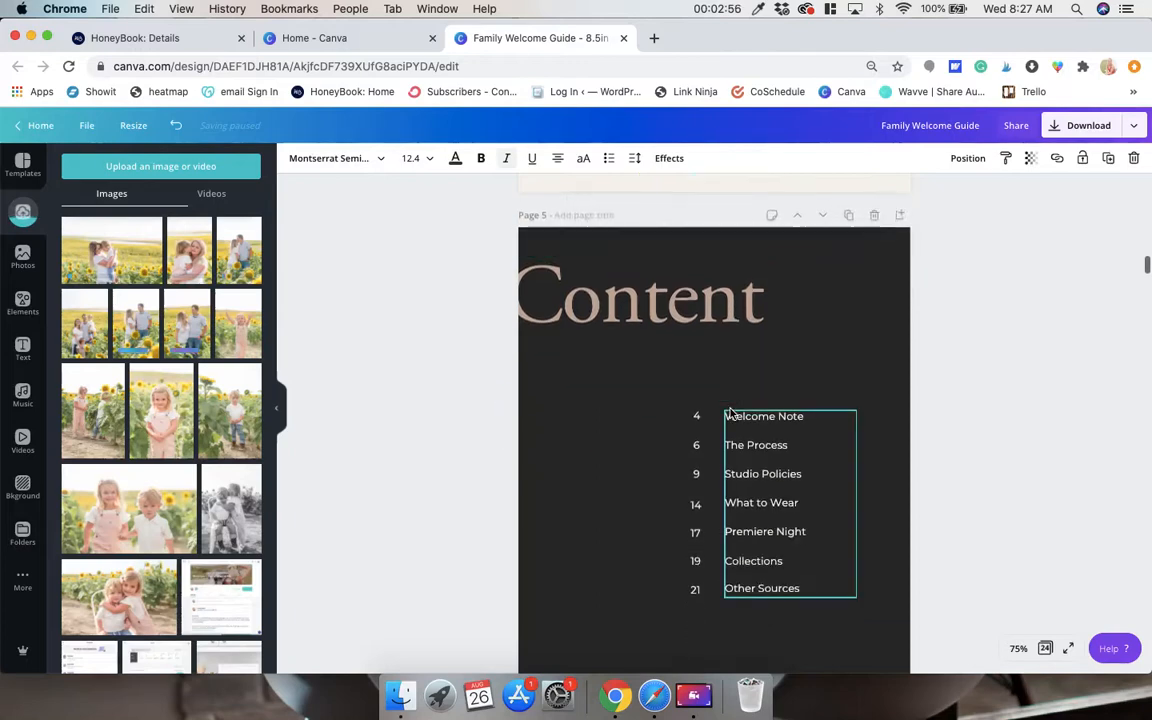
scroll(730, 413, down, 7)
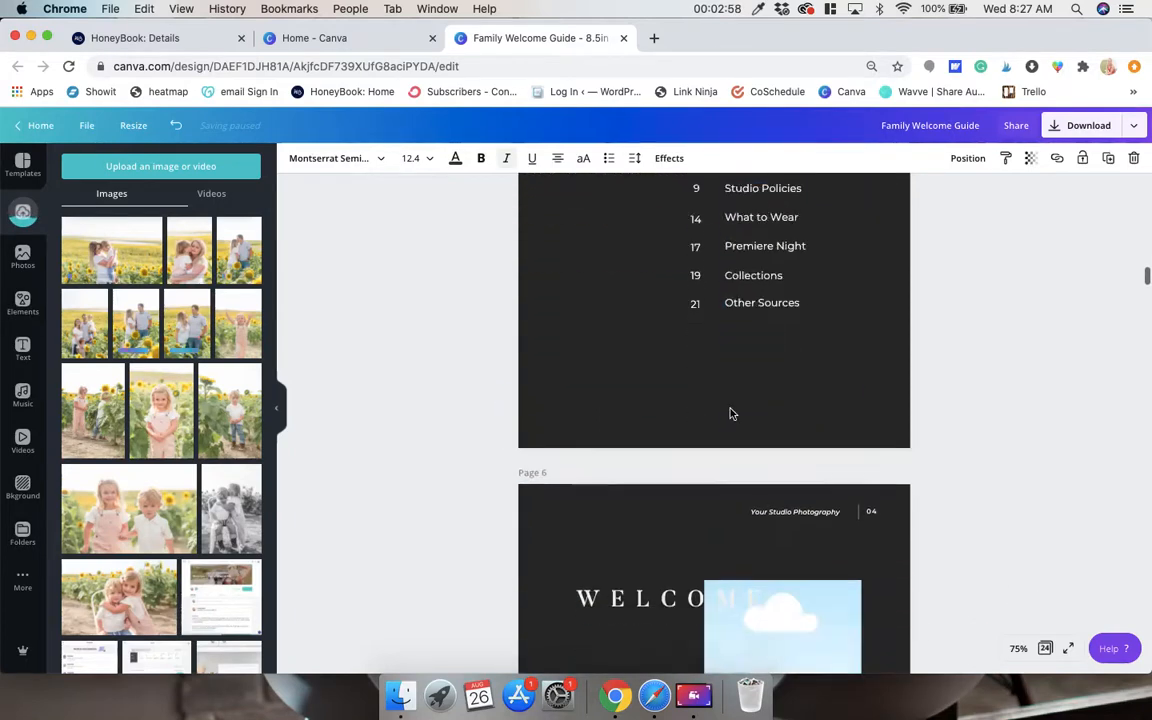
scroll(730, 413, down, 1)
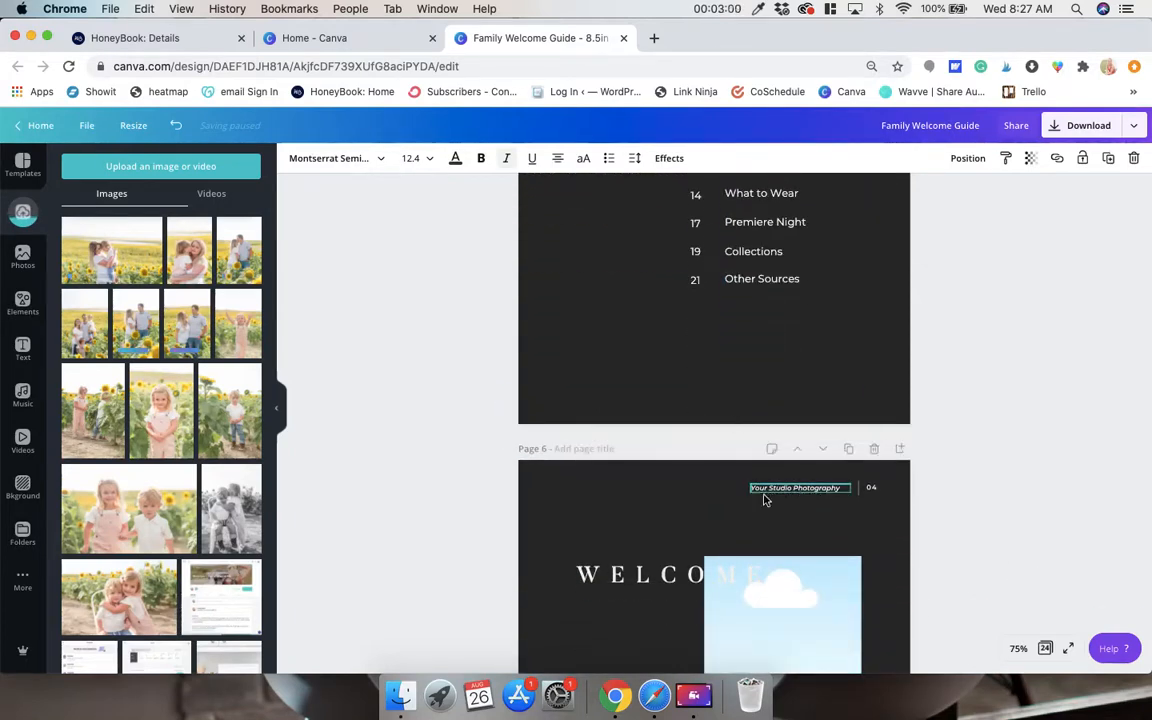
scroll(778, 491, down, 6)
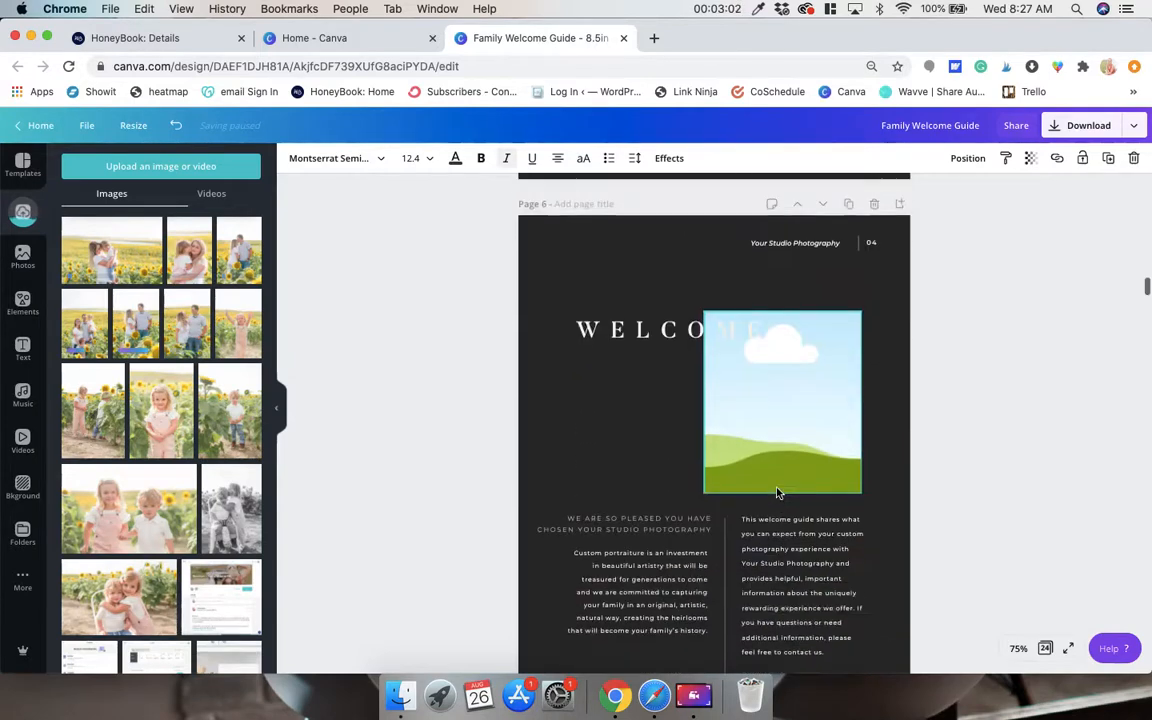
scroll(778, 491, down, 1)
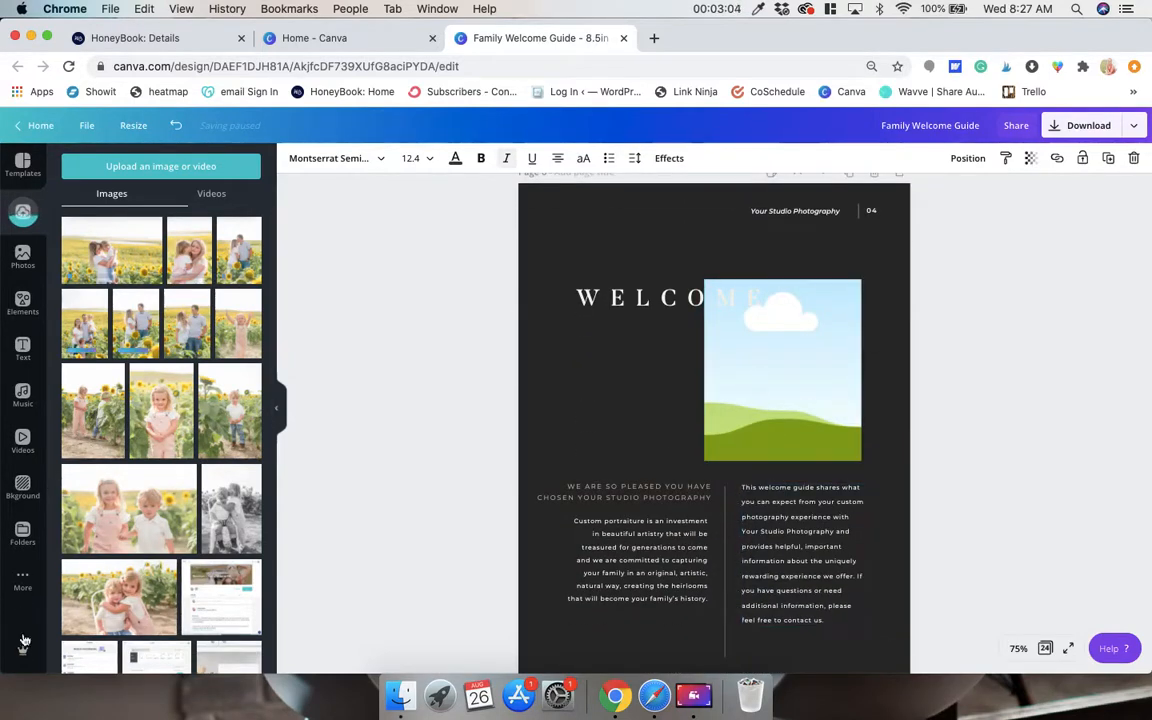
Fill the page 6 Welcome photo frame with the 2019 headshot of the photographer seated in a pink outfit with her camera.
click(22, 533)
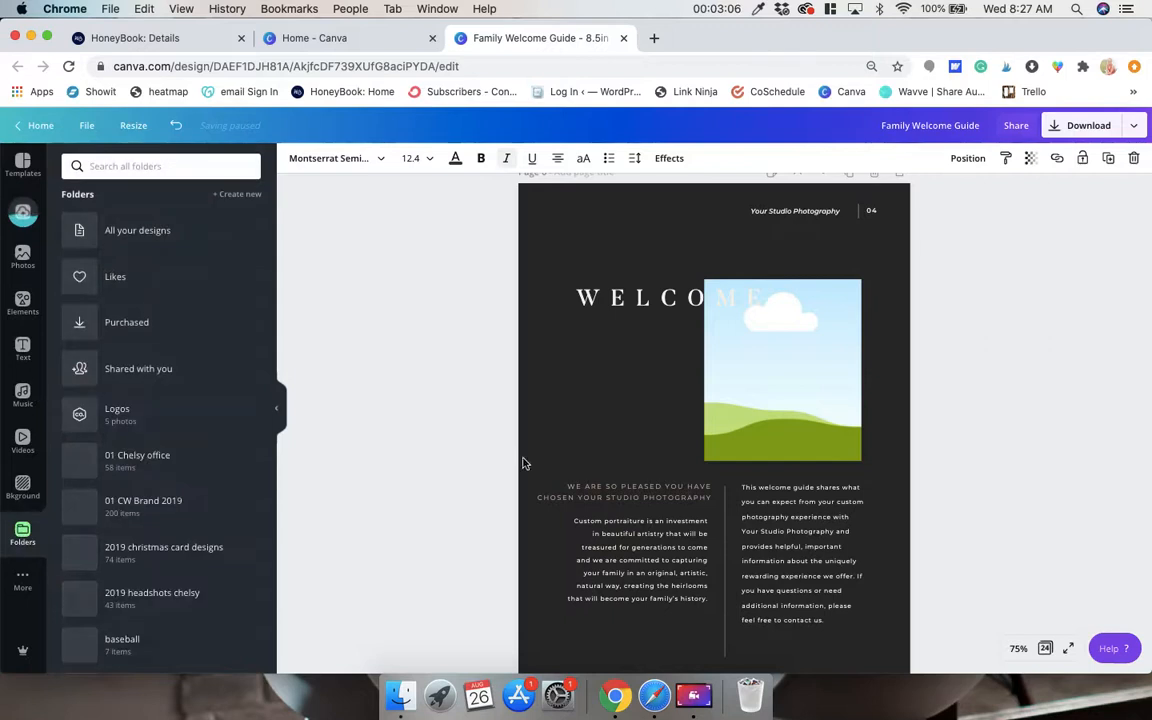
scroll(170, 501, down, 2)
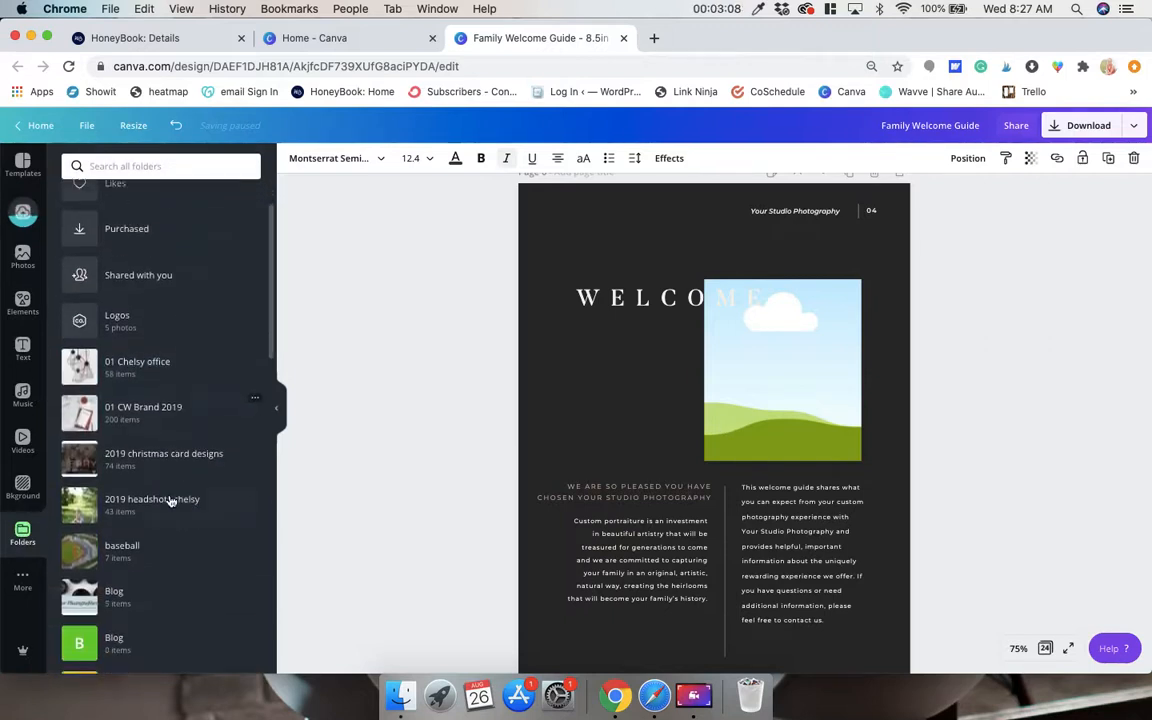
click(170, 501)
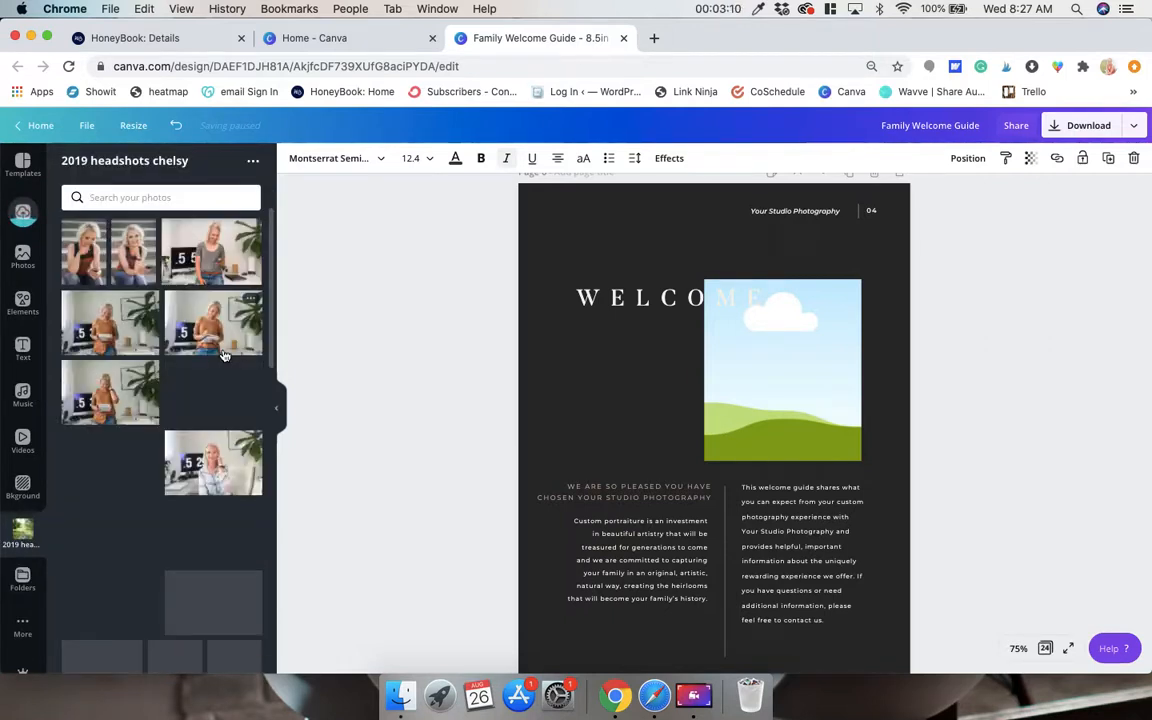
click(145, 262)
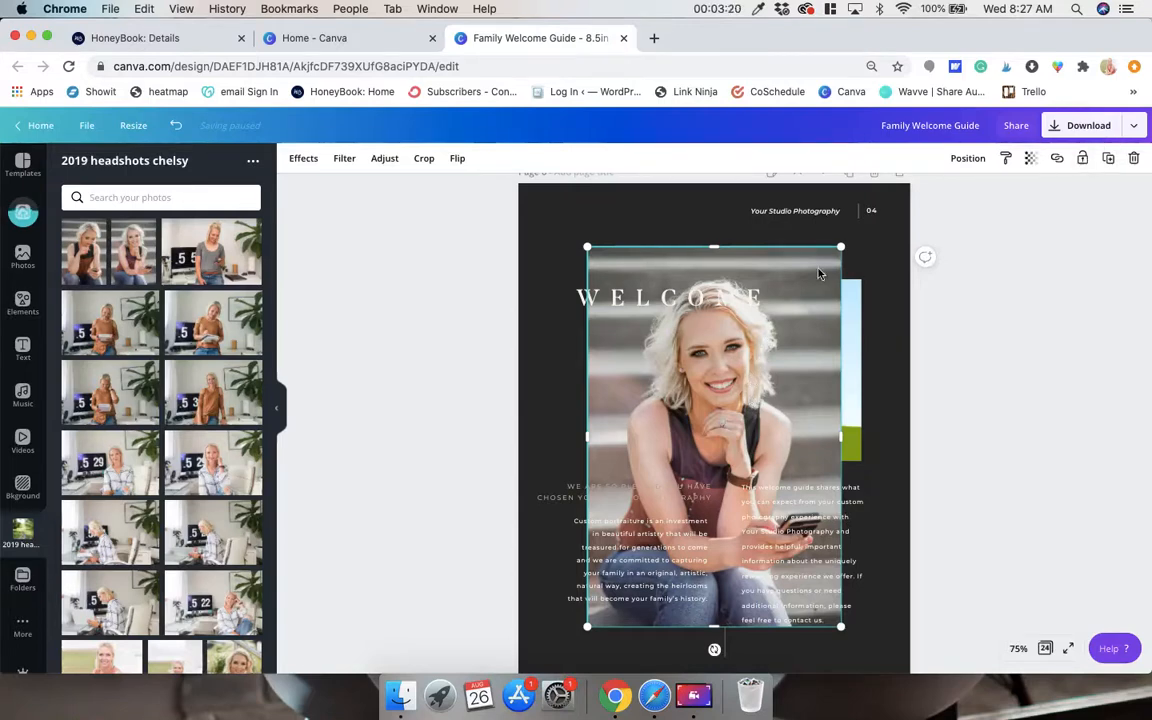
key(BackSpace)
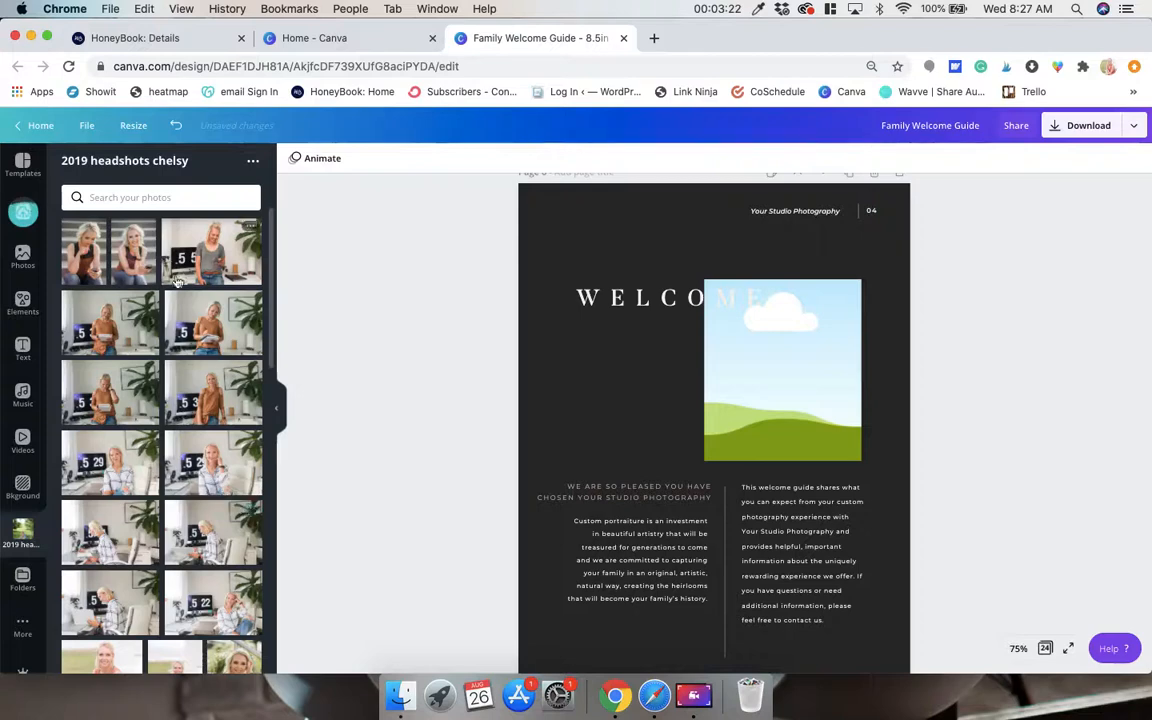
scroll(177, 282, down, 3)
click(397, 470)
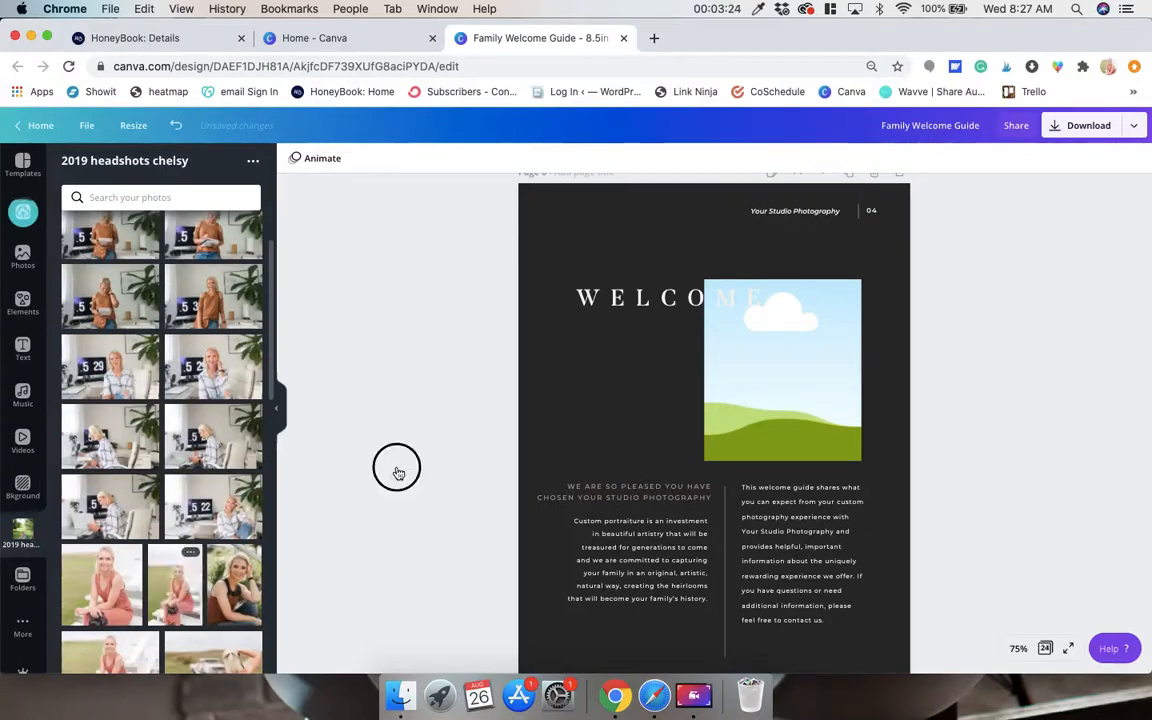
drag(397, 470, 751, 368)
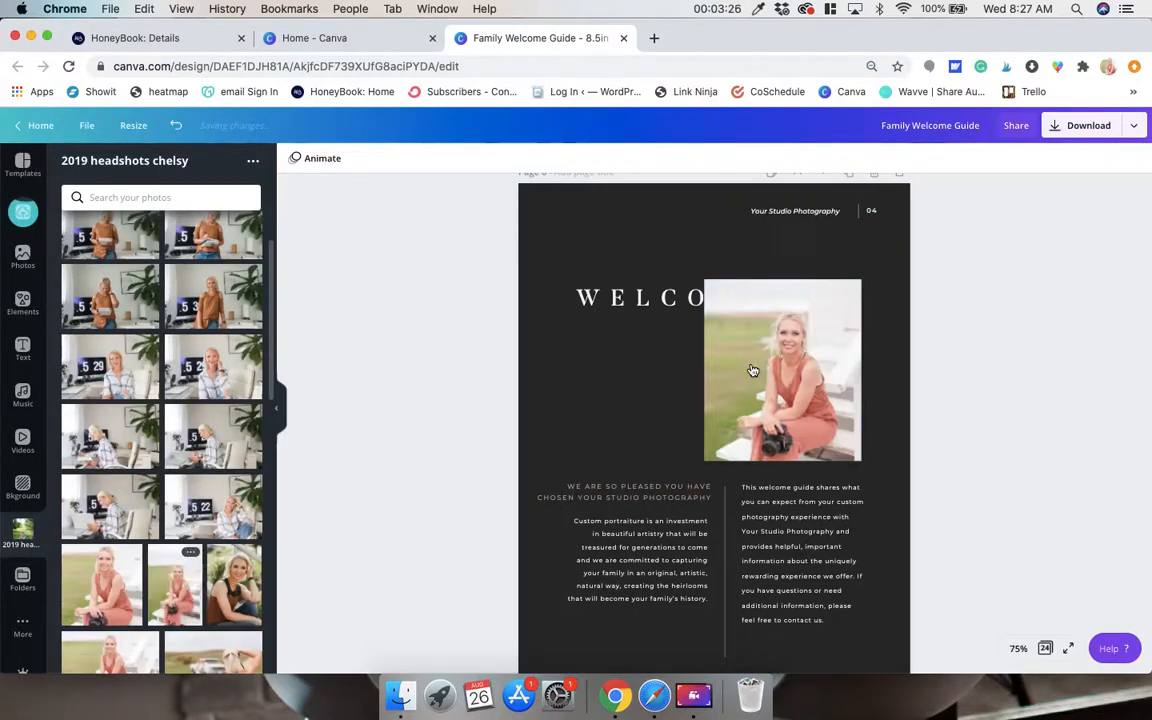
Move the WELCOME heading on page 6 off the portrait, into the empty space beside it.
drag(643, 313, 674, 259)
drag(681, 258, 600, 330)
drag(742, 345, 699, 339)
click(621, 296)
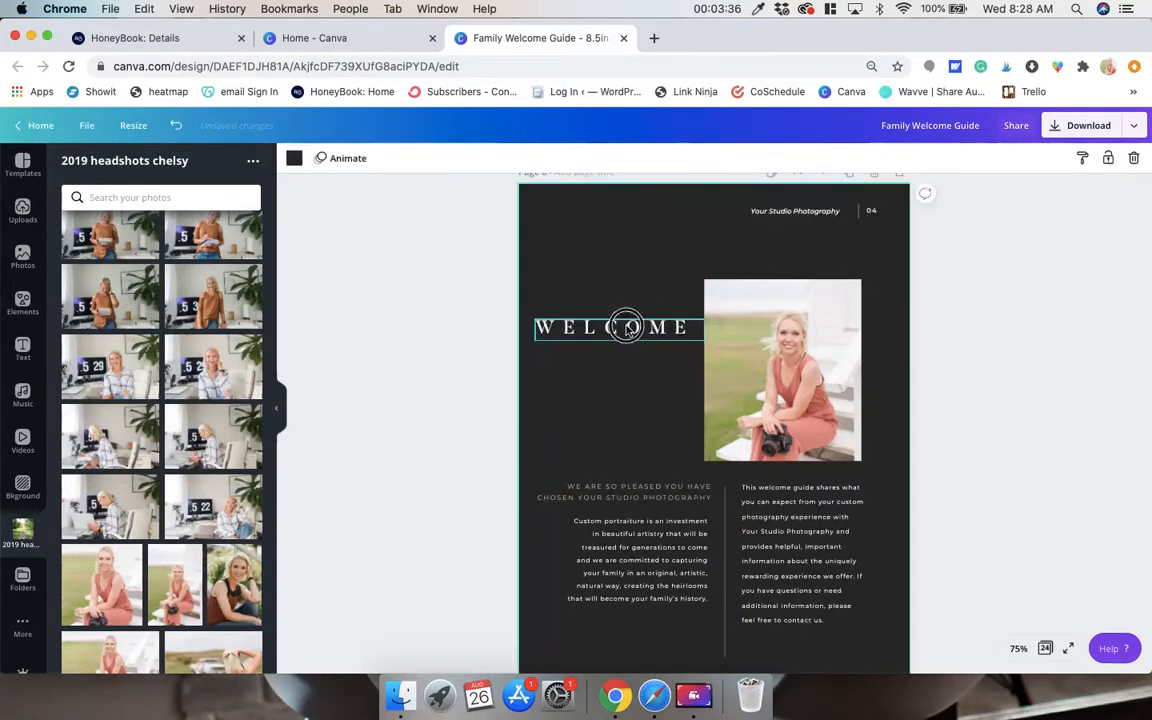
mouse_move(626, 327)
mouse_down()
mouse_move(620, 311)
mouse_move(620, 324)
mouse_up()
click(627, 282)
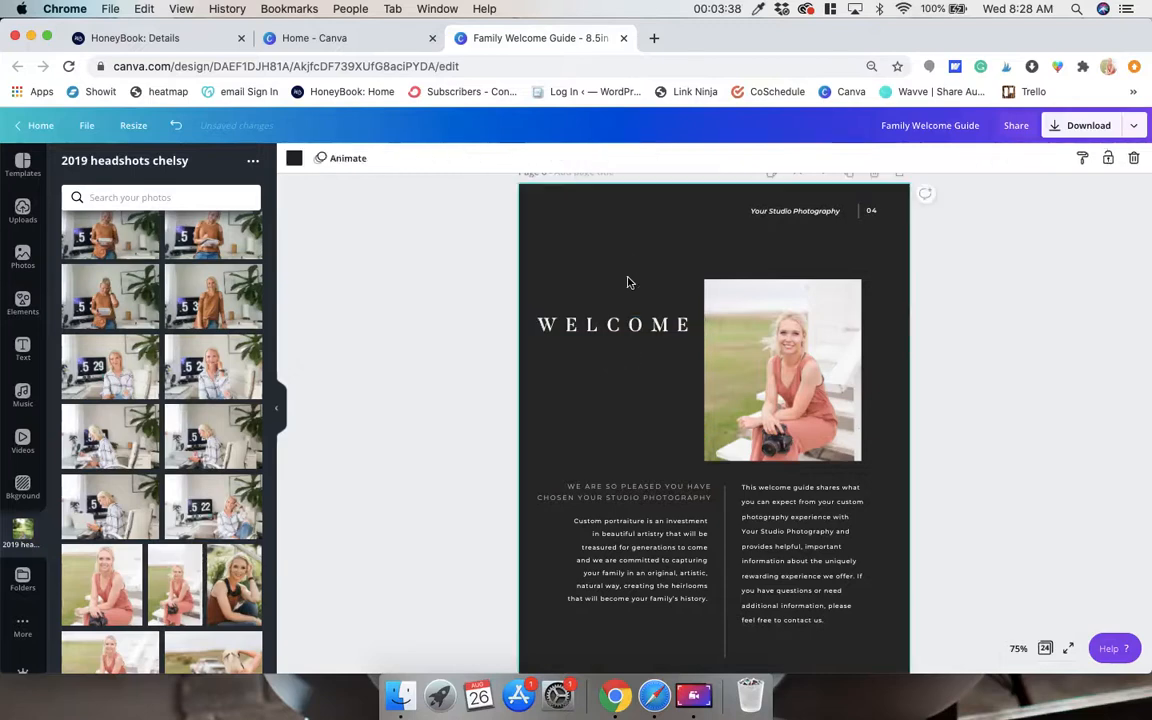
Fill the upper photo frame on page 7 with the uploaded photo of the two hugging children in the sunflower field.
scroll(857, 385, down, 5)
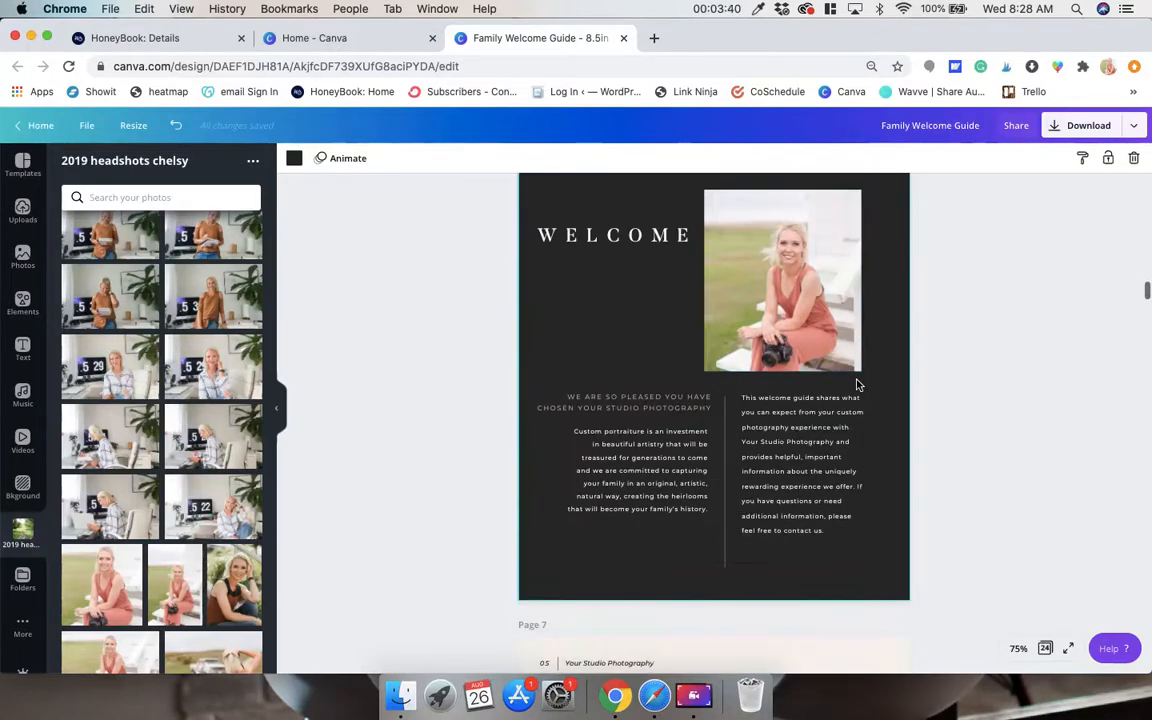
scroll(857, 385, down, 10)
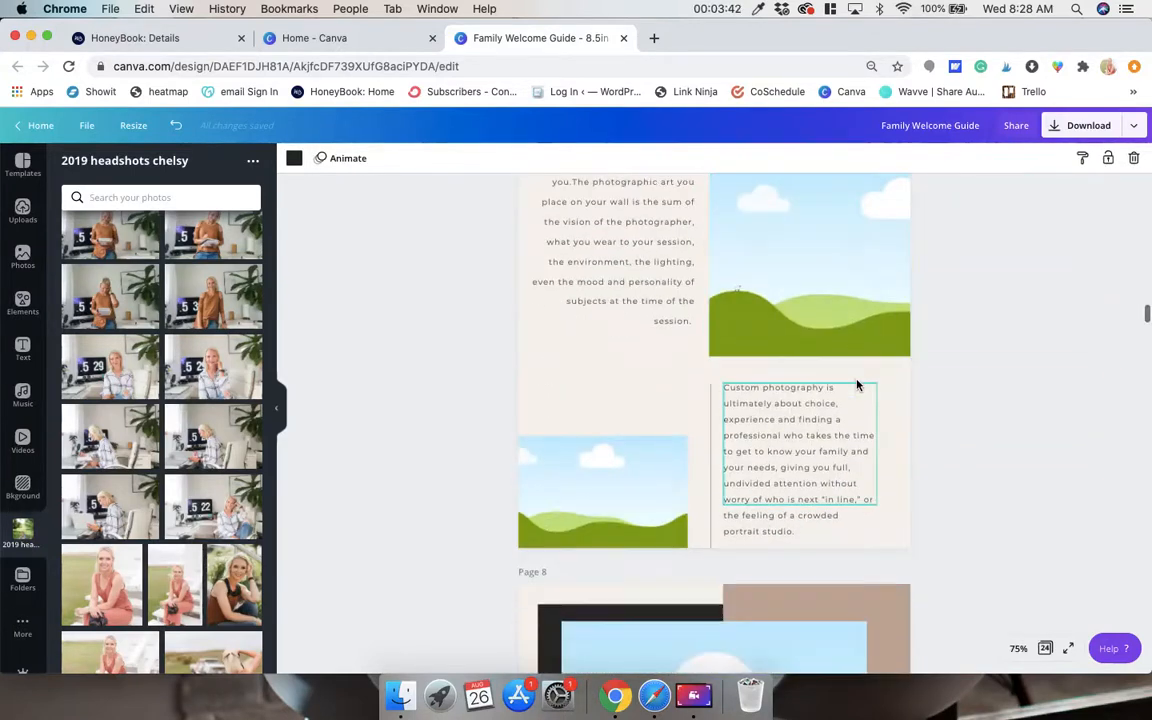
scroll(857, 385, up, 2)
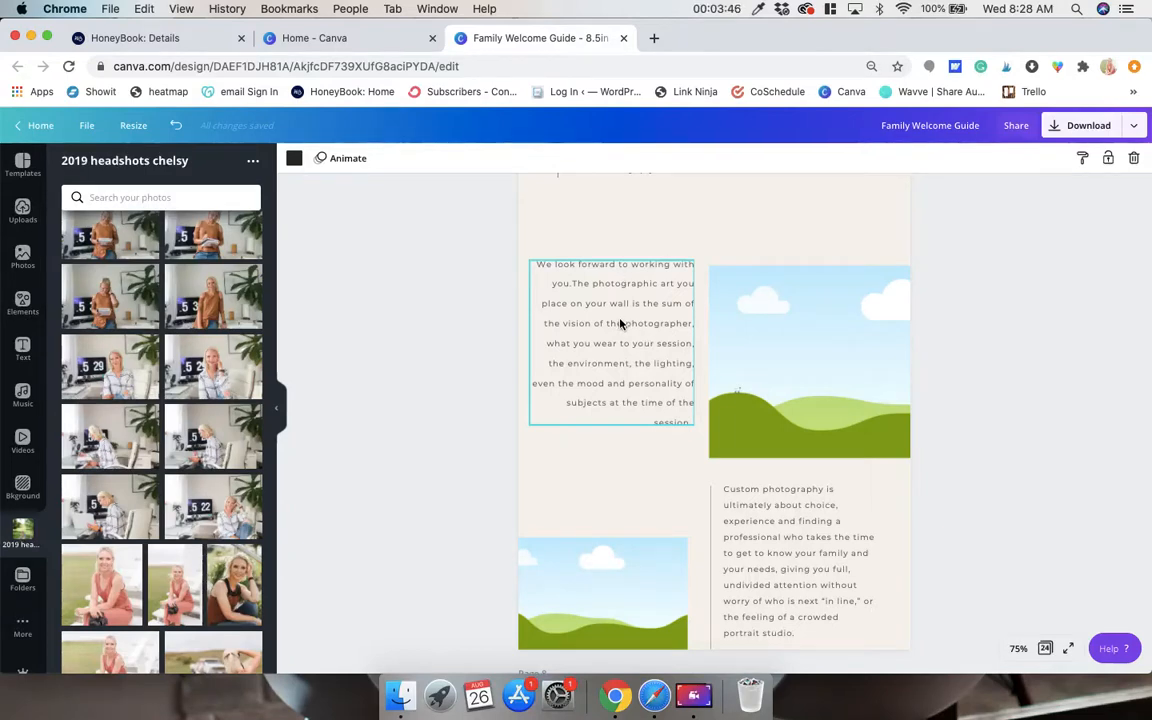
scroll(620, 323, down, 2)
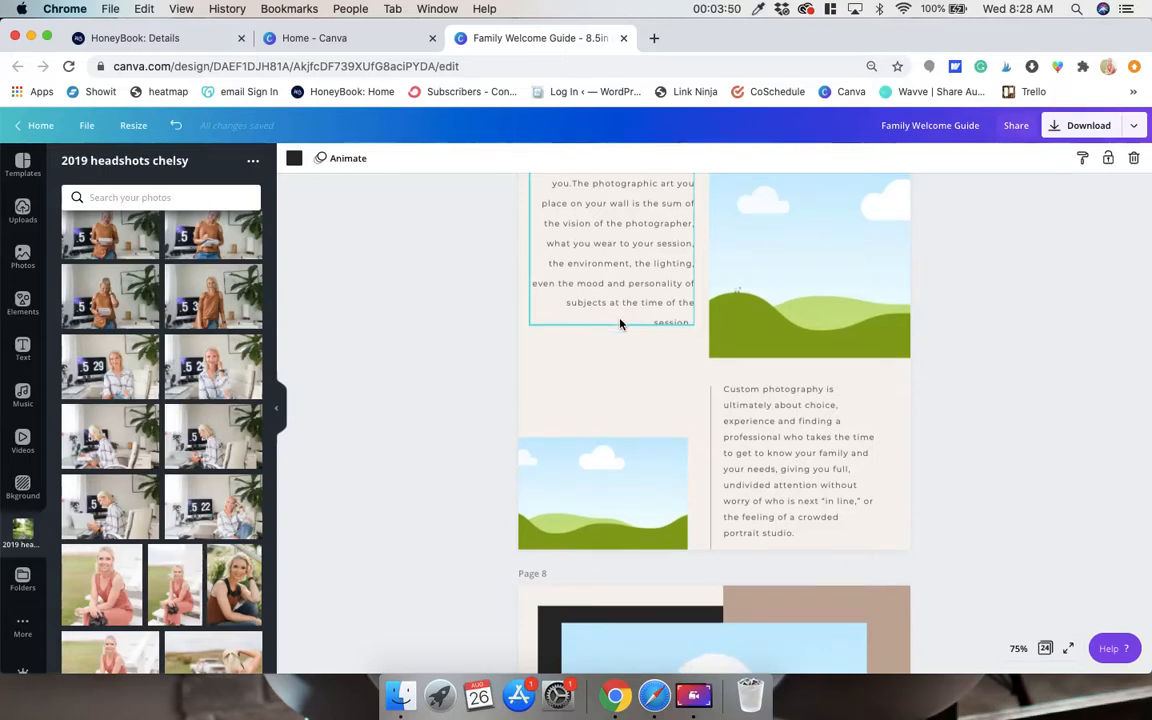
click(27, 620)
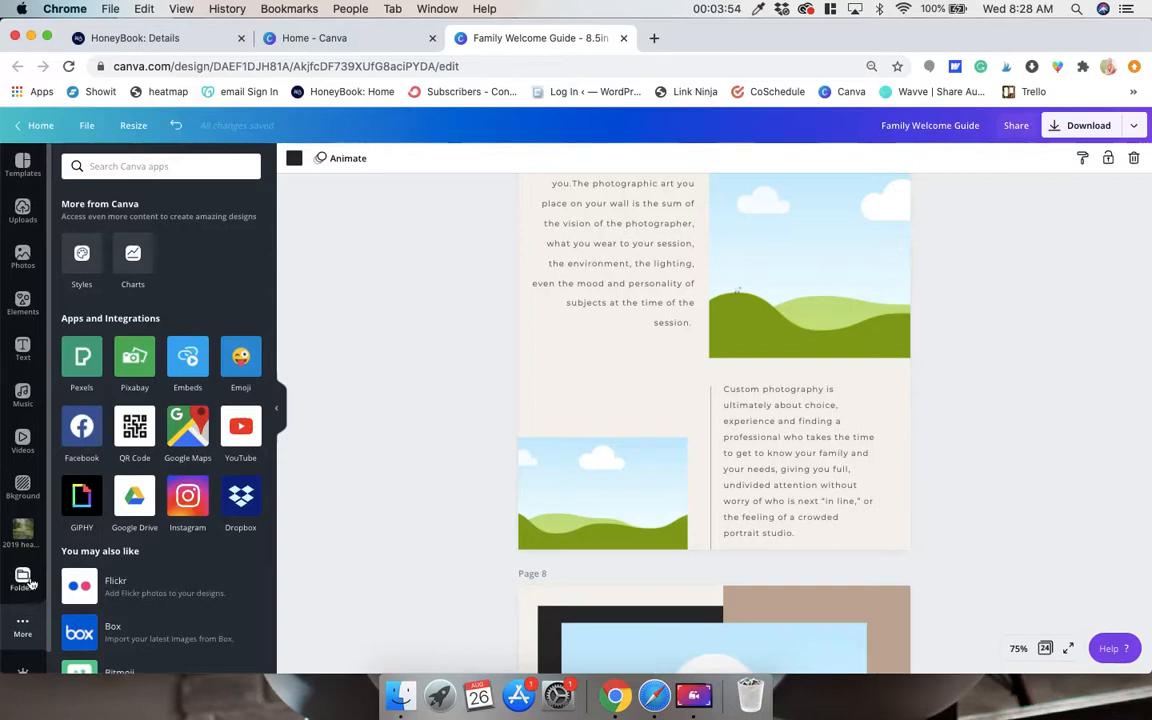
click(22, 210)
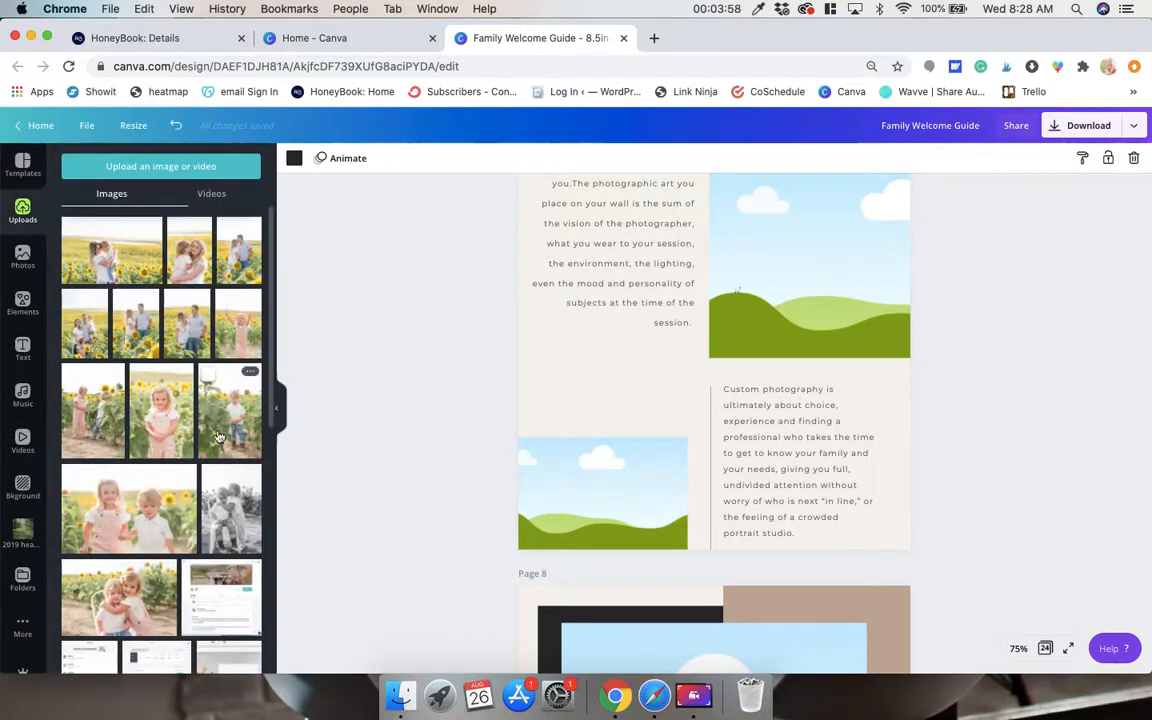
drag(150, 585, 787, 308)
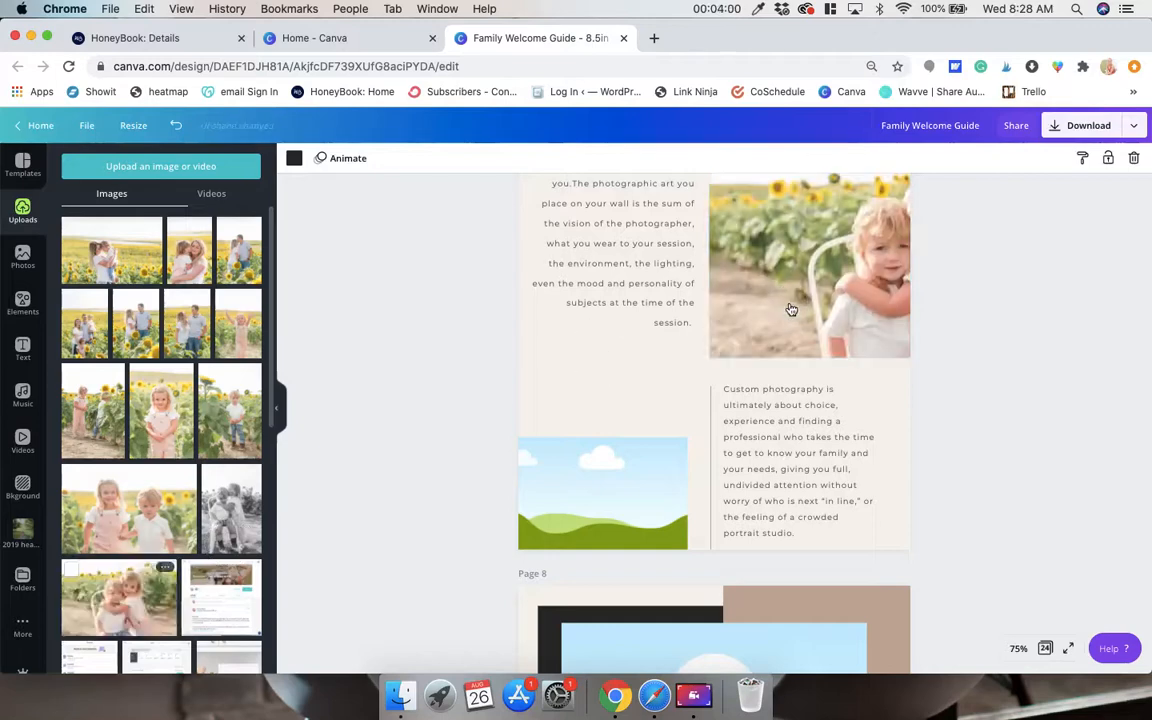
Narrow the hugging children's photo on page 7 to the page edge so both children are inside the visible area.
scroll(790, 390, up, 1)
double_click(790, 388)
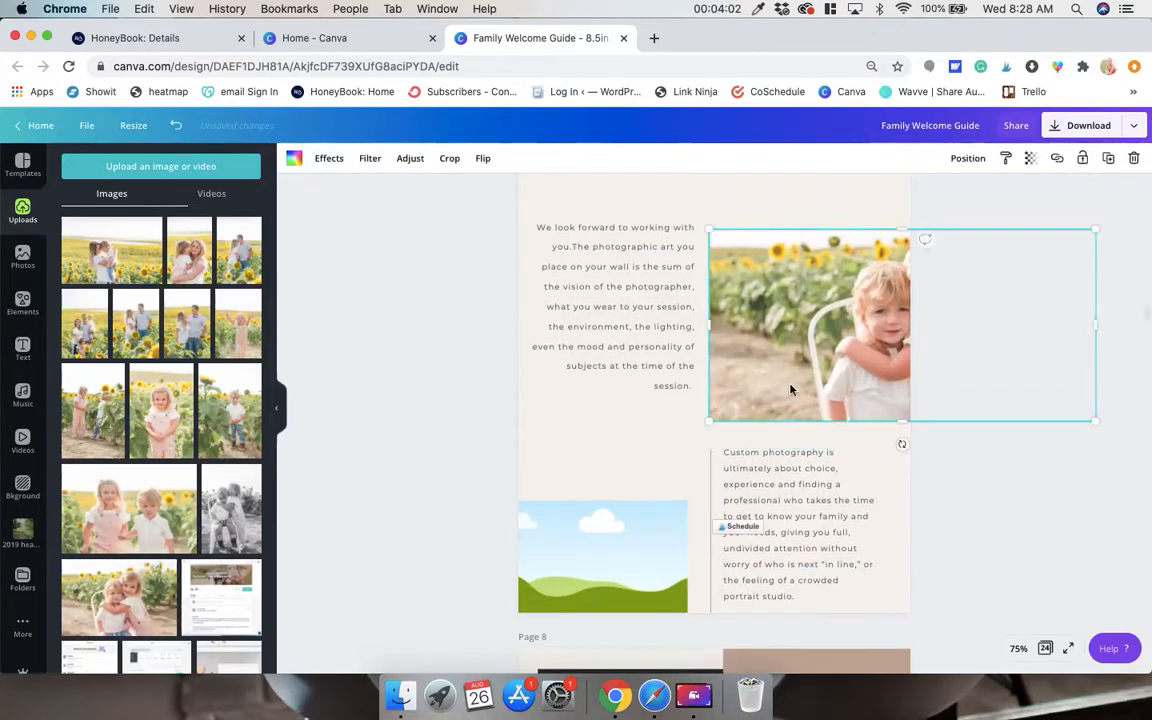
drag(736, 367, 732, 366)
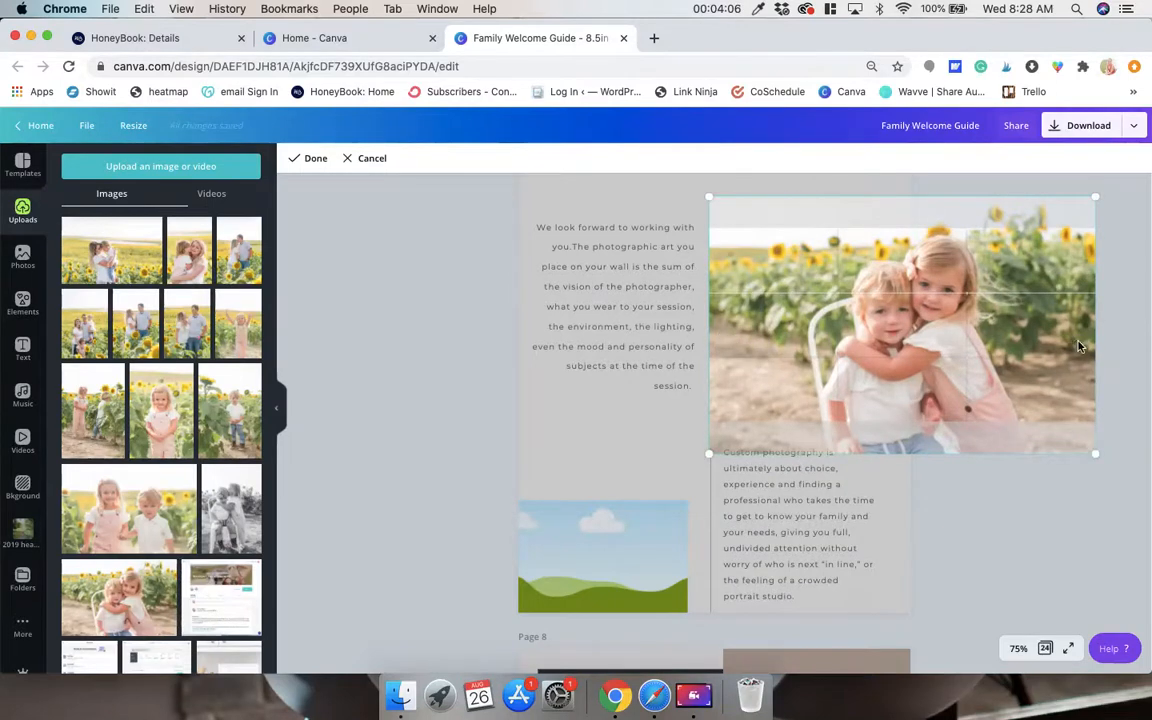
click(1132, 318)
drag(1053, 320, 914, 323)
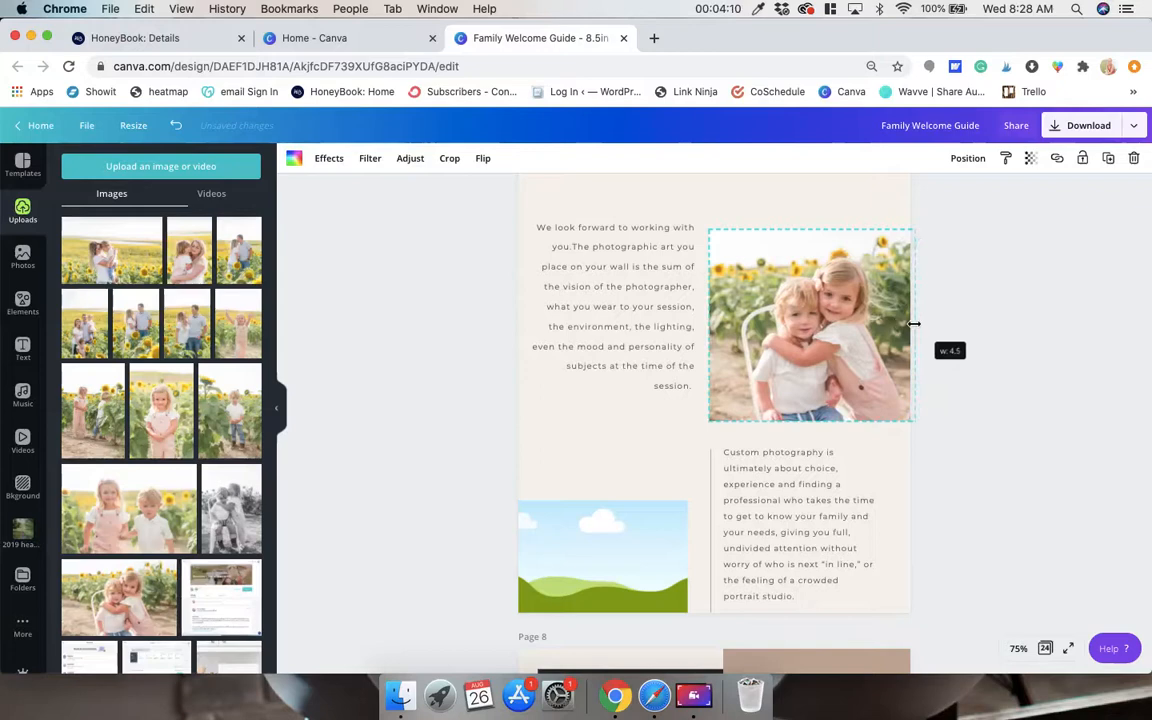
click(1004, 325)
Switch to Finder, open the second family's session folder, and upload all eight of its photos to the Canva design.
scroll(1004, 327, down, 2)
scroll(1004, 329, up, 2)
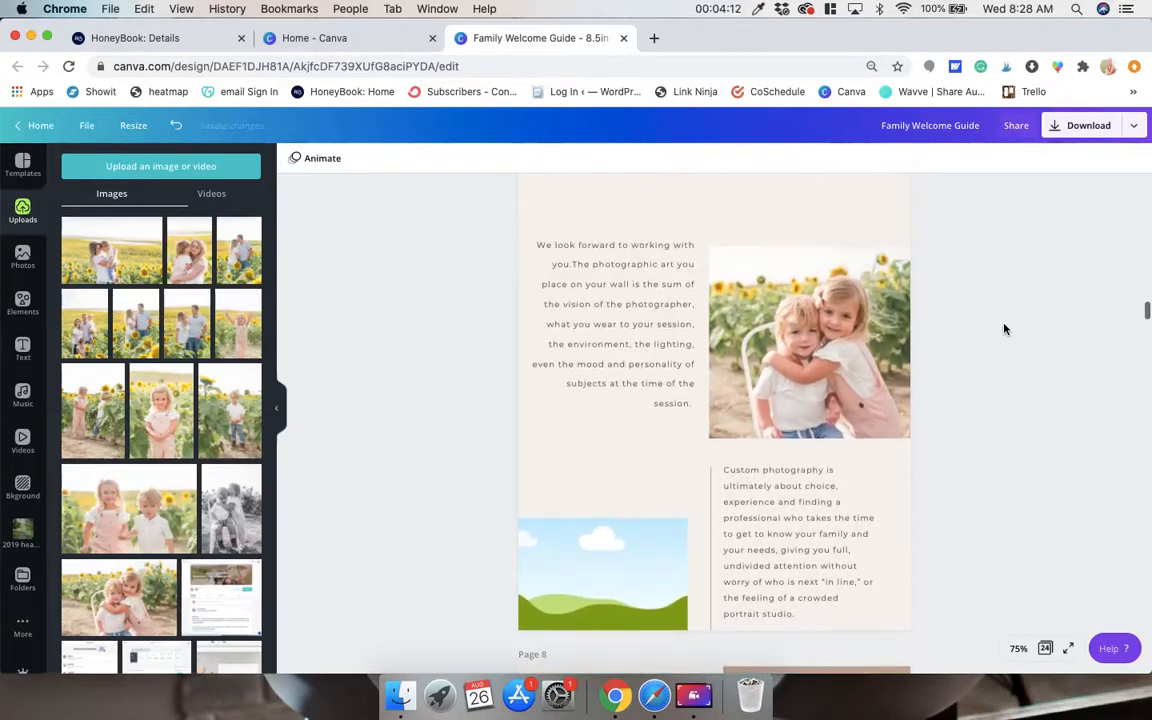
scroll(569, 468, down, 3)
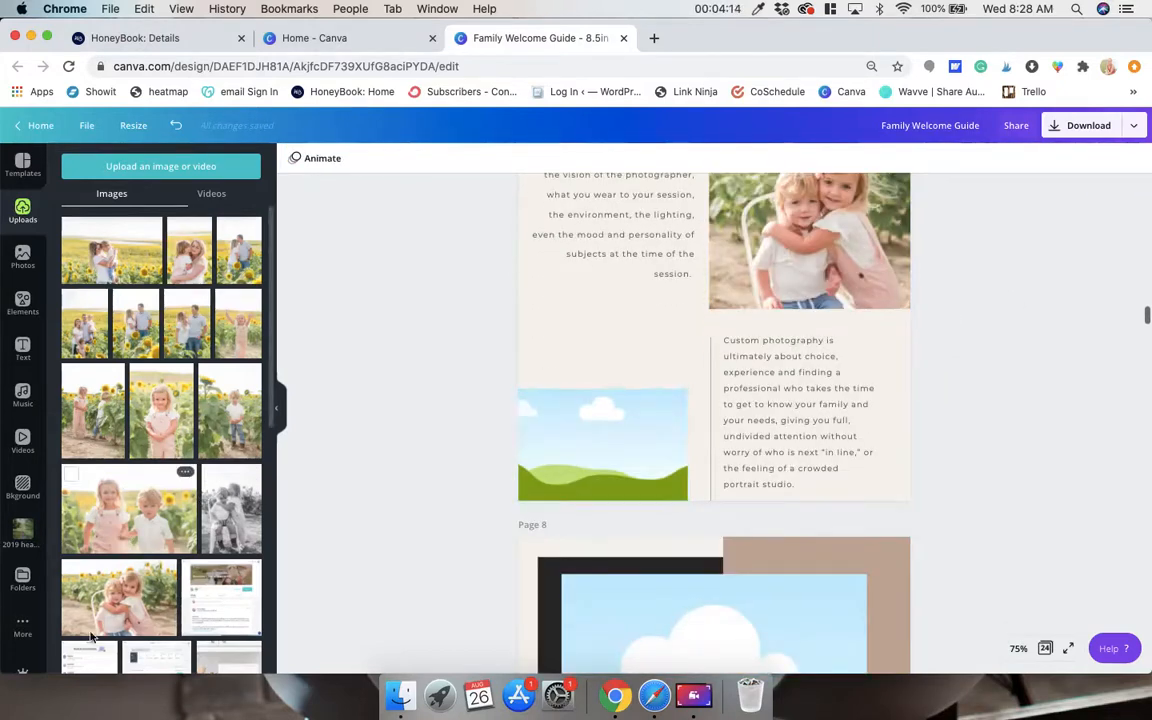
click(400, 695)
scroll(398, 347, left, 3)
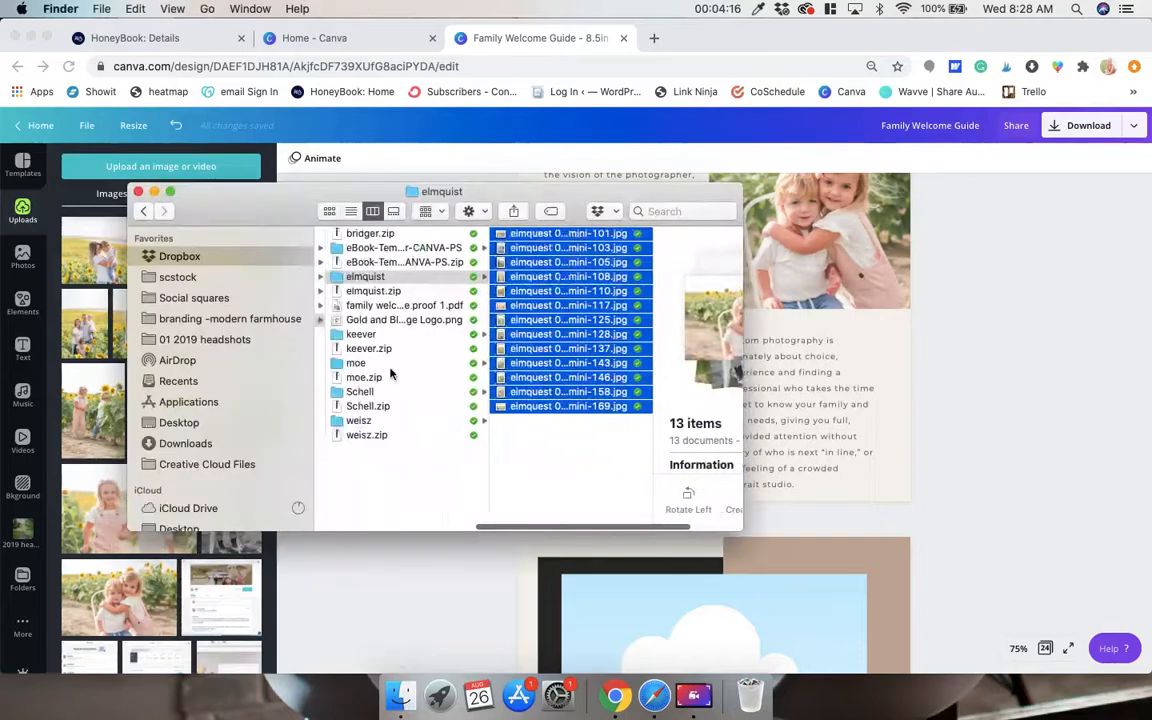
click(401, 338)
drag(586, 451, 571, 211)
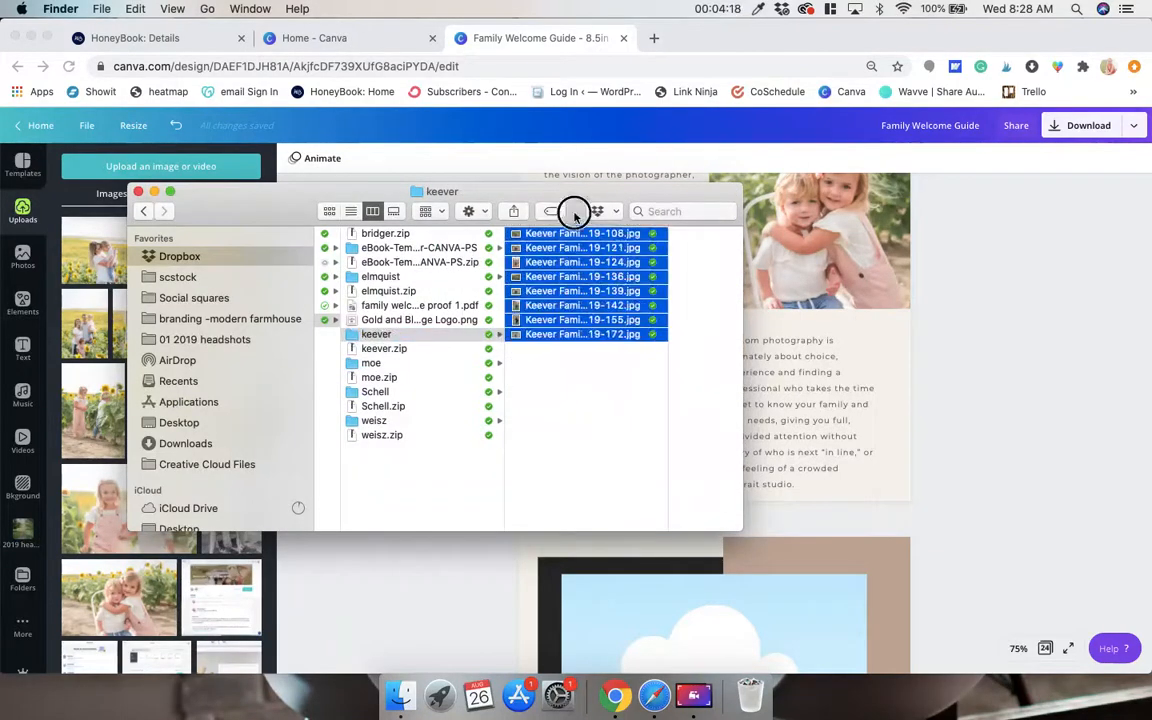
drag(568, 257, 366, 561)
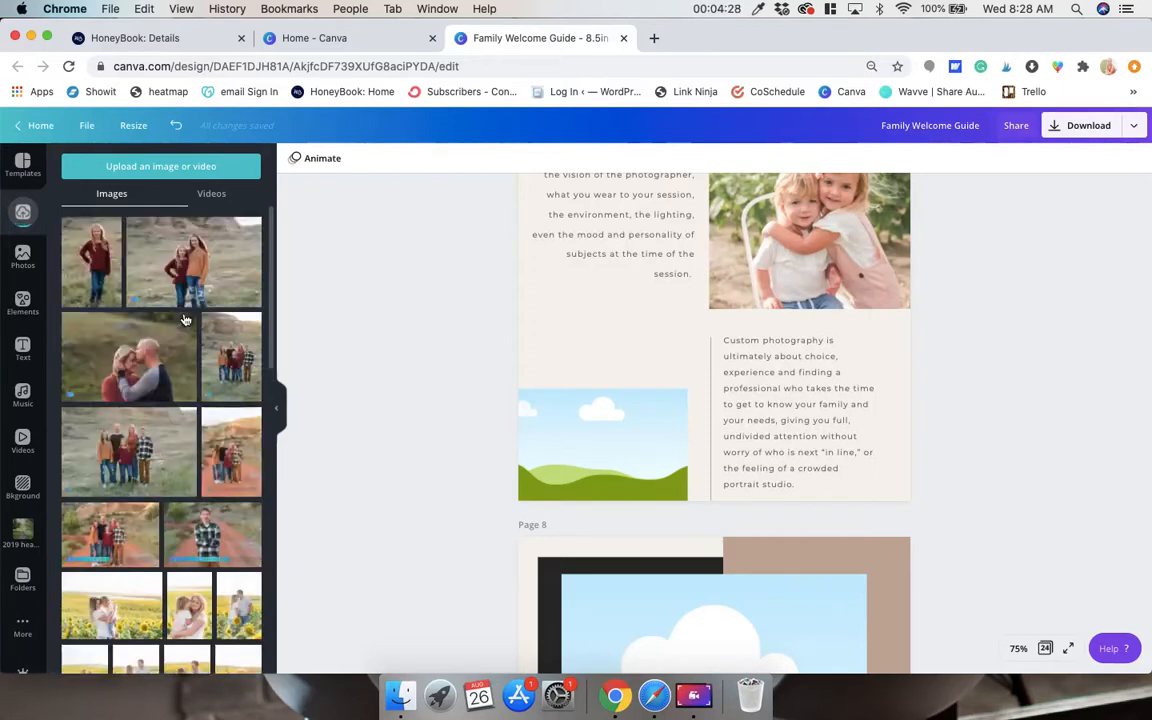
Fill the lower photo frame on page 7 with the uploaded photo of the two girls in maroon and orange tops.
drag(210, 289, 579, 457)
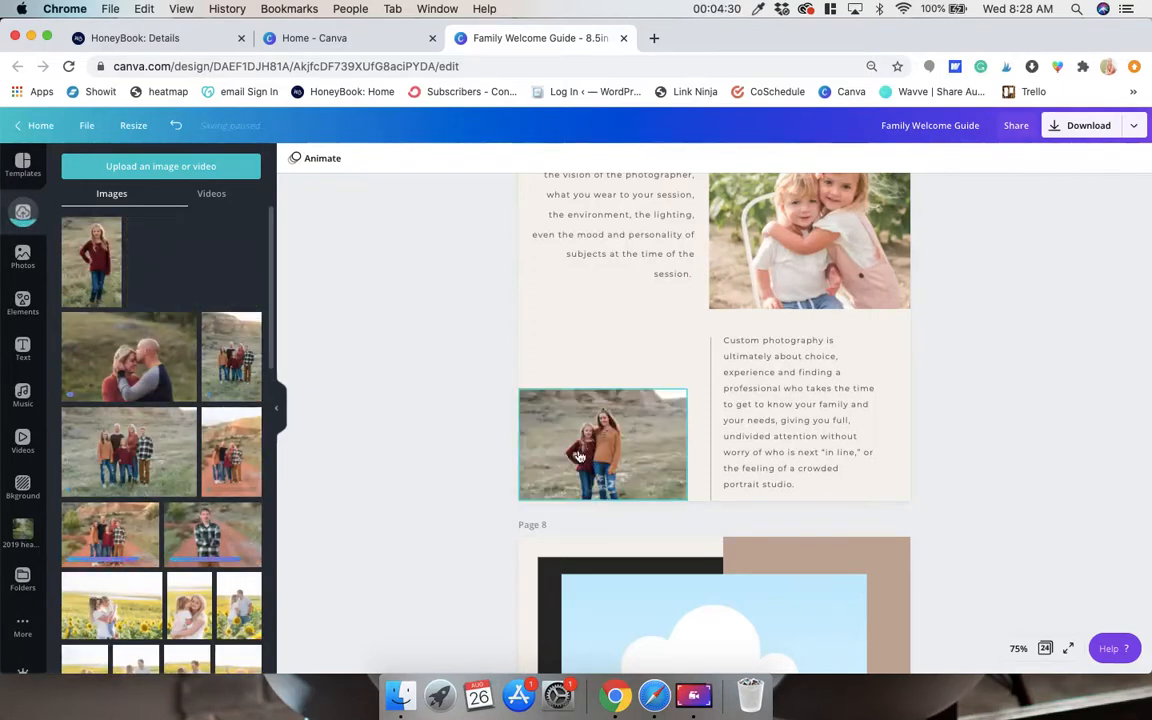
Fill the large photo frame on page 8 with the uploaded vertical photo of the family of five standing in the grass.
scroll(454, 508, down, 6)
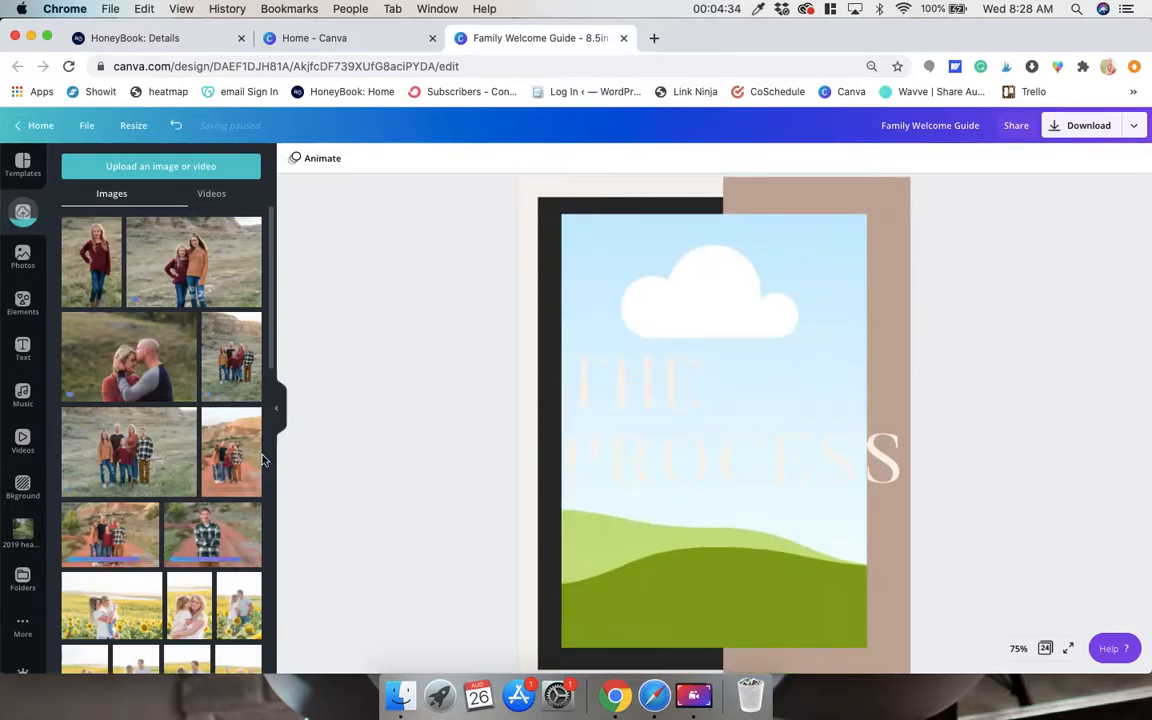
drag(244, 400, 600, 259)
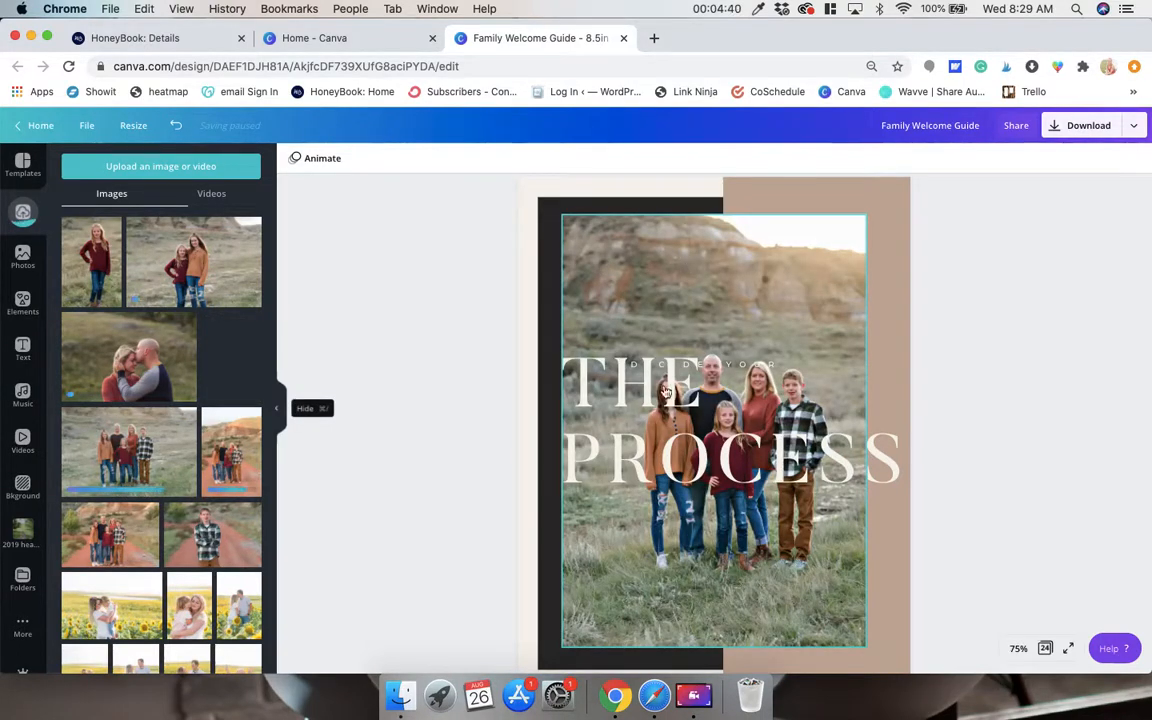
Delete the small text line over the page 8 photo and move the THE PROCESS title lower, below the parents' faces.
click(742, 364)
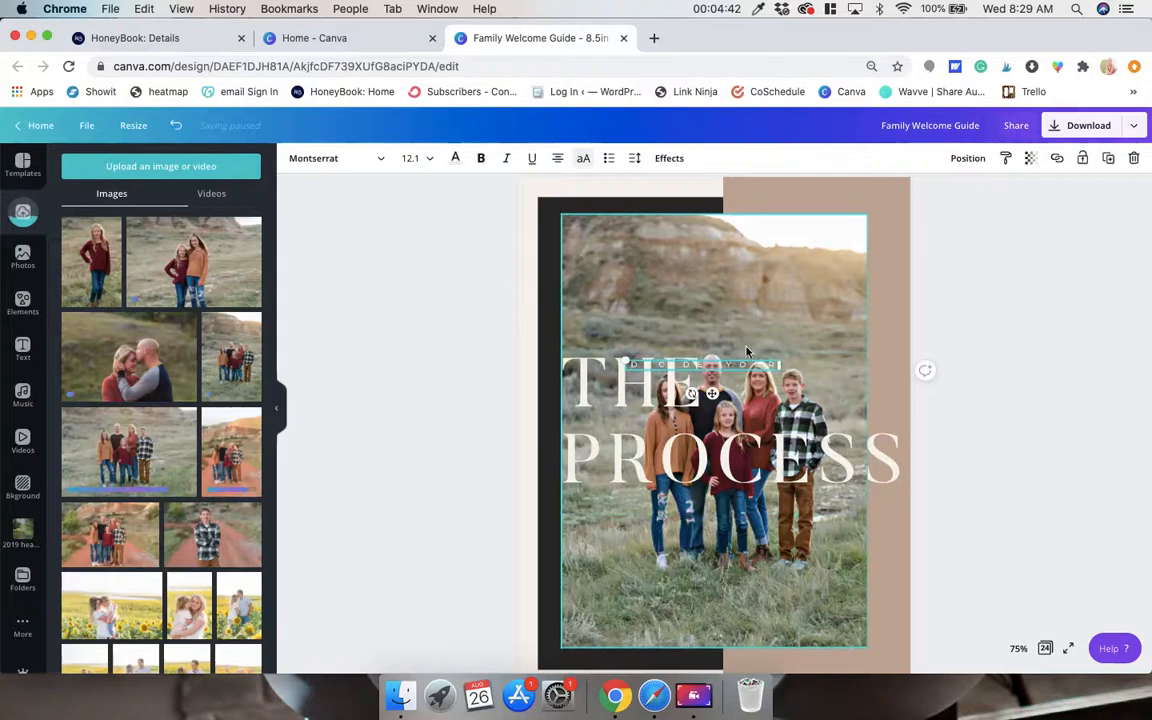
drag(700, 445, 700, 511)
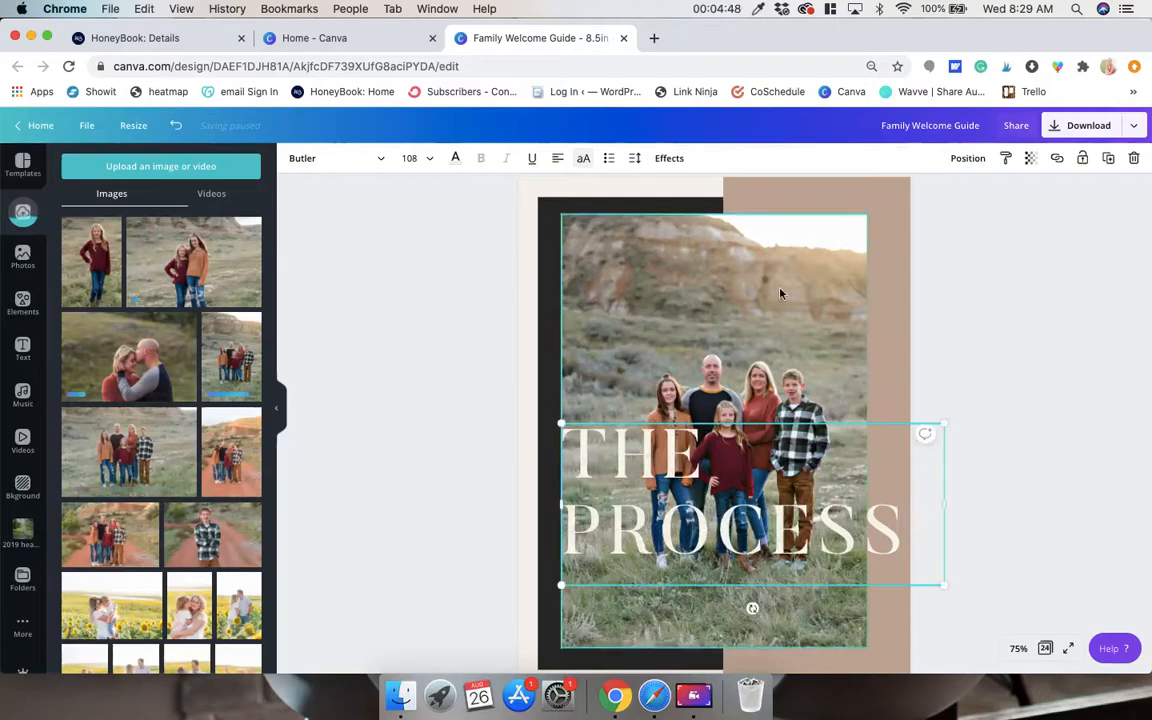
click(973, 312)
Enlarge the family photo within its page 8 frame and shift it slightly down and right to recentre the family.
scroll(700, 300, down, 2)
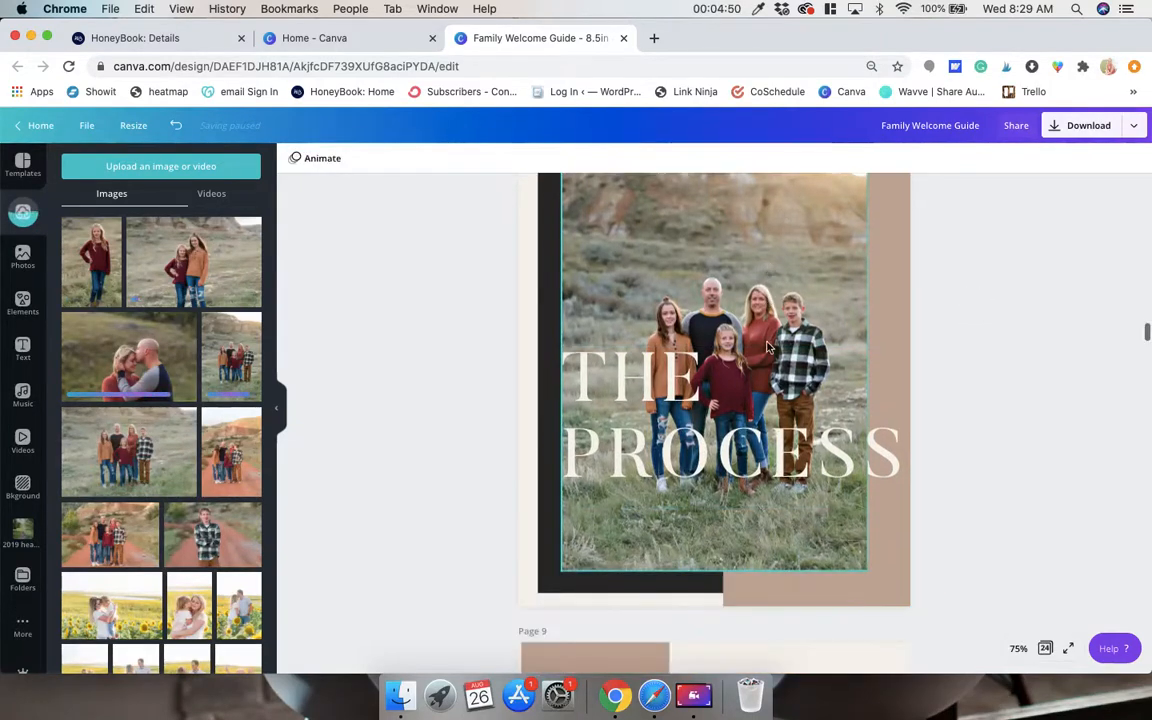
scroll(752, 285, up, 2)
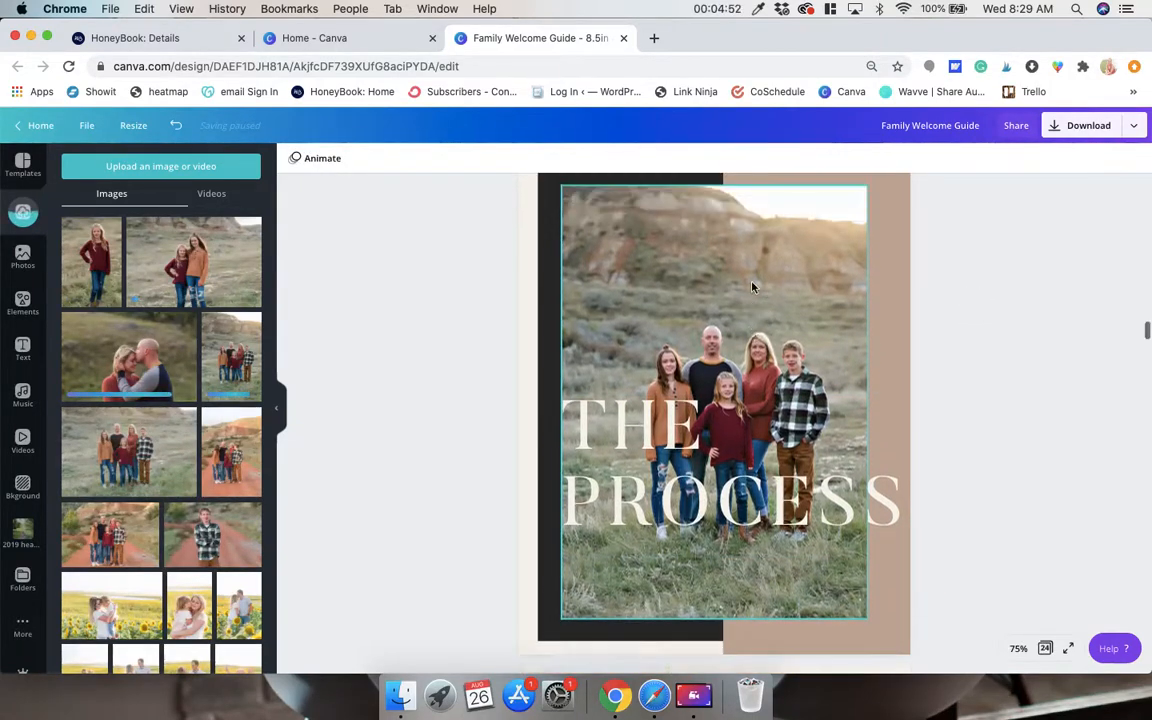
double_click(733, 377)
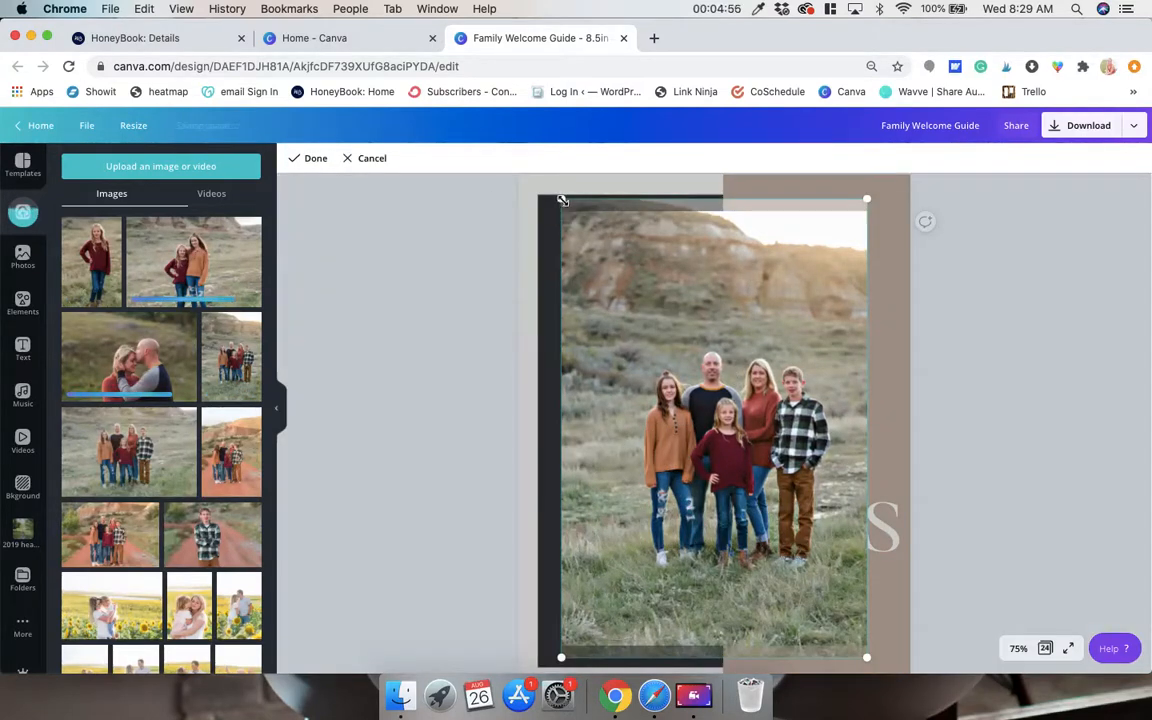
drag(563, 201, 452, 152)
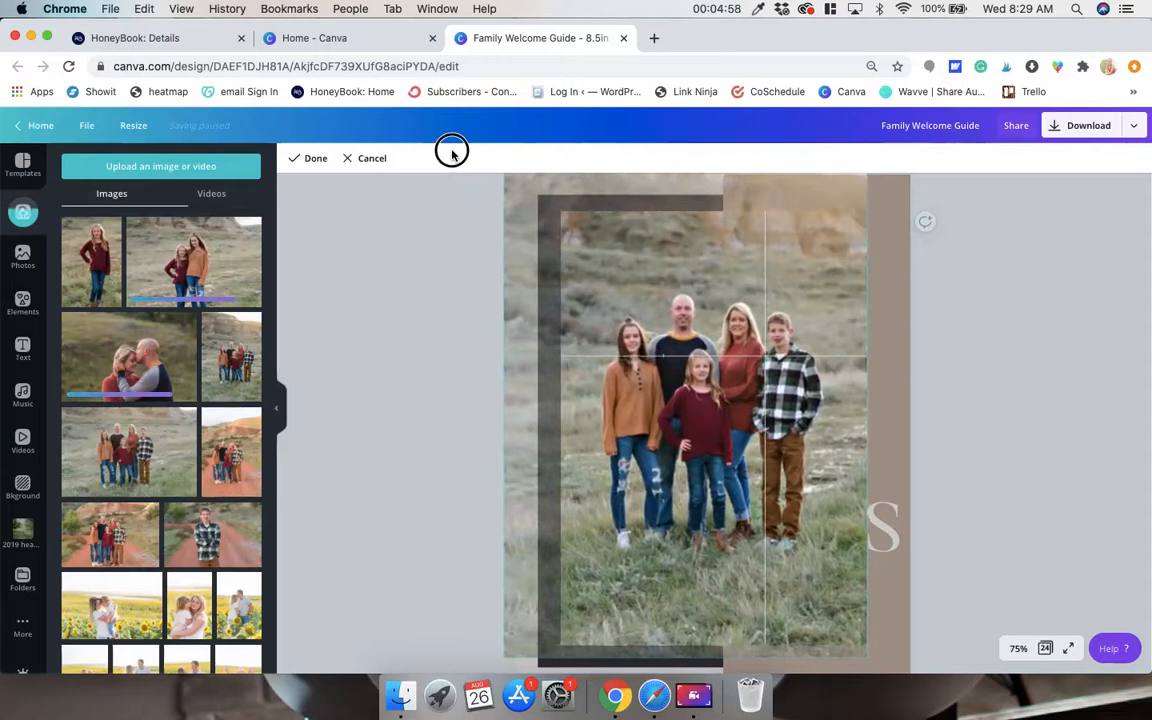
click(452, 155)
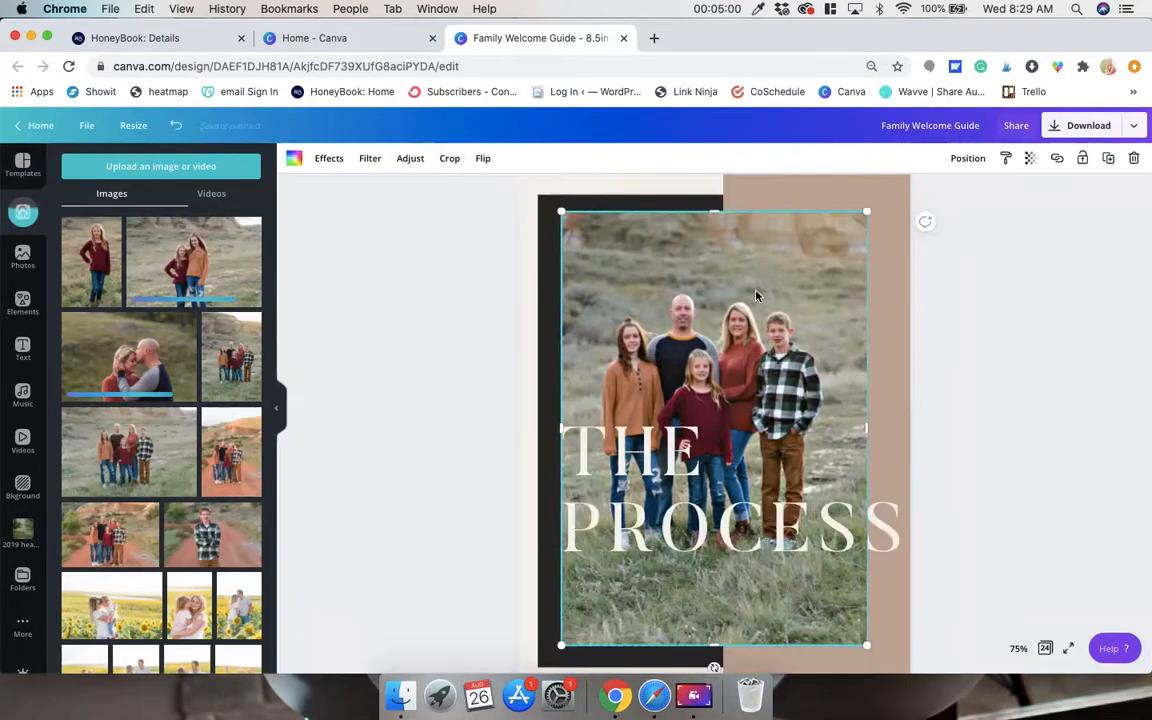
double_click(817, 316)
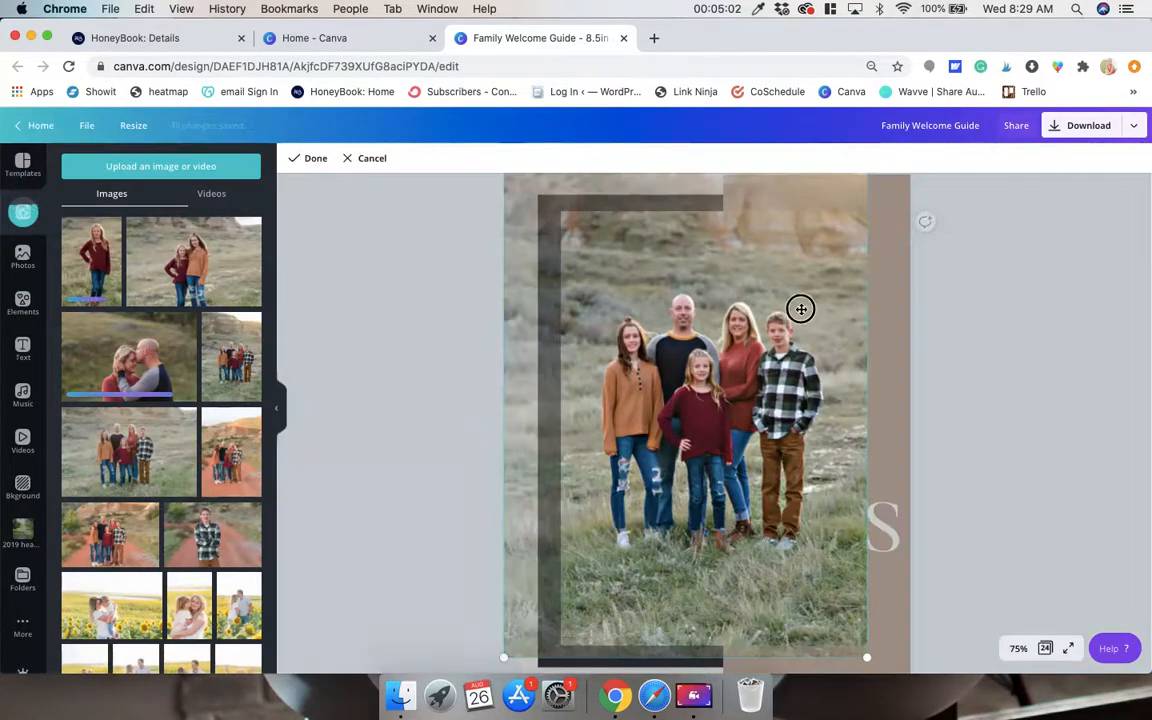
drag(801, 309, 815, 342)
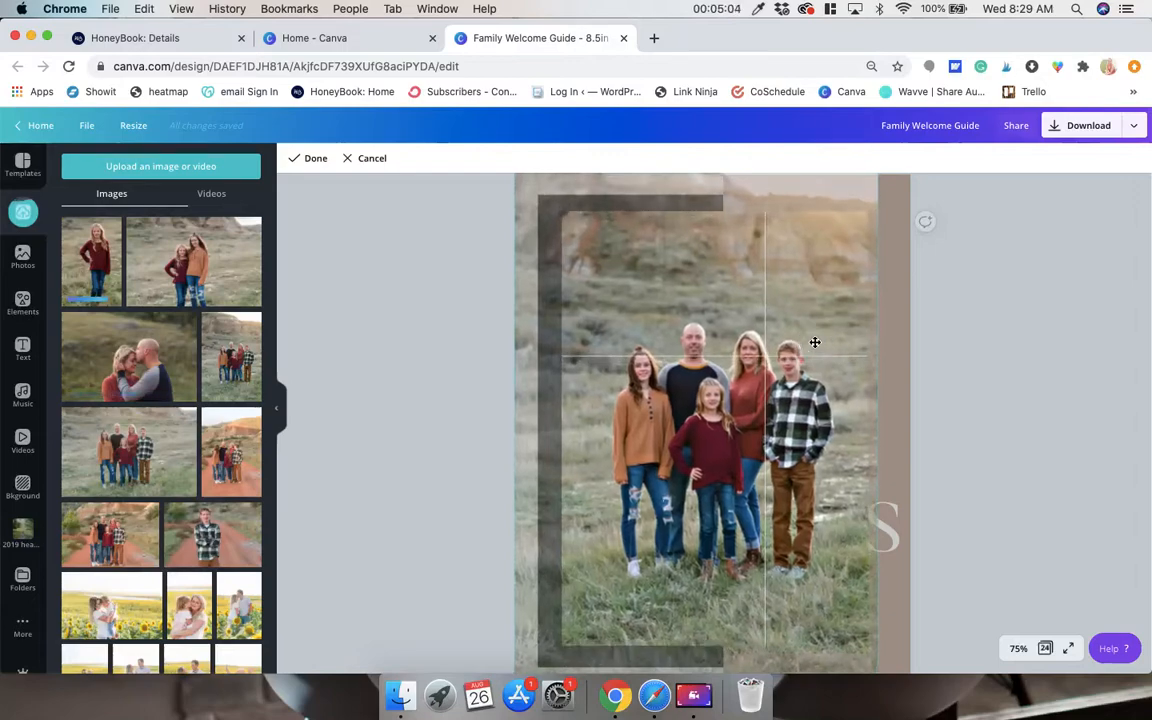
key(Return)
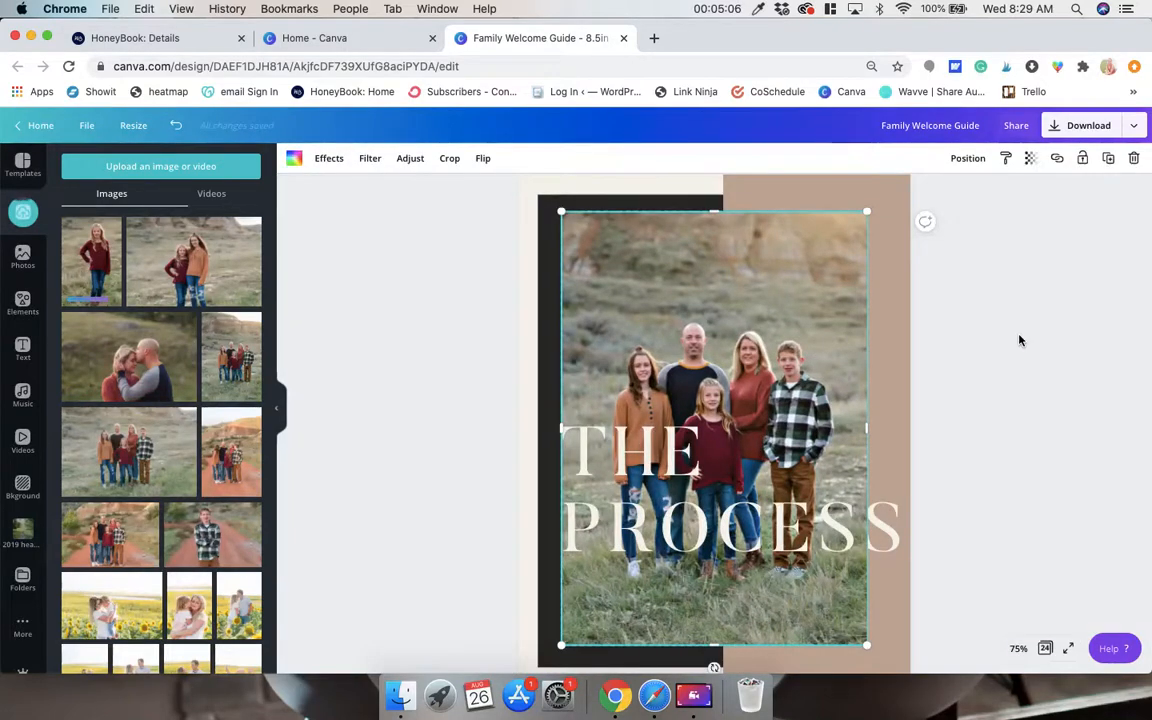
Widen the TIMELY label's text box on page 9 so the word fits on one line.
scroll(1019, 340, down, 5)
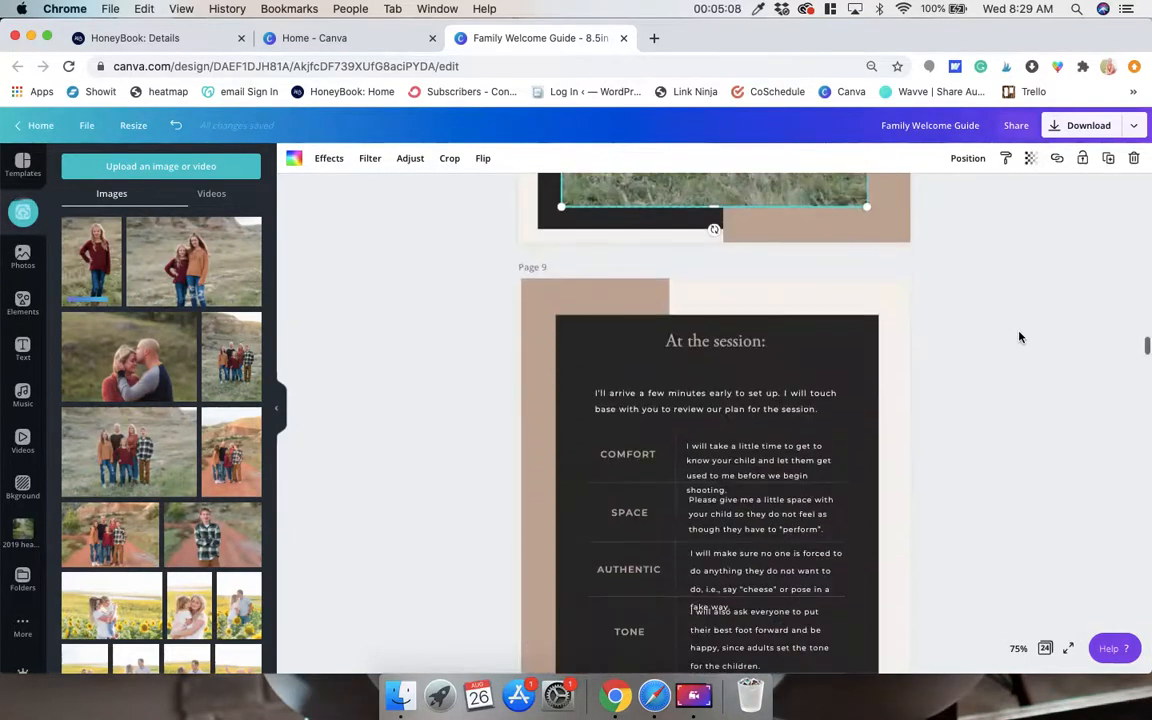
scroll(1019, 337, down, 1)
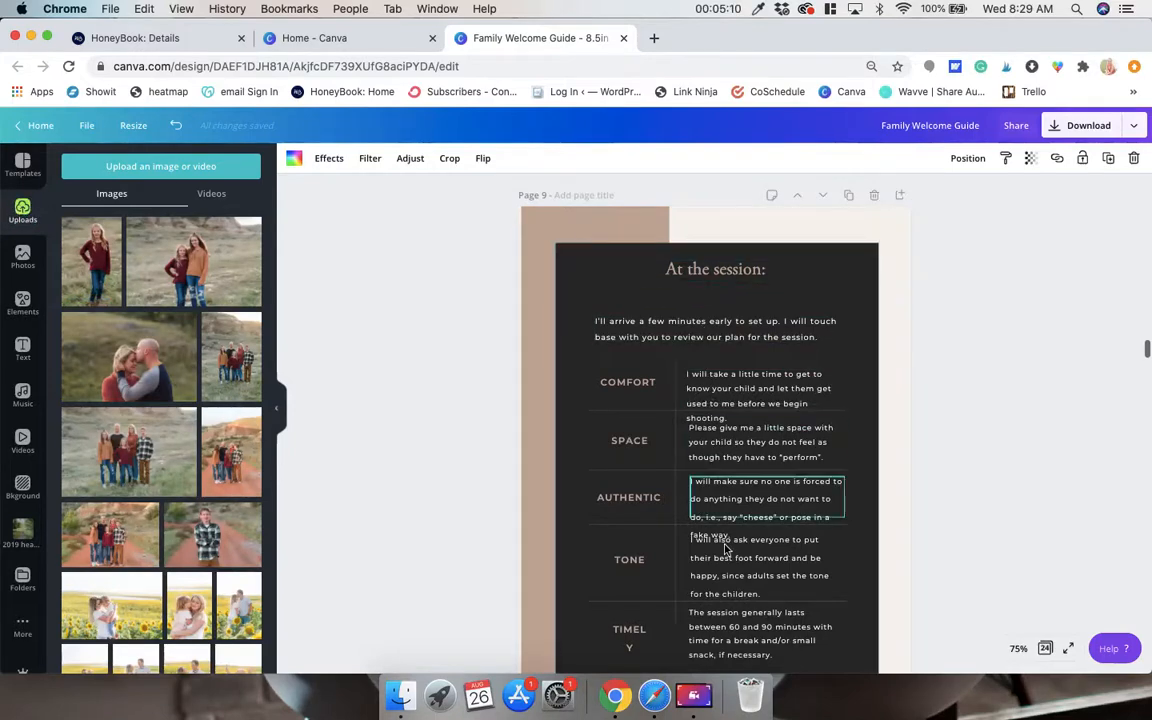
scroll(652, 491, down, 1)
click(615, 552)
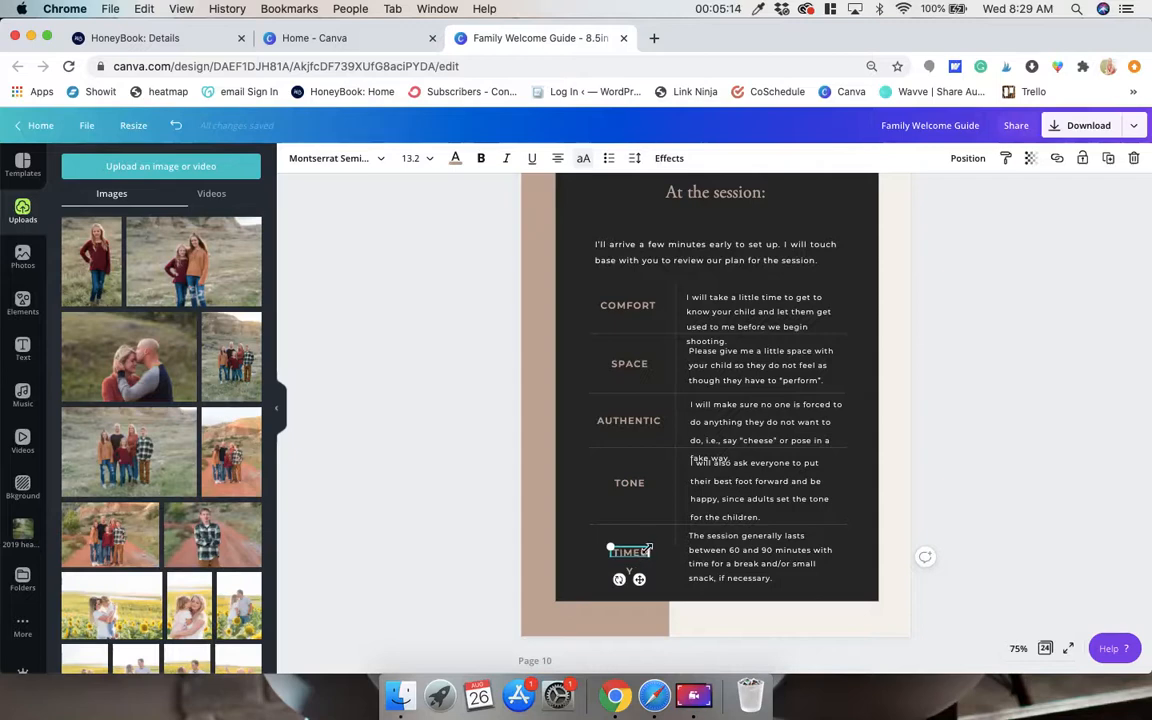
drag(655, 554, 632, 549)
click(997, 484)
Fill the photo frame beside the After the Session heading on page 10 with an uploaded sunflower-field photo.
scroll(998, 486, down, 5)
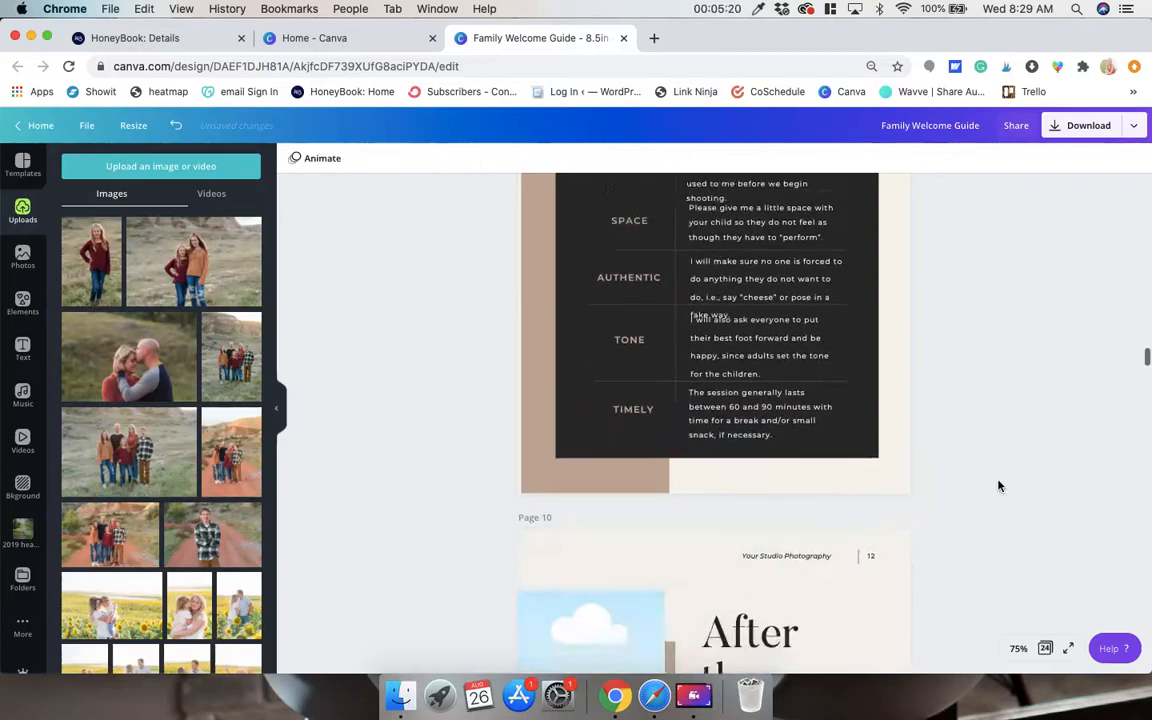
scroll(998, 486, down, 5)
scroll(998, 486, up, 2)
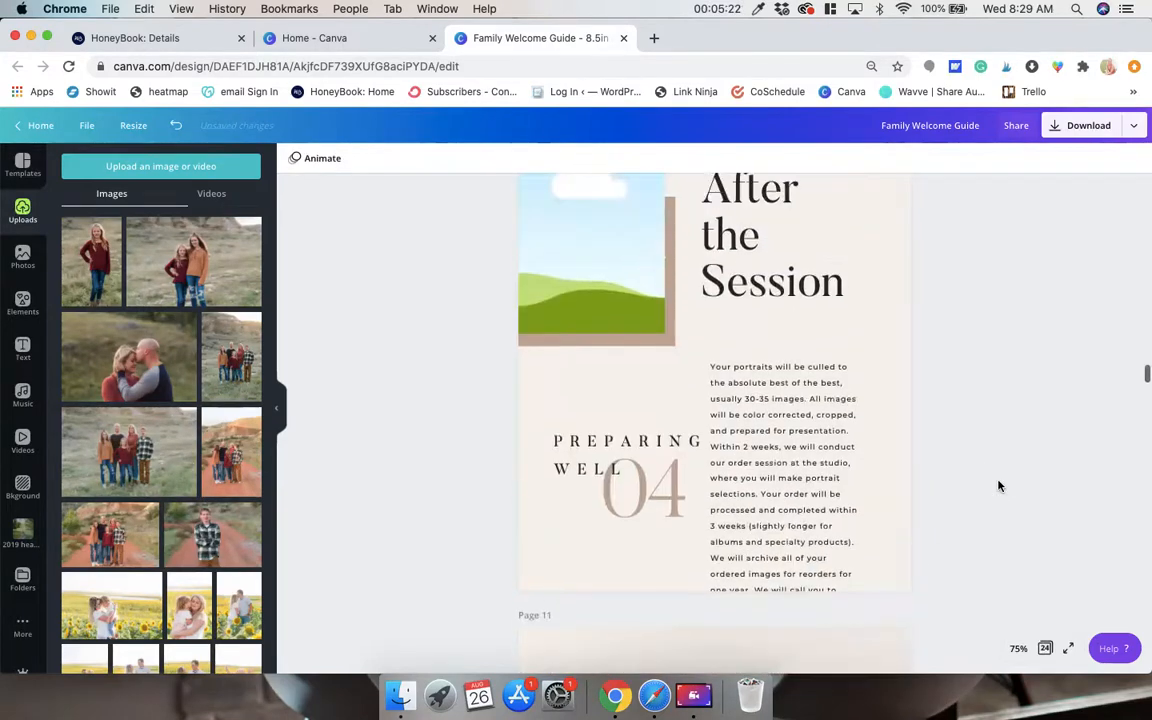
drag(238, 607, 502, 229)
Review pages 11 to 19, covering studio policies, copyright, what to wear and premiere night, for remaining content to customize.
scroll(748, 404, down, 10)
scroll(748, 404, up, 5)
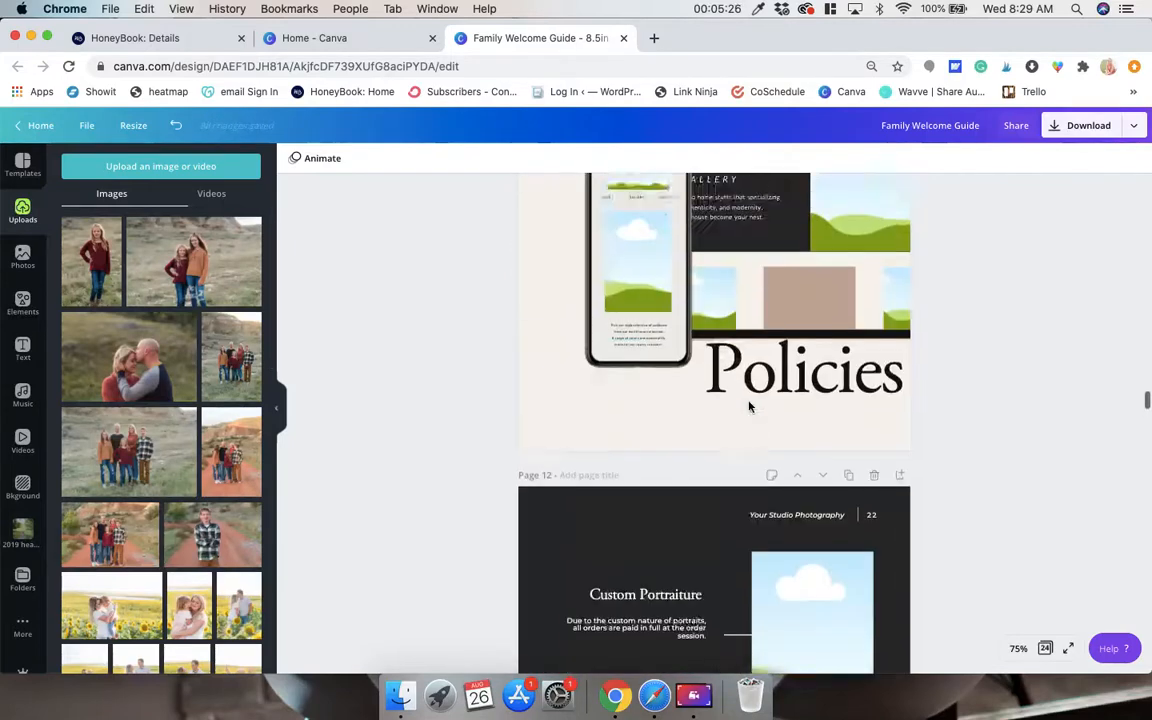
scroll(739, 295, down, 10)
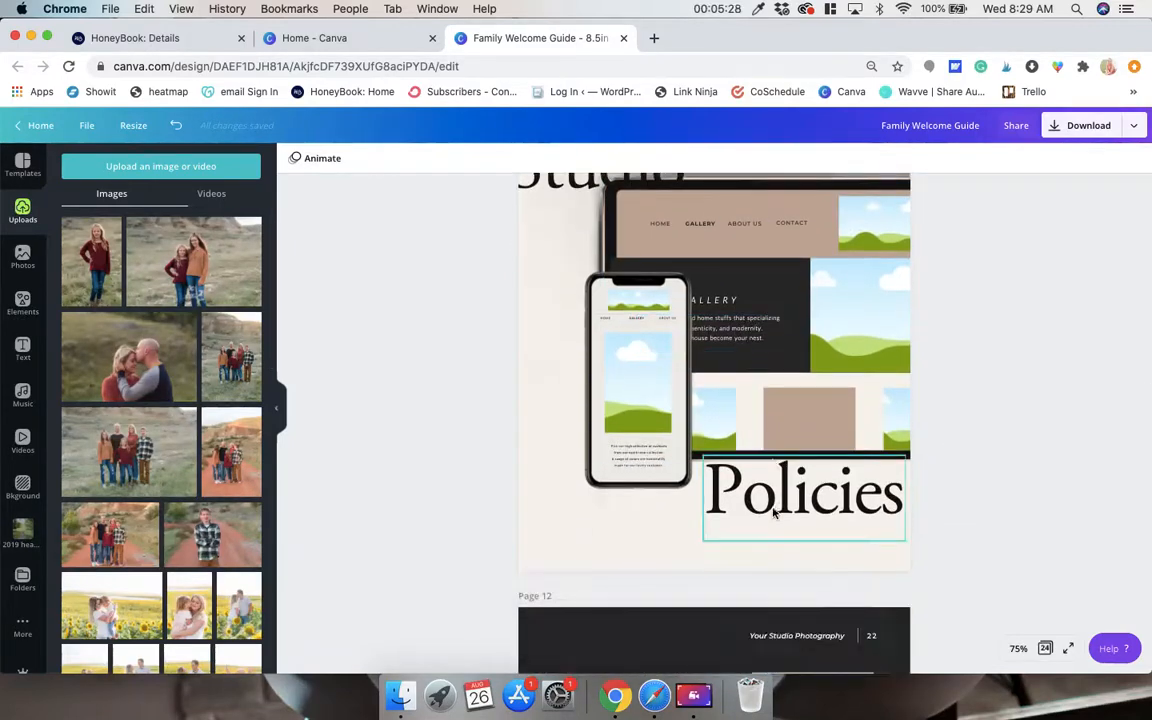
scroll(773, 513, down, 5)
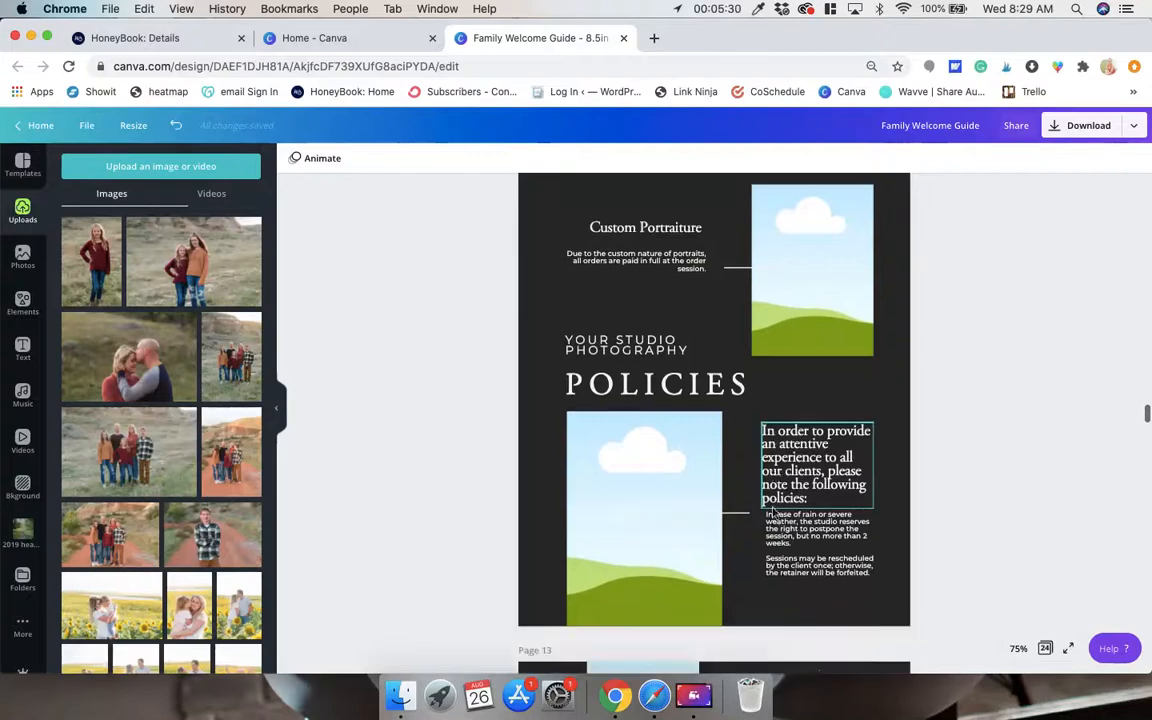
scroll(791, 411, down, 20)
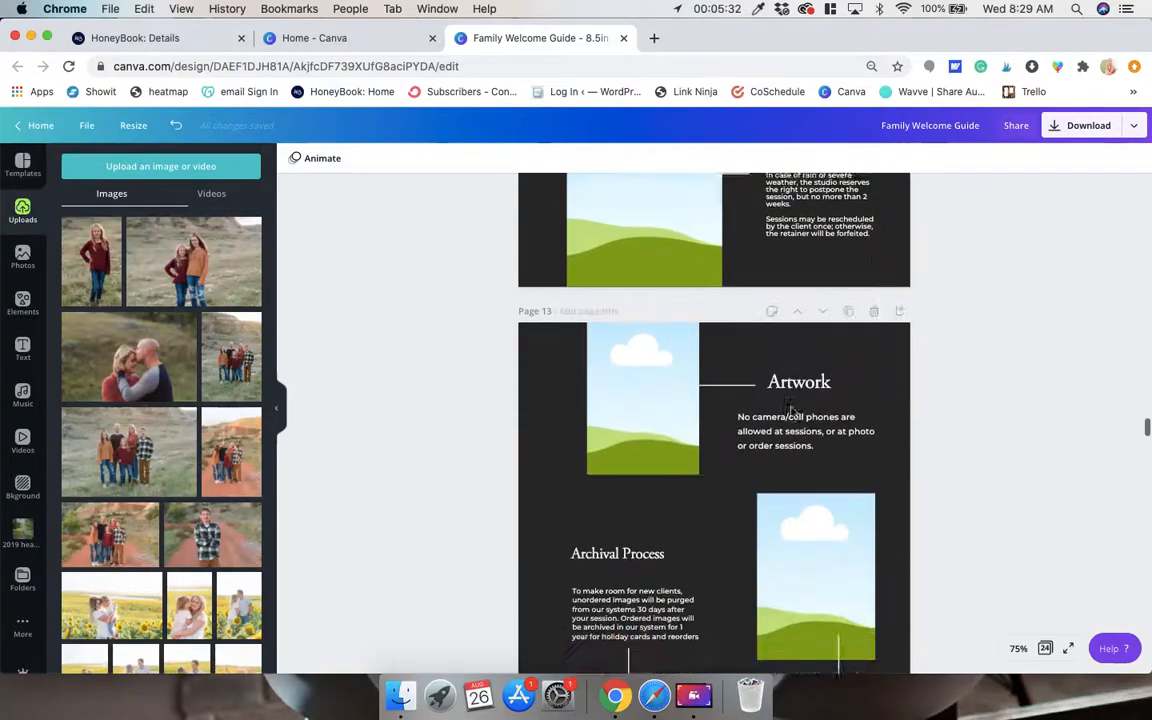
scroll(791, 411, down, 11)
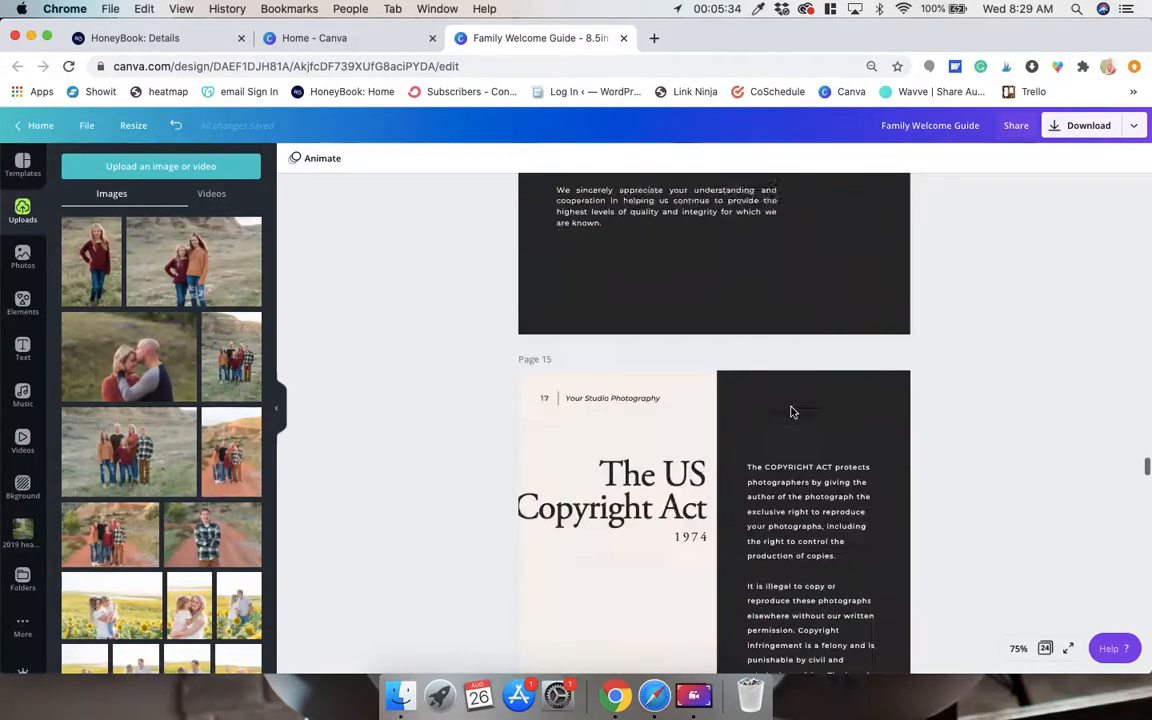
scroll(791, 411, down, 12)
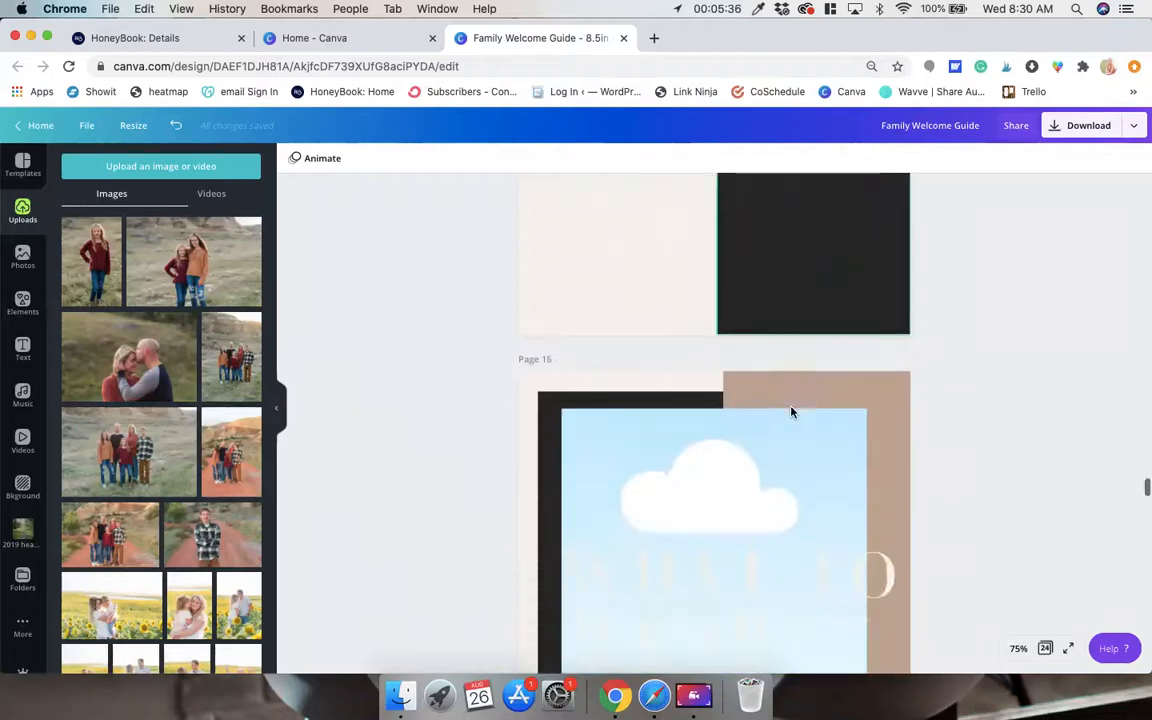
scroll(791, 411, down, 6)
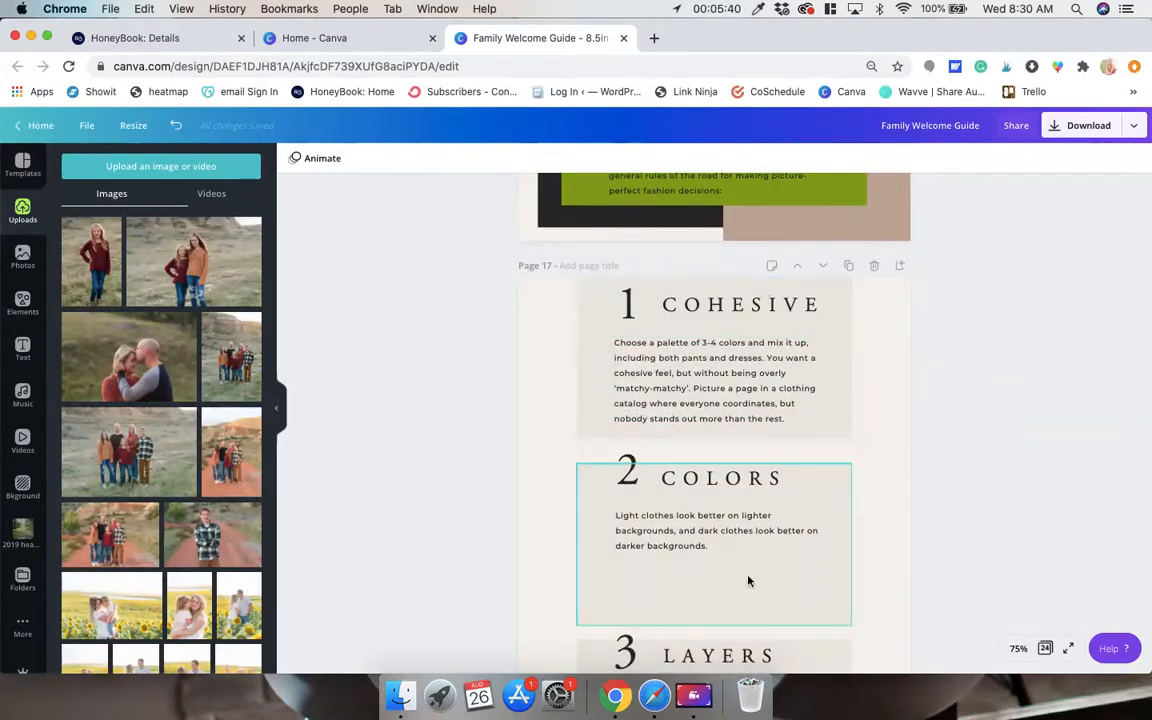
scroll(748, 580, down, 13)
scroll(748, 580, down, 15)
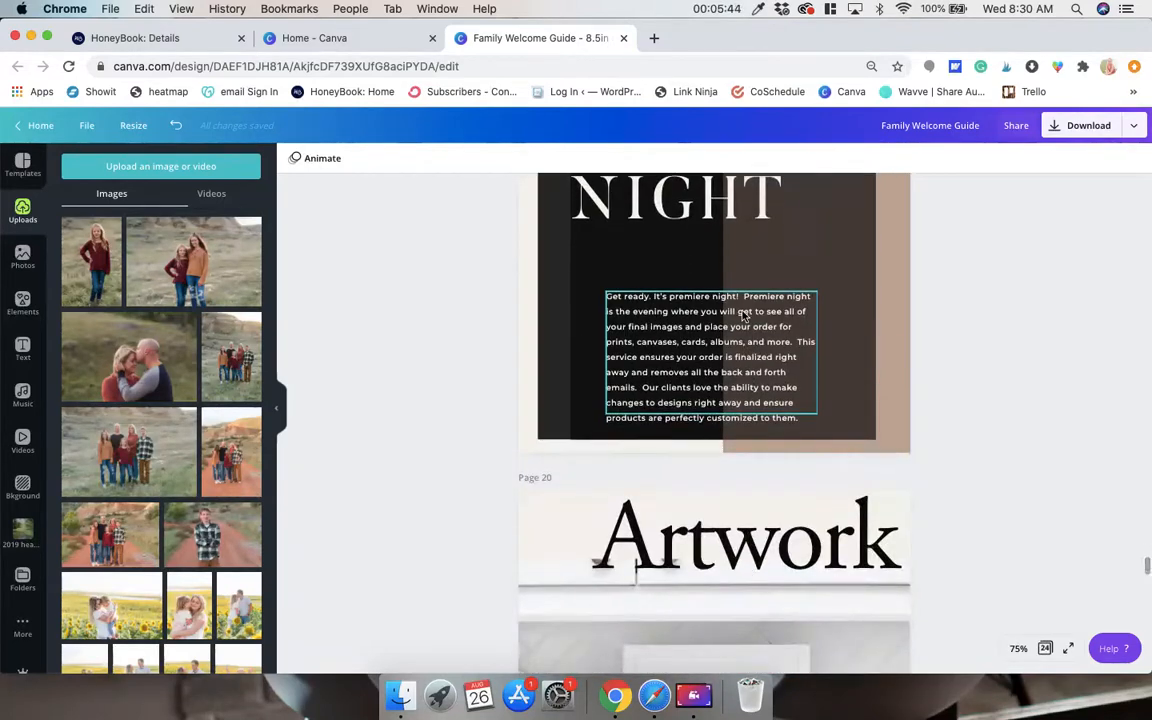
scroll(743, 316, up, 3)
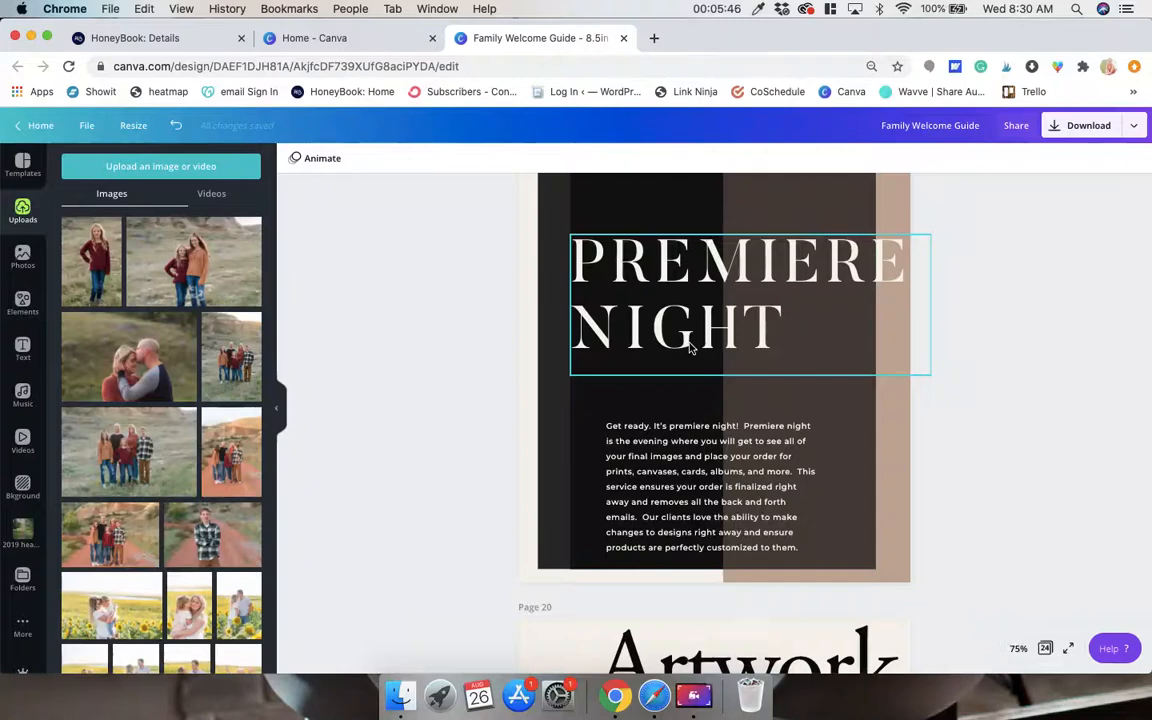
Fill the white picture frame on the Artwork page 20 with the uploaded photo of the girl in the maroon sweater.
scroll(689, 347, down, 11)
scroll(689, 348, up, 3)
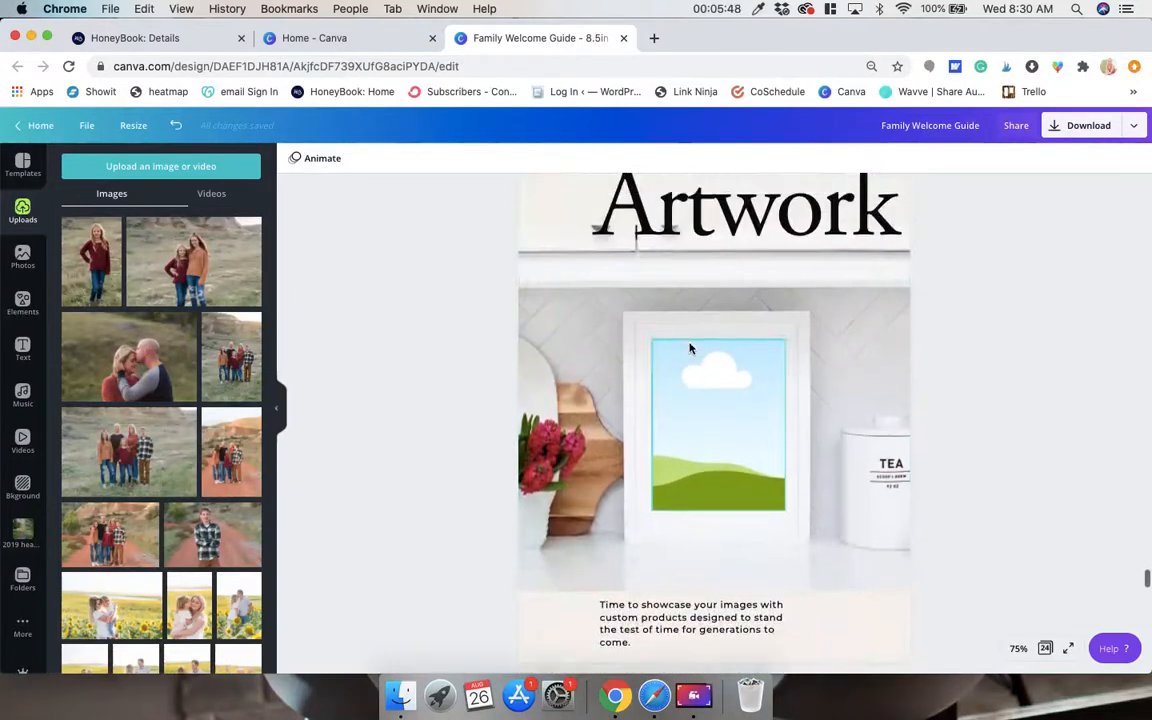
scroll(690, 348, up, 1)
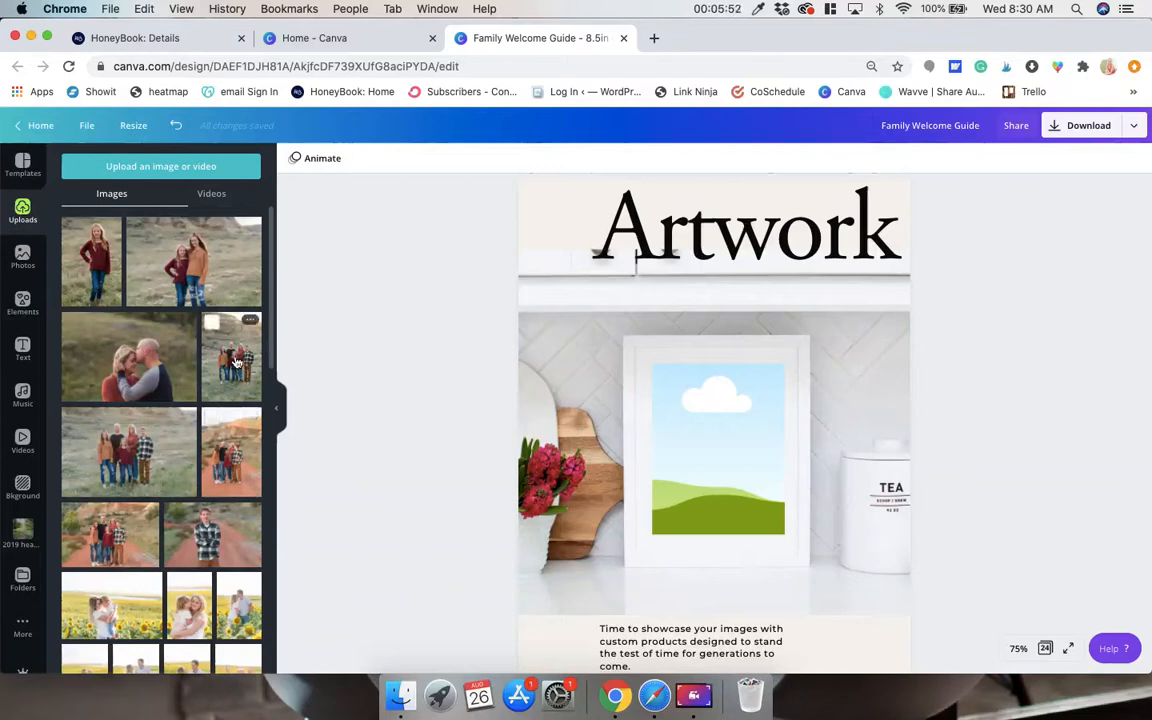
drag(98, 249, 737, 442)
Enlarge the girl's photo within the Artwork page's picture frame so she appears closer up, and apply the crop.
double_click(705, 407)
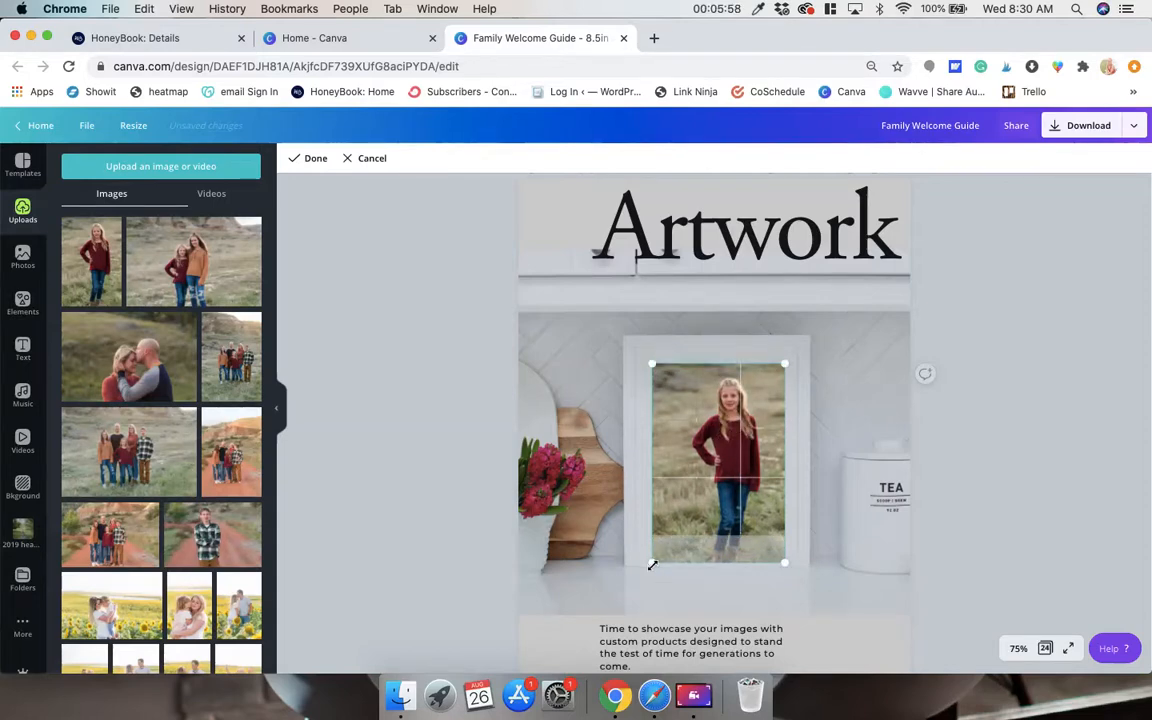
drag(652, 565, 628, 610)
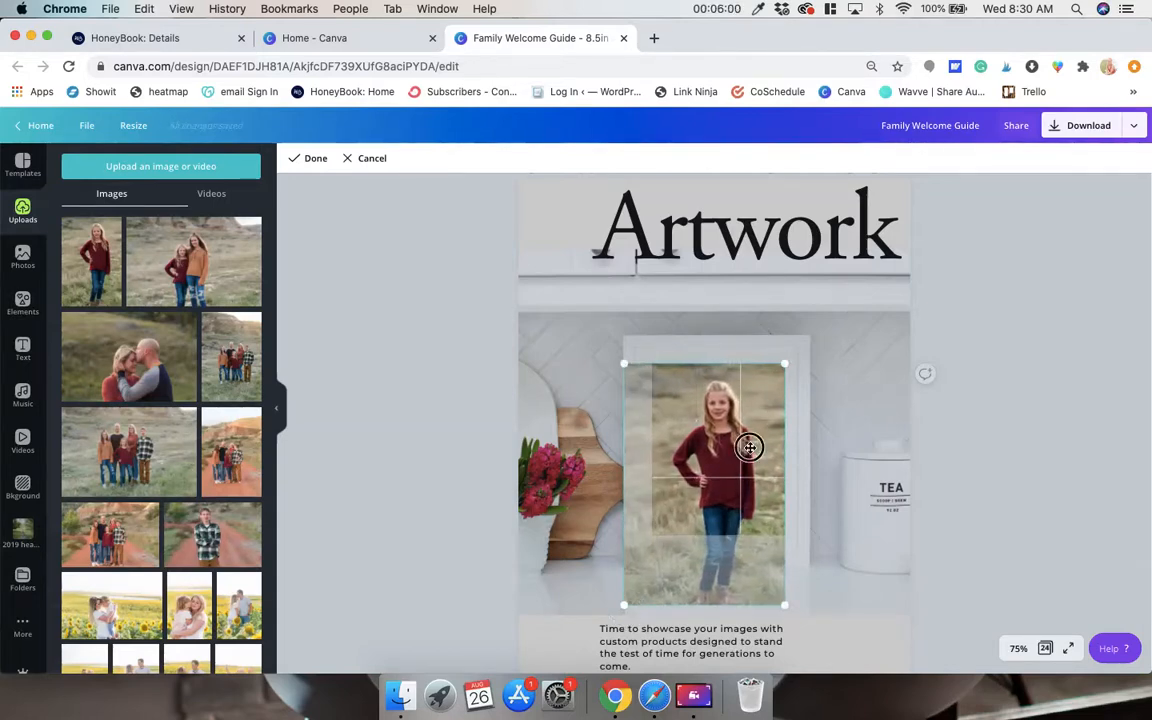
key(Return)
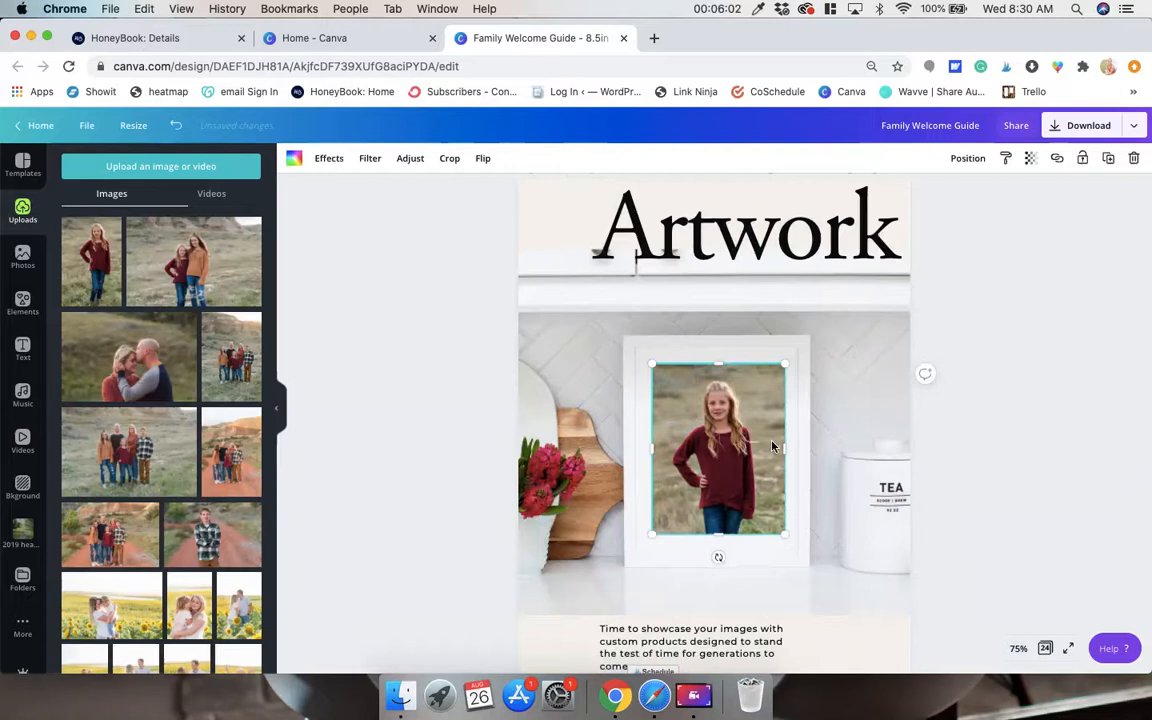
click(1046, 440)
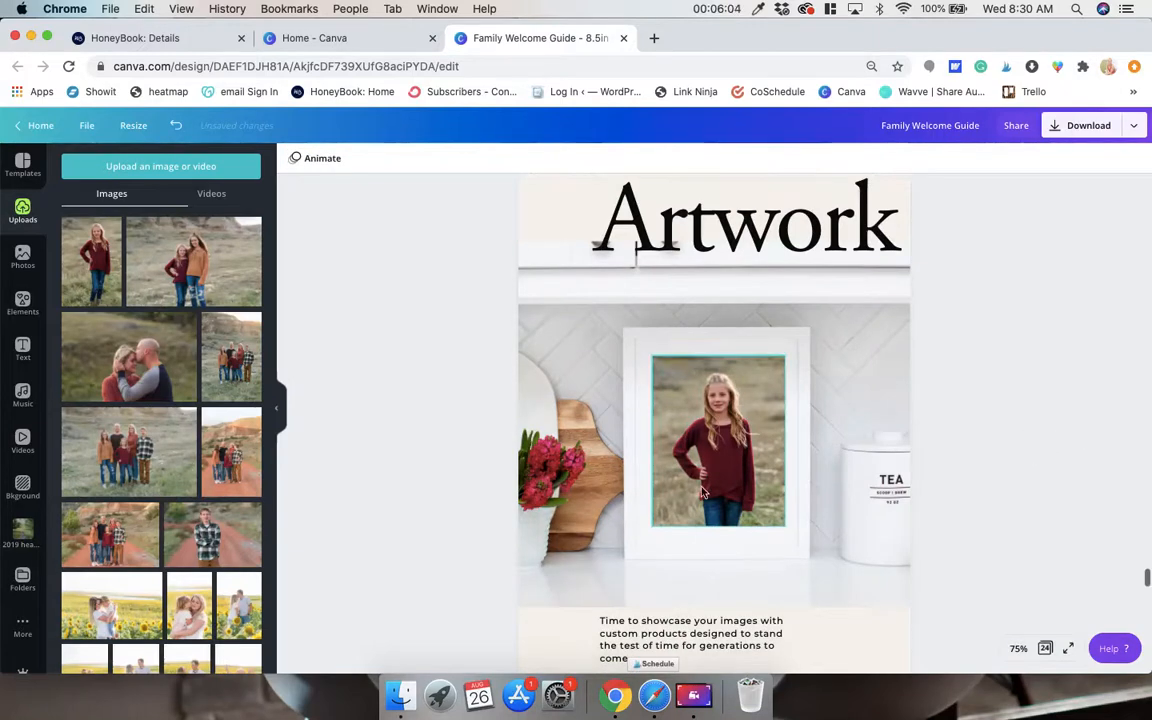
Fill the photo frame beside 2020 Fall Family Outfits on page 23 with the uploaded vertical family photo taken in the grassy hills.
scroll(837, 469, down, 2)
scroll(837, 469, down, 10)
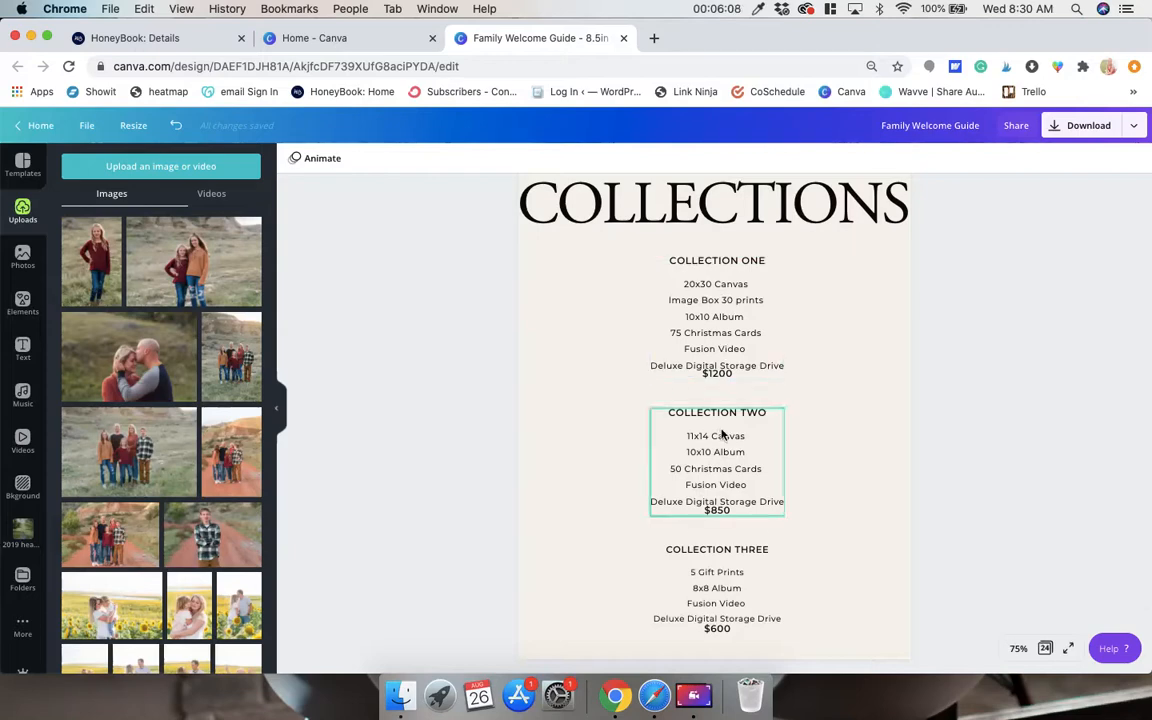
scroll(720, 434, down, 1)
scroll(718, 380, up, 2)
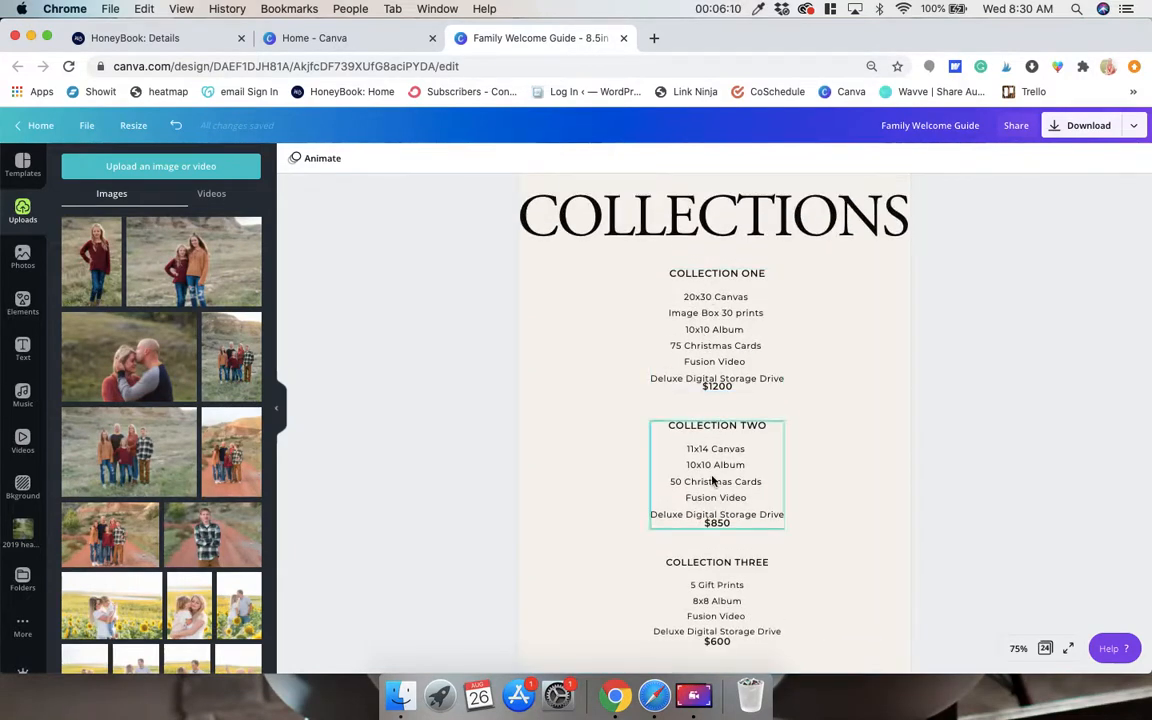
scroll(714, 485, down, 12)
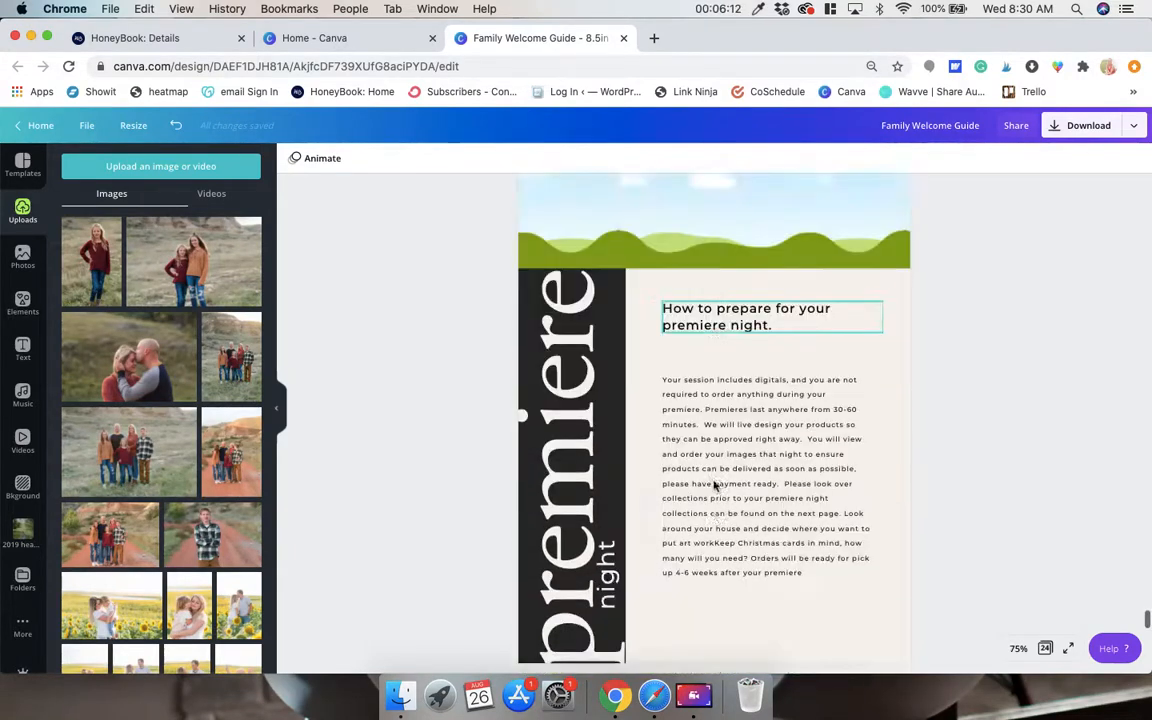
scroll(714, 485, down, 9)
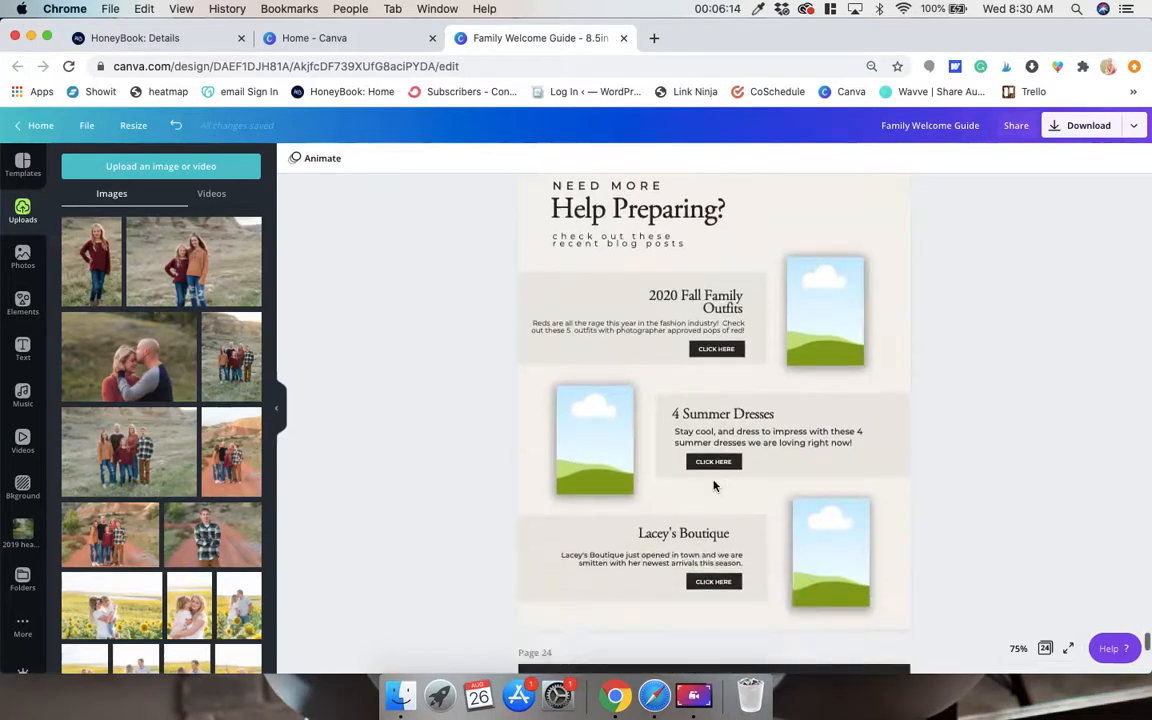
scroll(714, 484, up, 1)
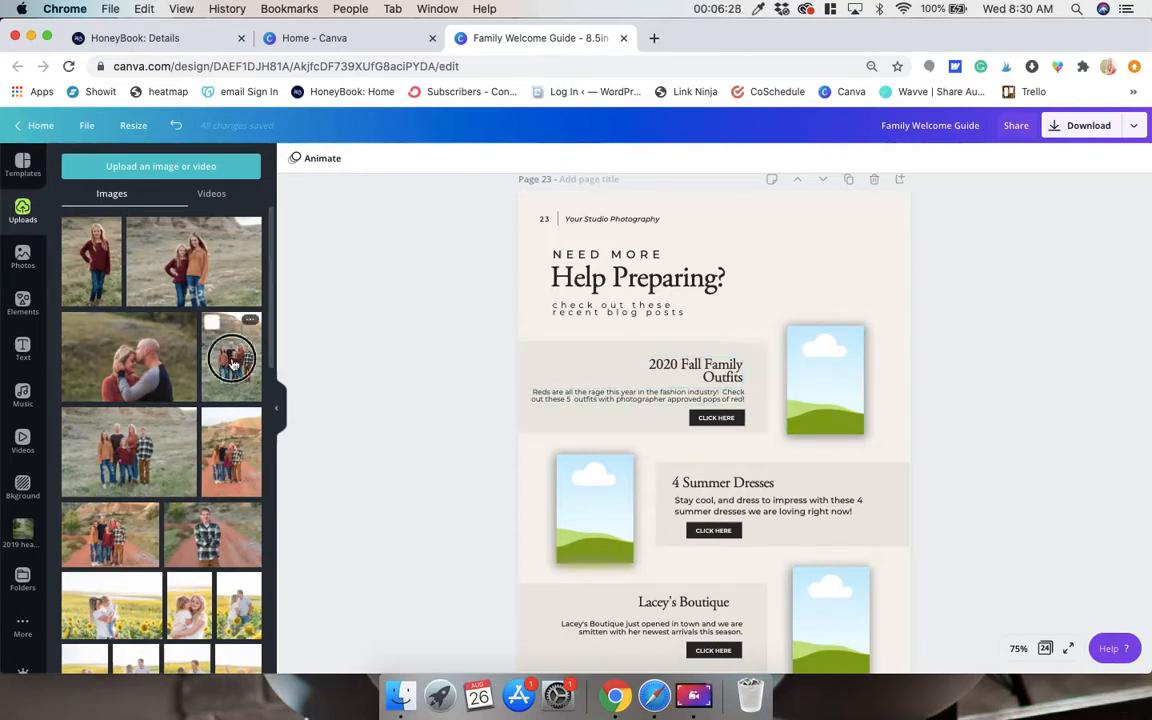
drag(231, 355, 810, 358)
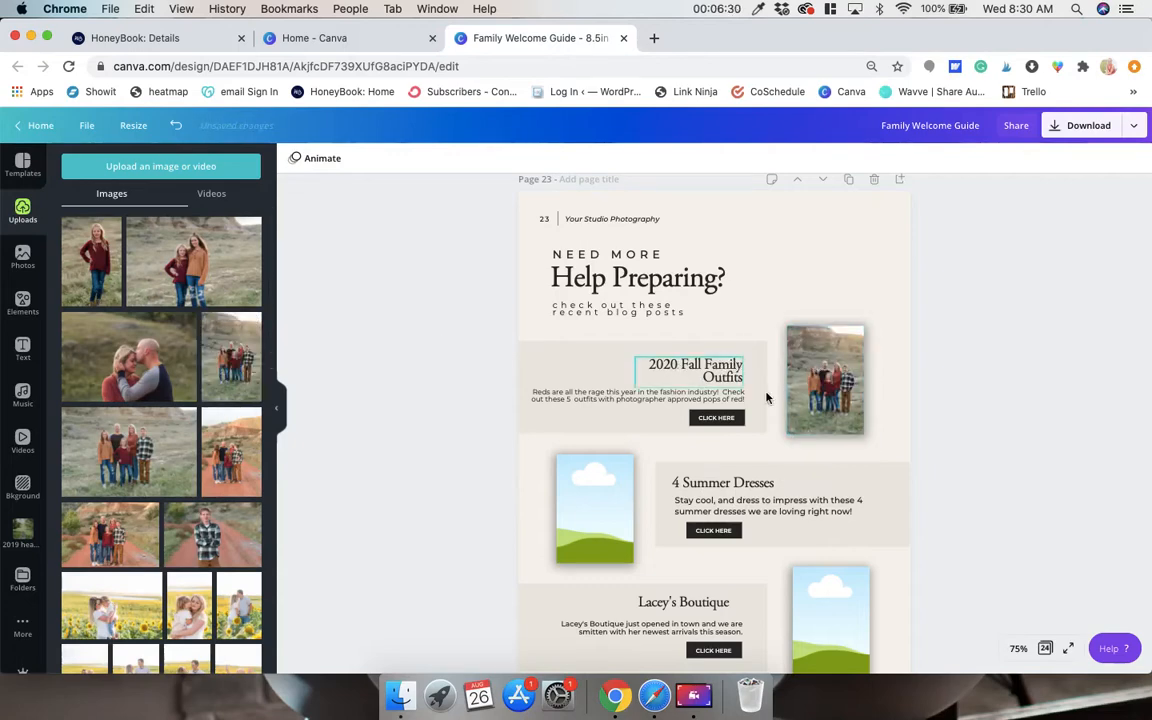
Review the Help Preparing and Thank you pages, and go back to the What to Wear page 16 for remaining placeholders.
scroll(979, 385, down, 3)
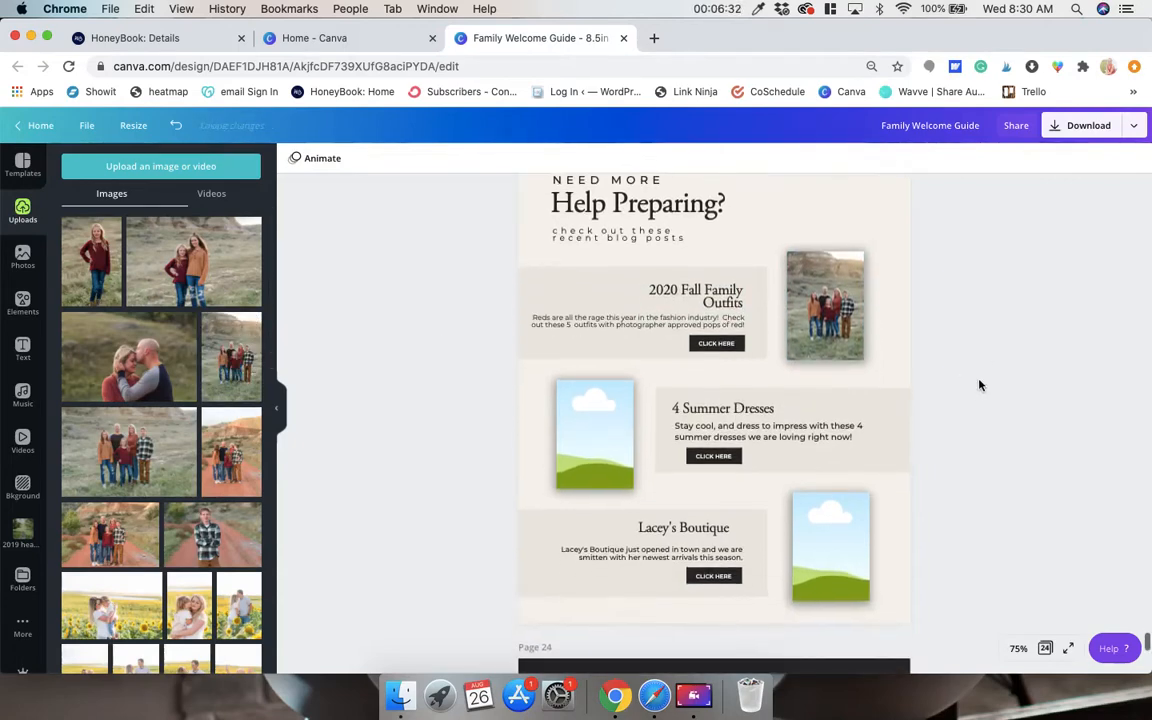
scroll(979, 385, up, 2)
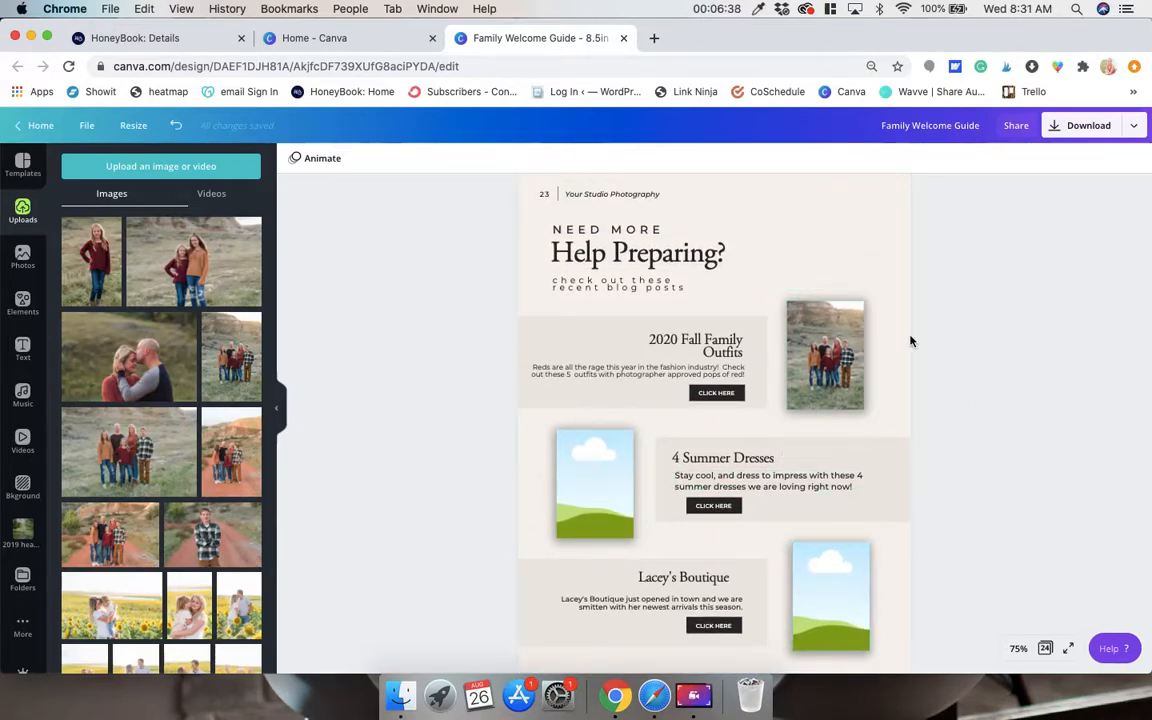
scroll(910, 341, down, 12)
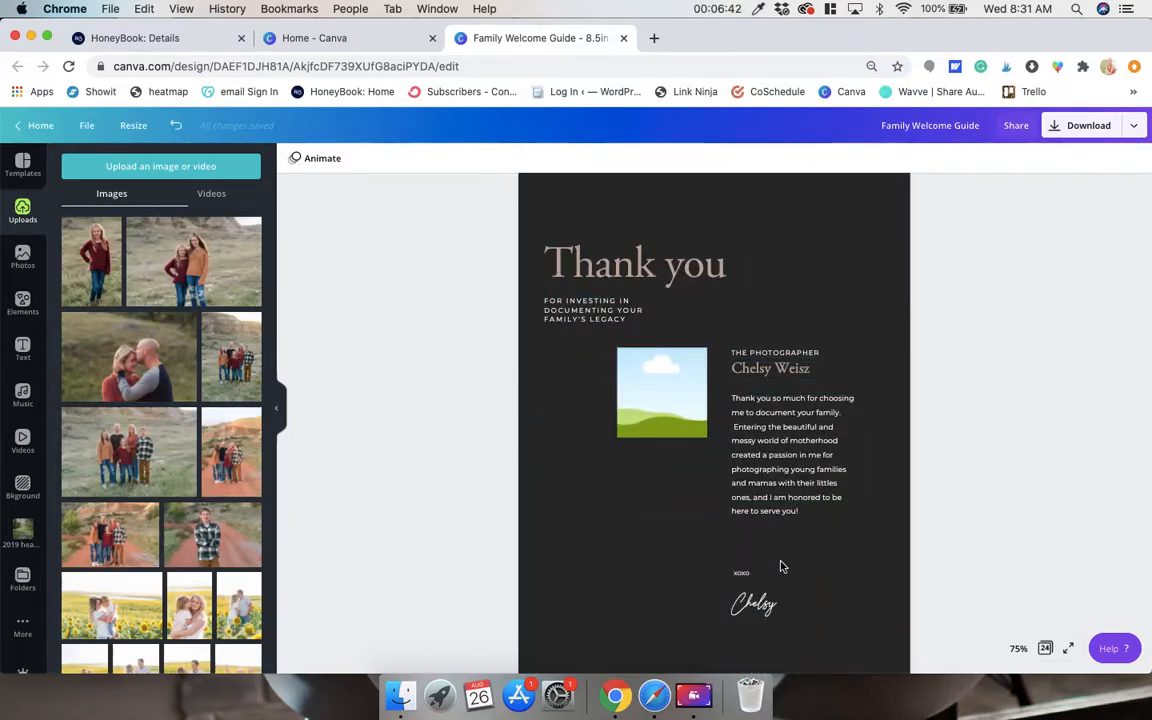
scroll(675, 380, down, 2)
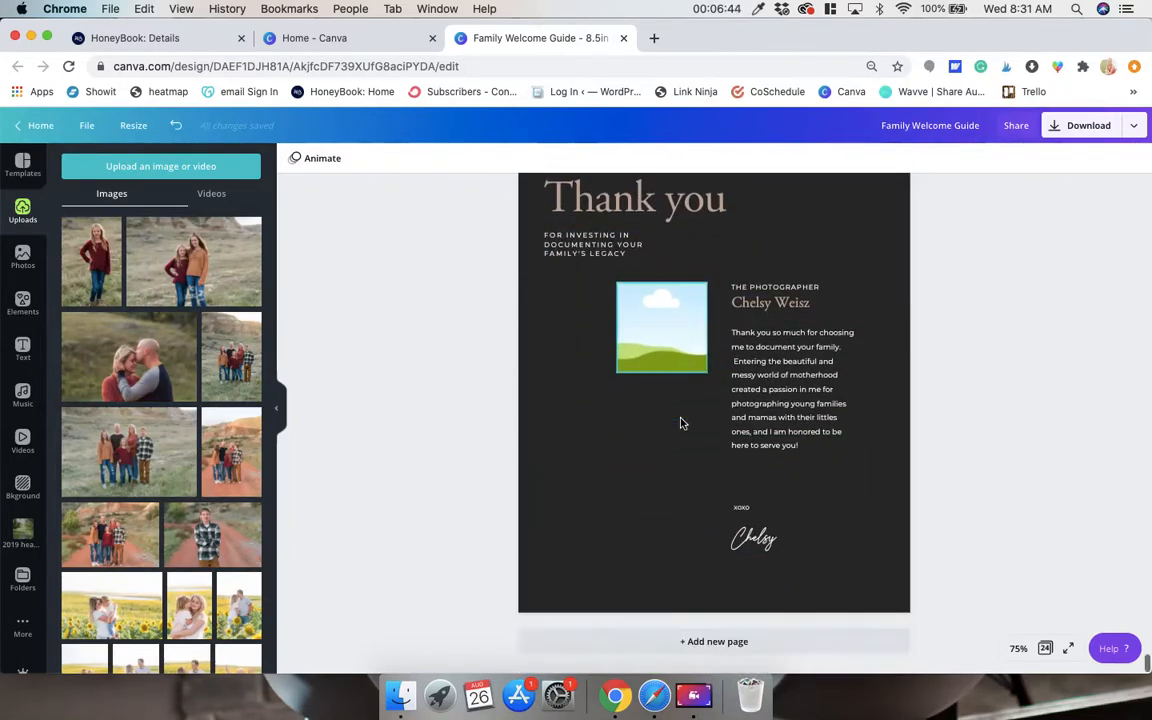
scroll(680, 423, up, 4)
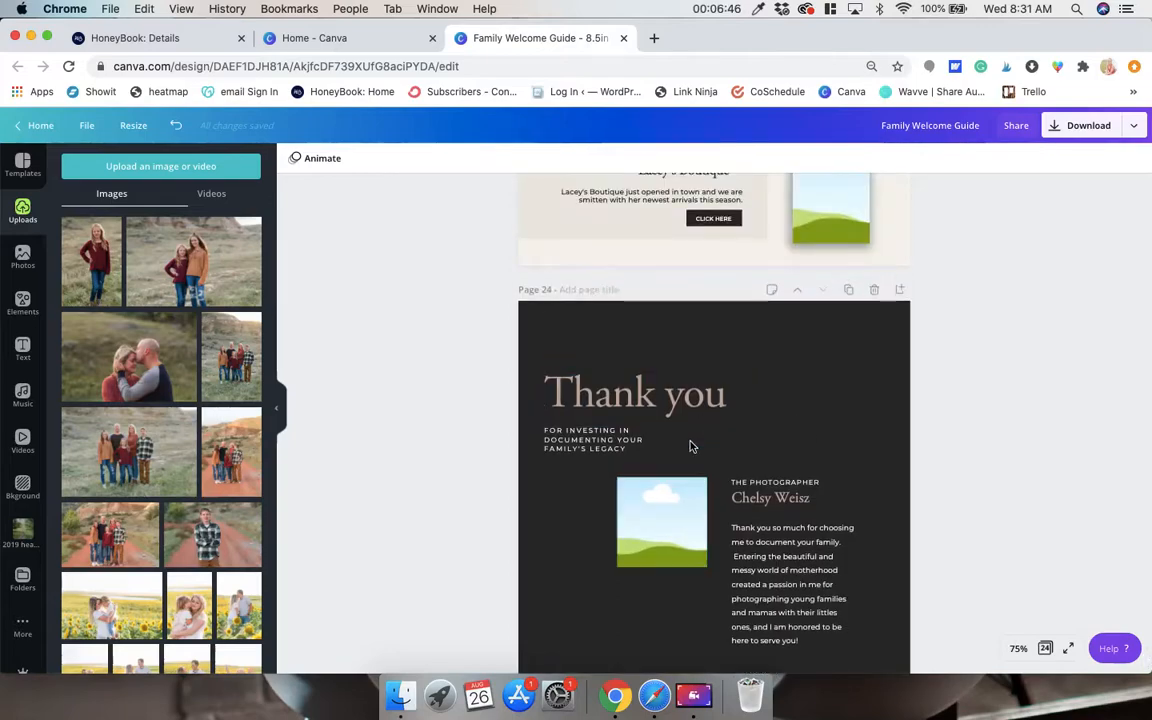
scroll(690, 446, up, 15)
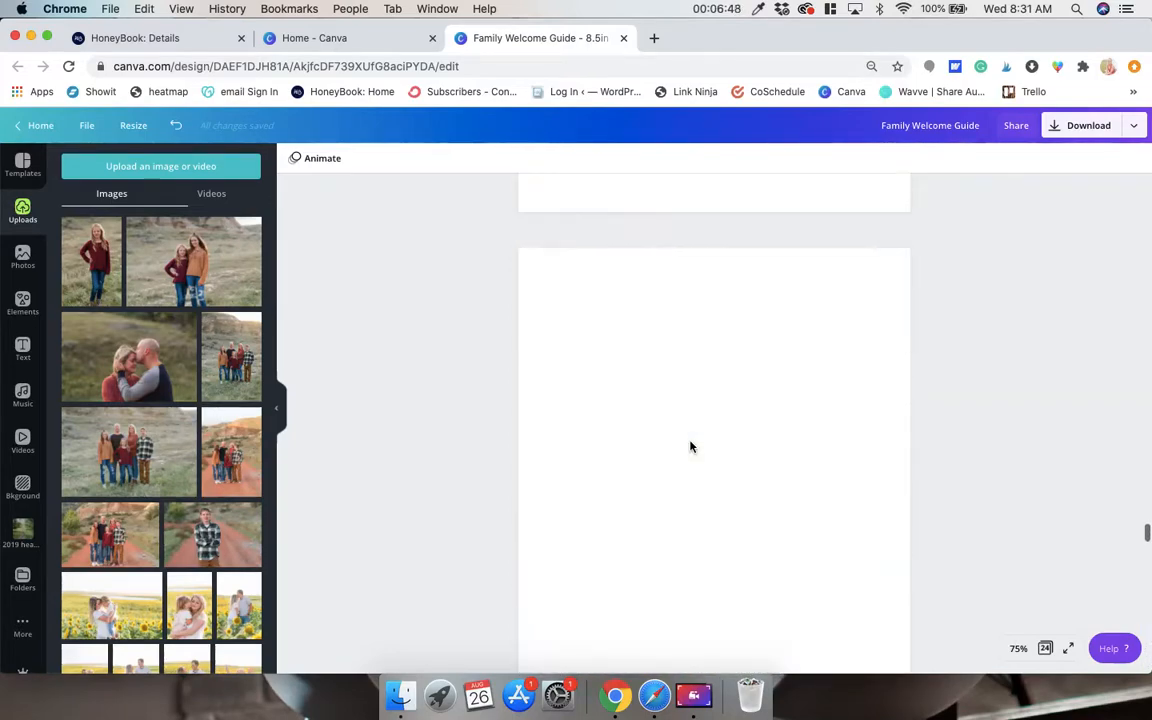
scroll(690, 446, up, 6)
scroll(690, 447, up, 2)
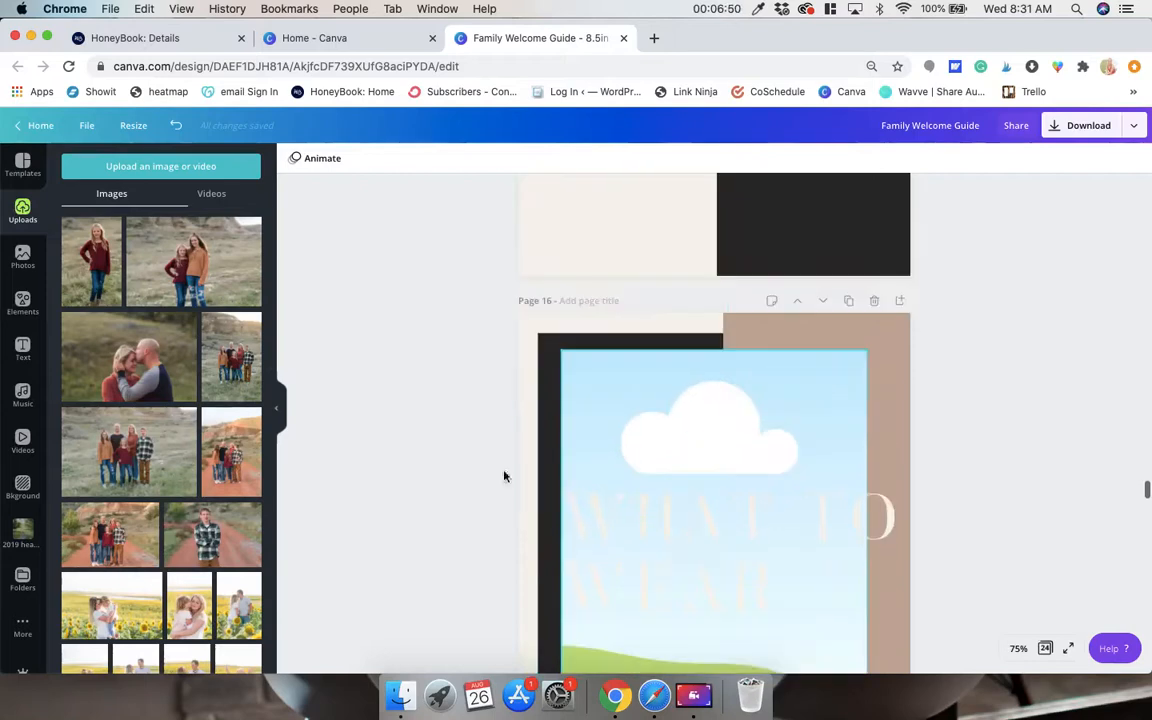
Open the Family Sessions folder and fill the What to Wear photo frame on page 16 with its second family photo among the pines.
scroll(160, 450, down, 5)
scroll(165, 453, down, 2)
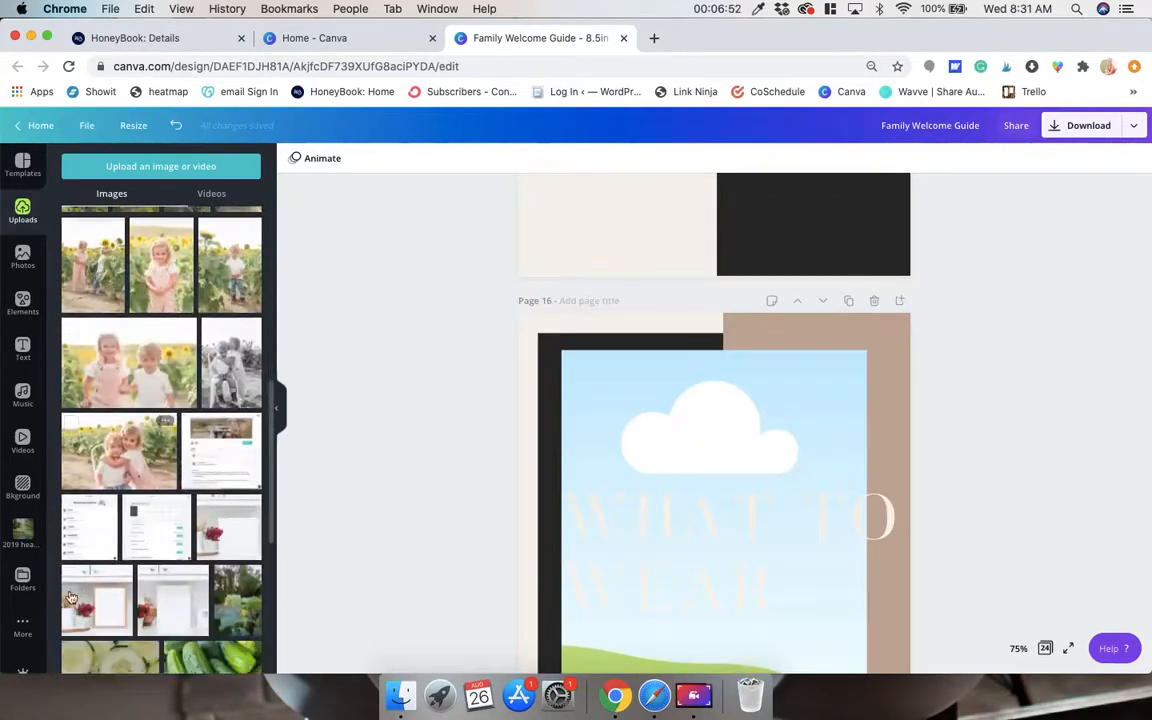
click(22, 580)
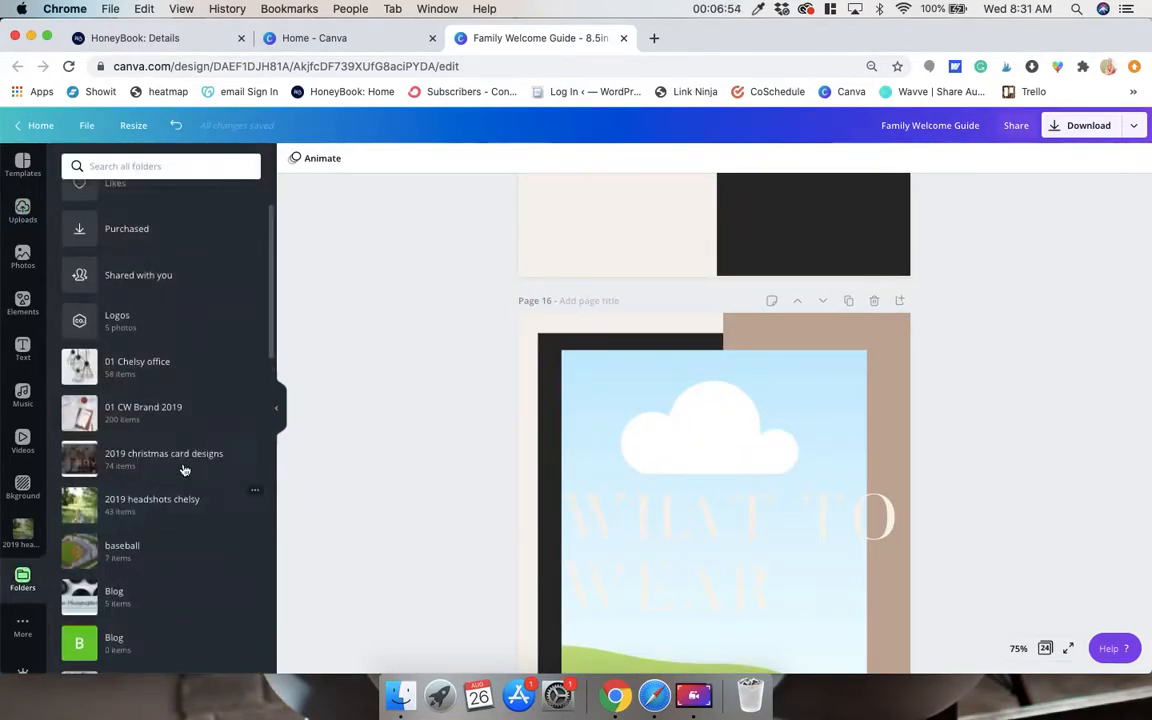
scroll(183, 470, down, 10)
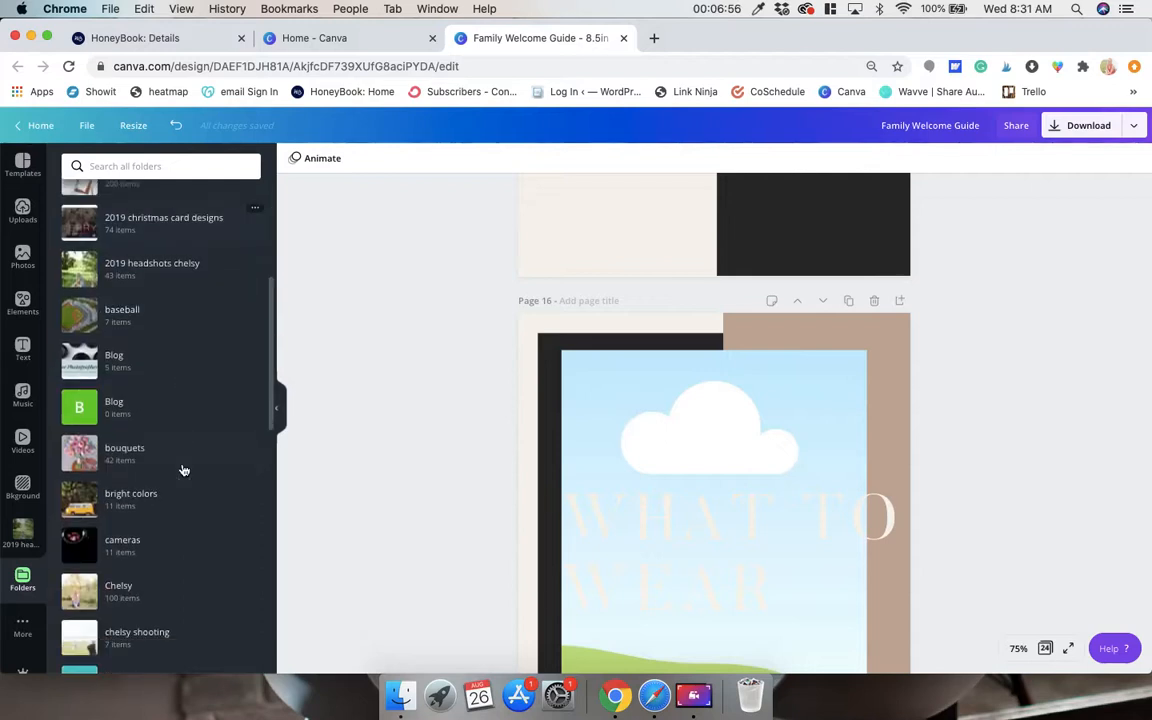
scroll(183, 470, down, 5)
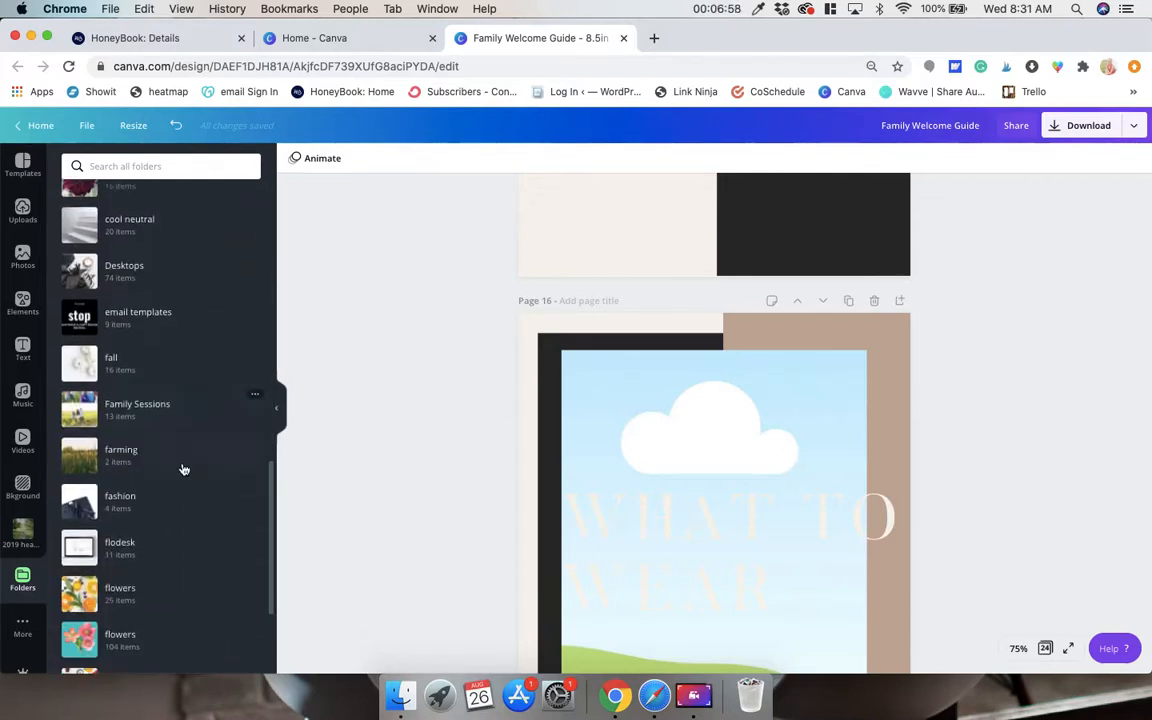
click(181, 407)
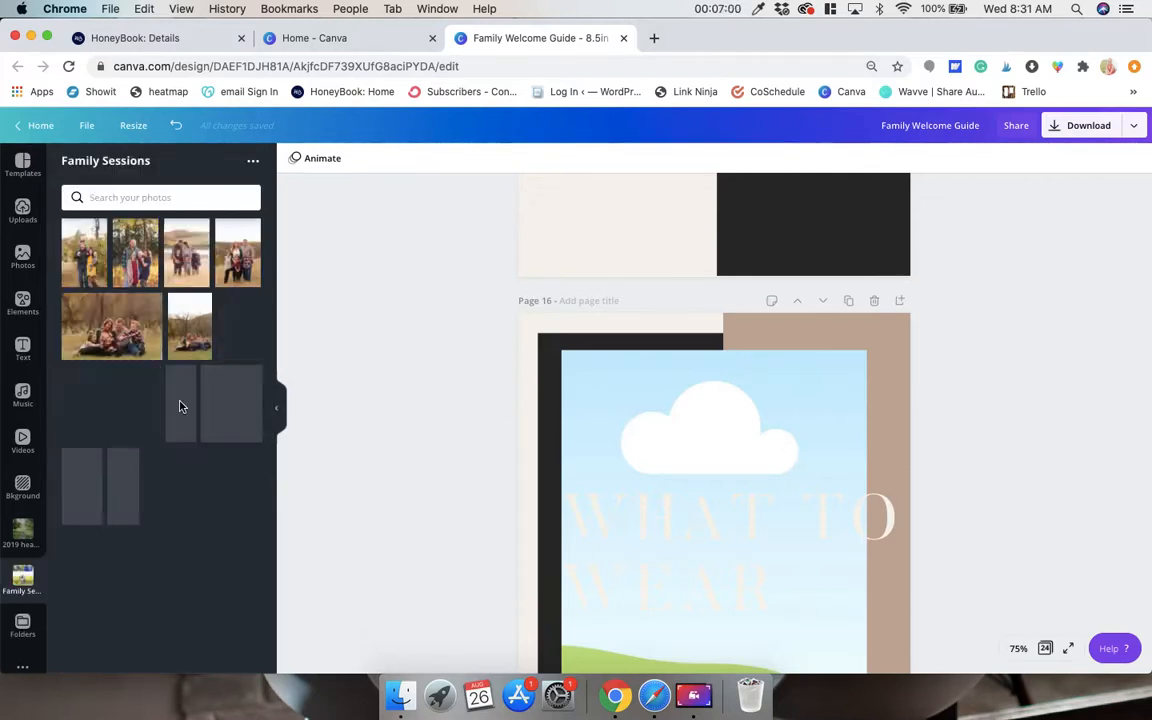
drag(140, 258, 657, 403)
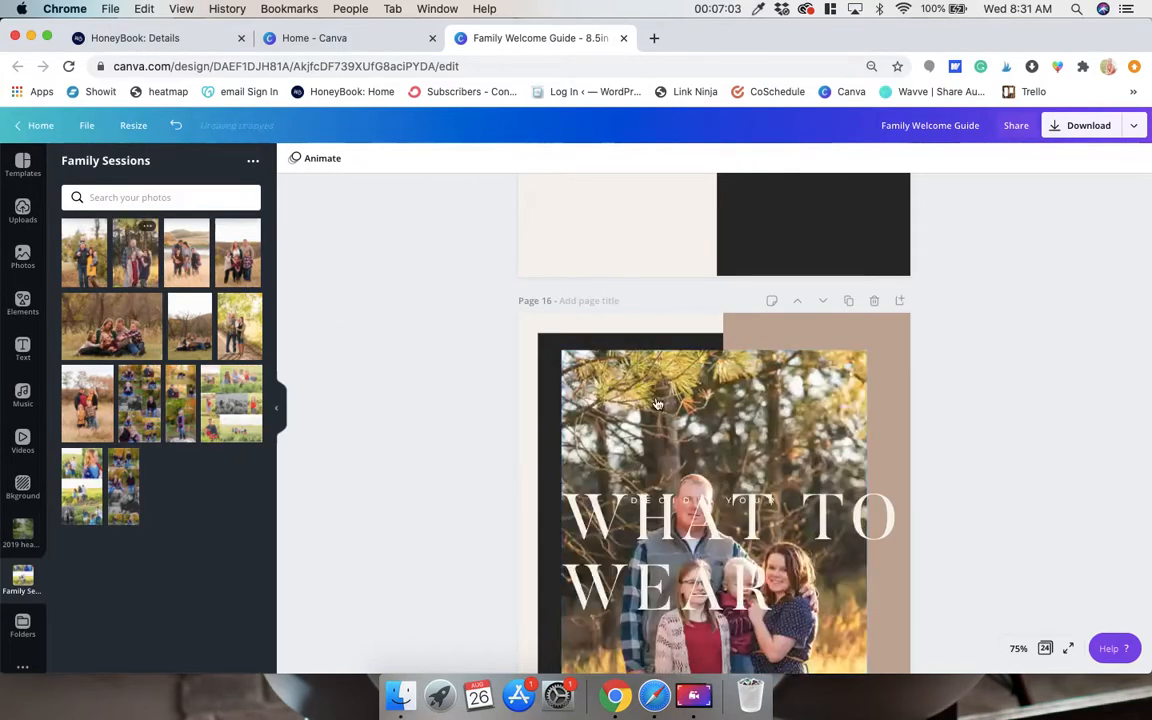
Delete the small Decide Your text on page 16 and shift the What to Wear heading lower over the photo.
drag(727, 517, 728, 557)
click(733, 503)
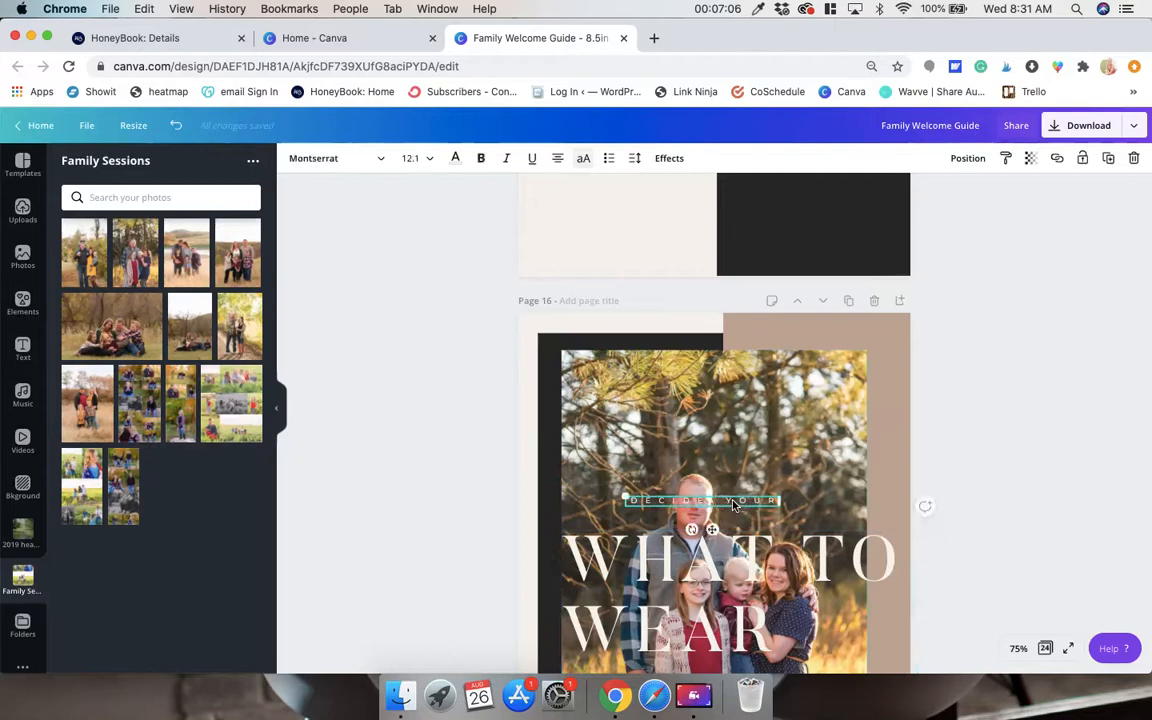
key(Delete)
scroll(733, 503, down, 2)
drag(730, 505, 735, 527)
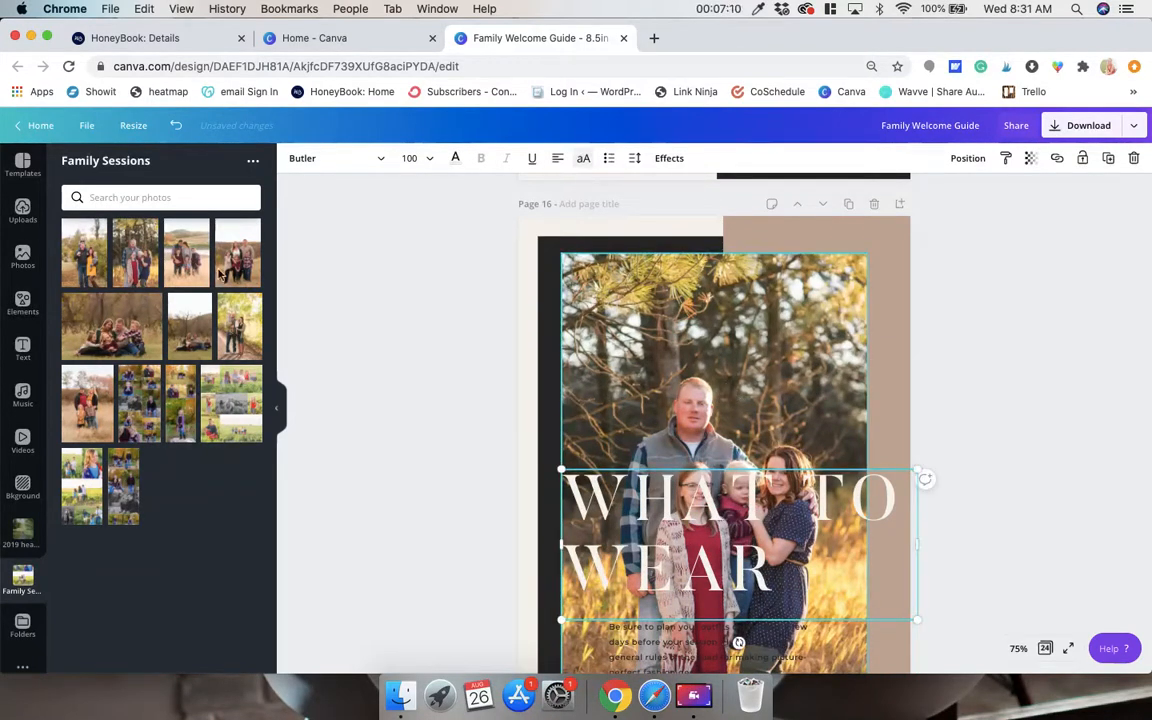
Replace the page 16 photo with the family of four in the tall grass, and move the What to Wear heading above their faces.
drag(100, 397, 612, 316)
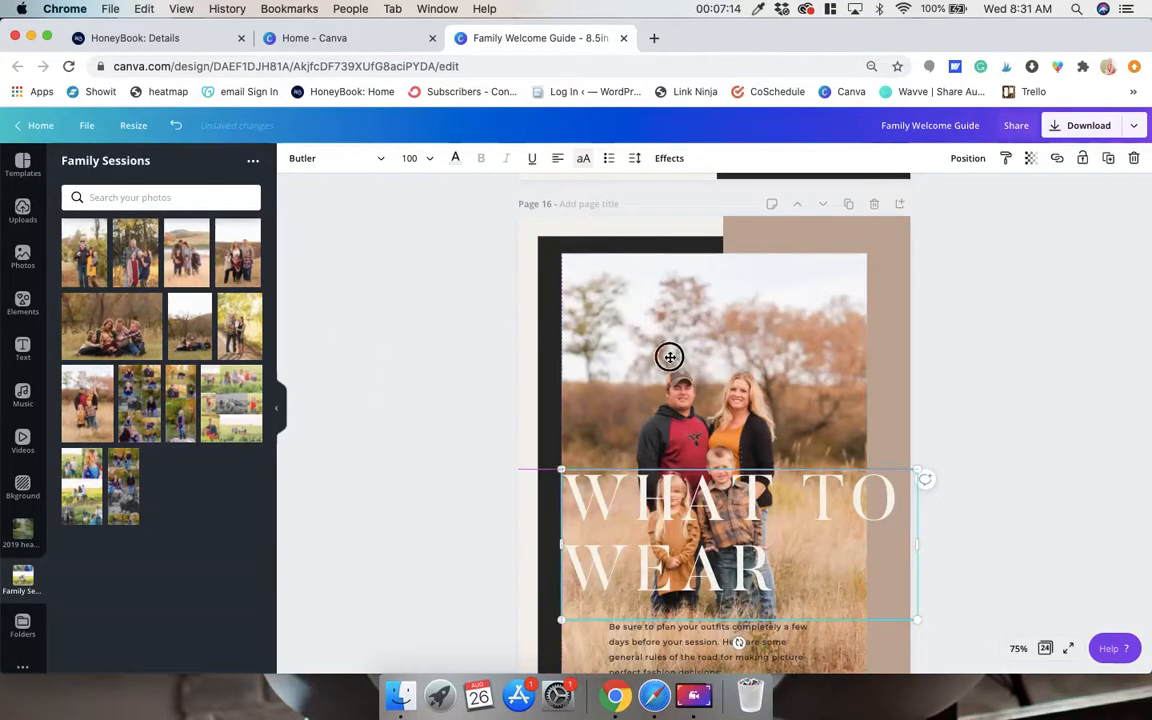
drag(669, 485, 664, 284)
Set the transparency of the What to Wear page's family photo to 69.
click(759, 445)
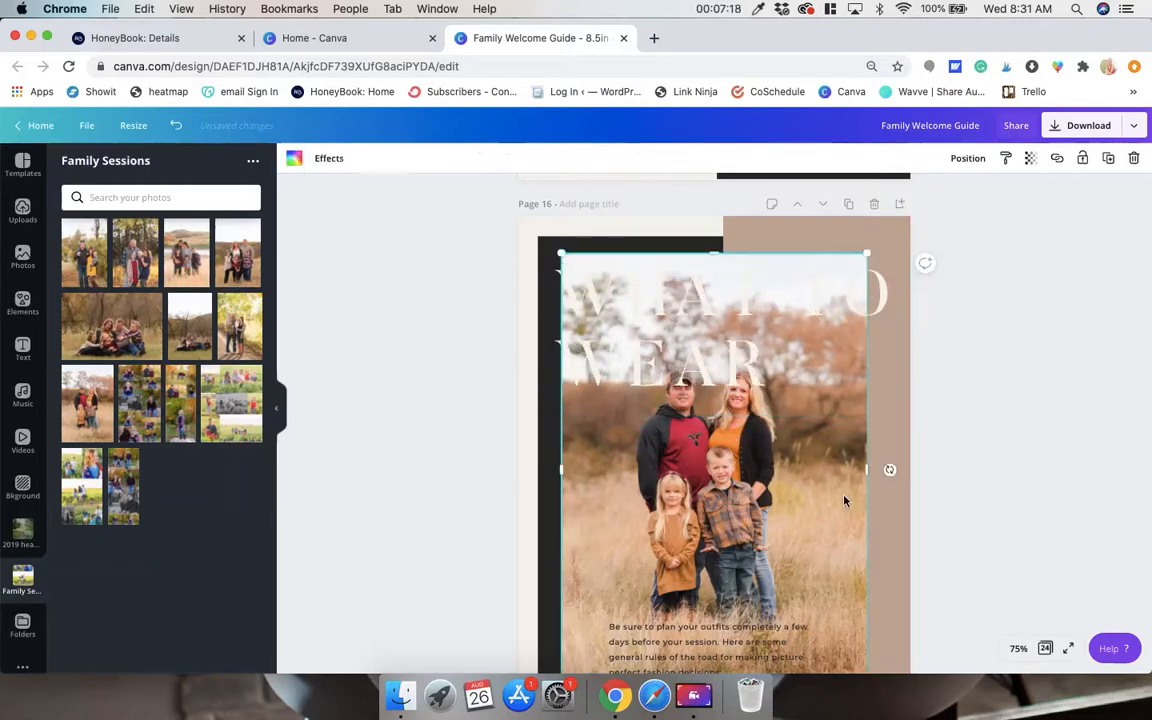
click(1028, 168)
mouse_move(986, 191)
mouse_down()
mouse_move(956, 193)
mouse_move(969, 198)
mouse_up()
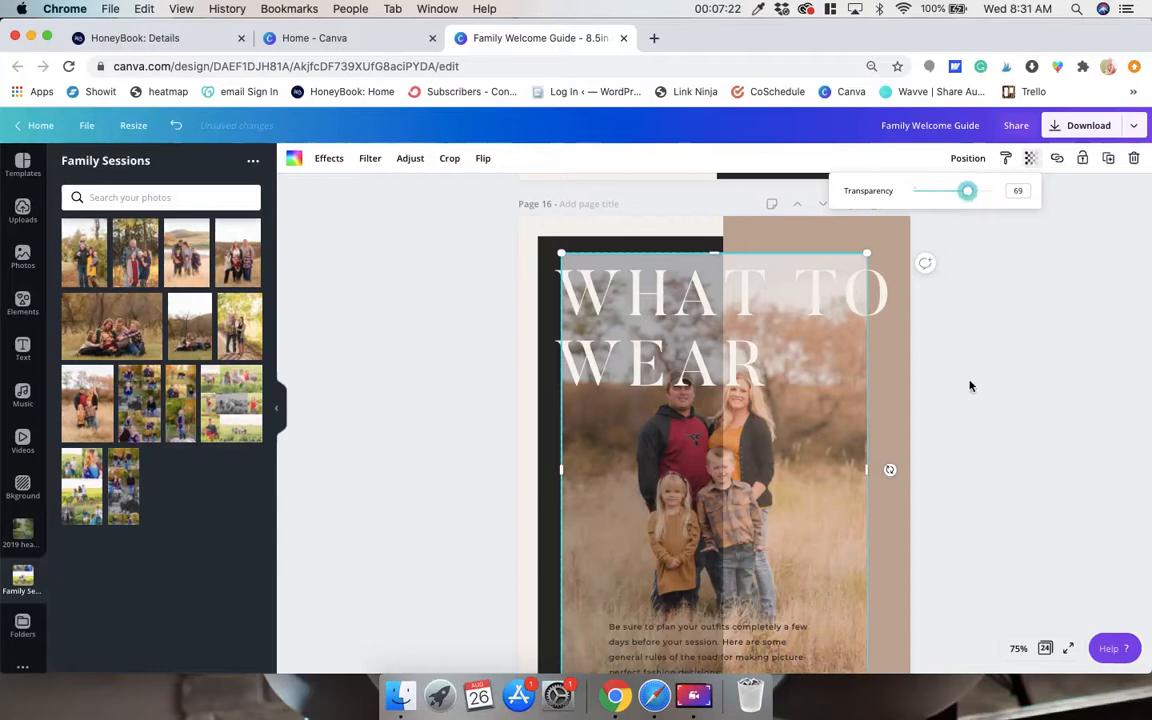
Try to recolor the What to Wear photo frame black with reduced transparency, and undo the change.
click(293, 158)
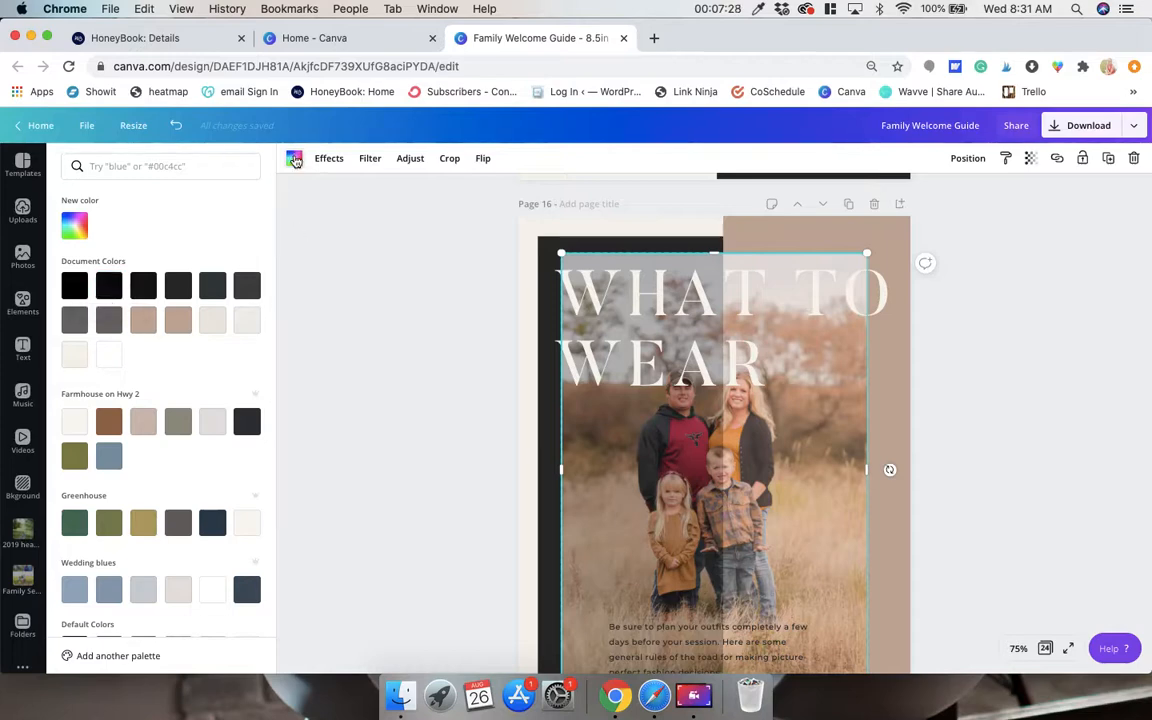
click(76, 288)
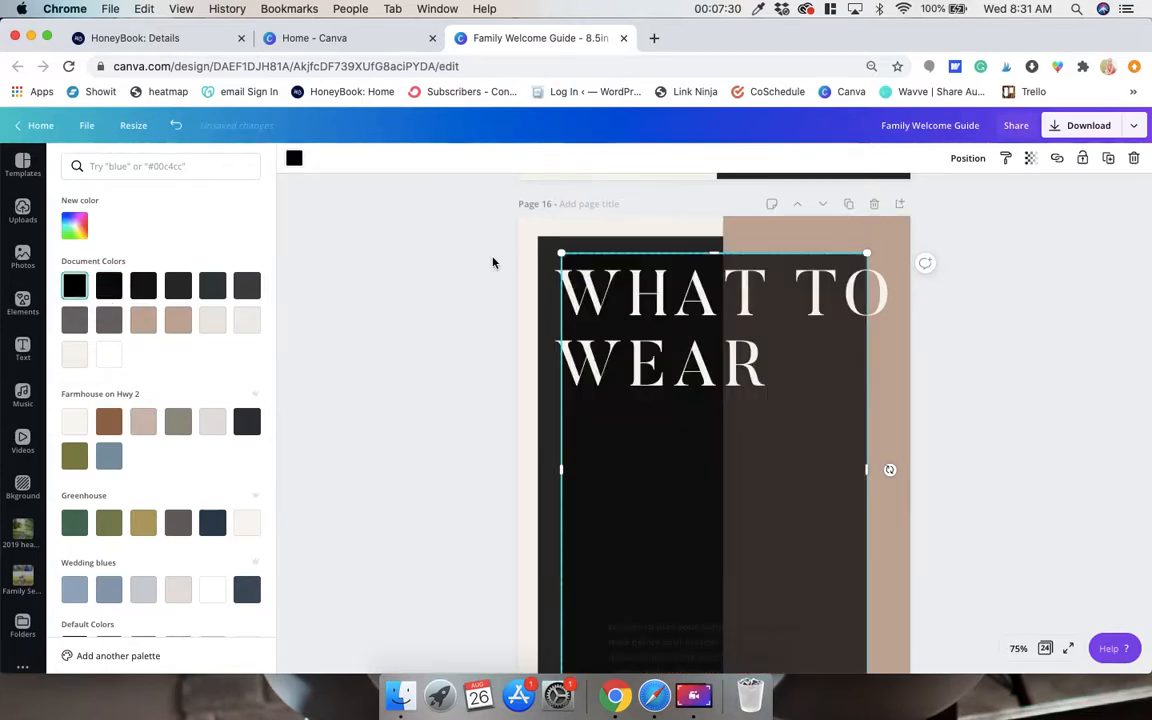
click(1030, 158)
drag(1000, 191, 964, 204)
click(350, 252)
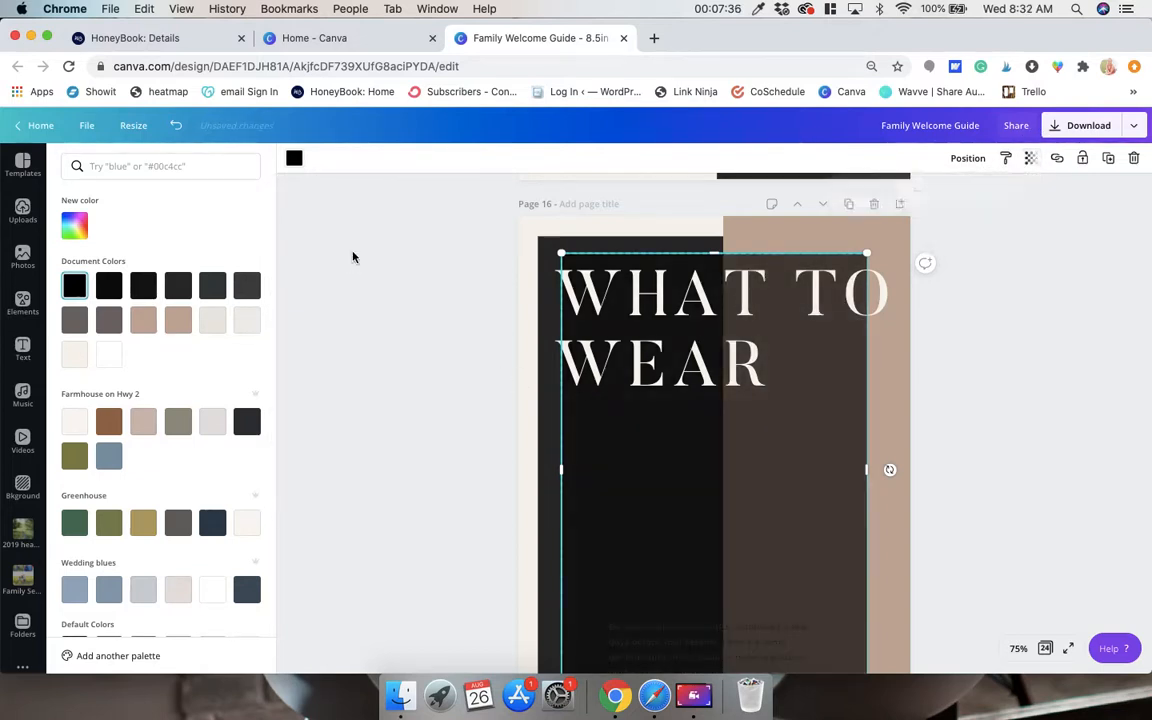
click(178, 398)
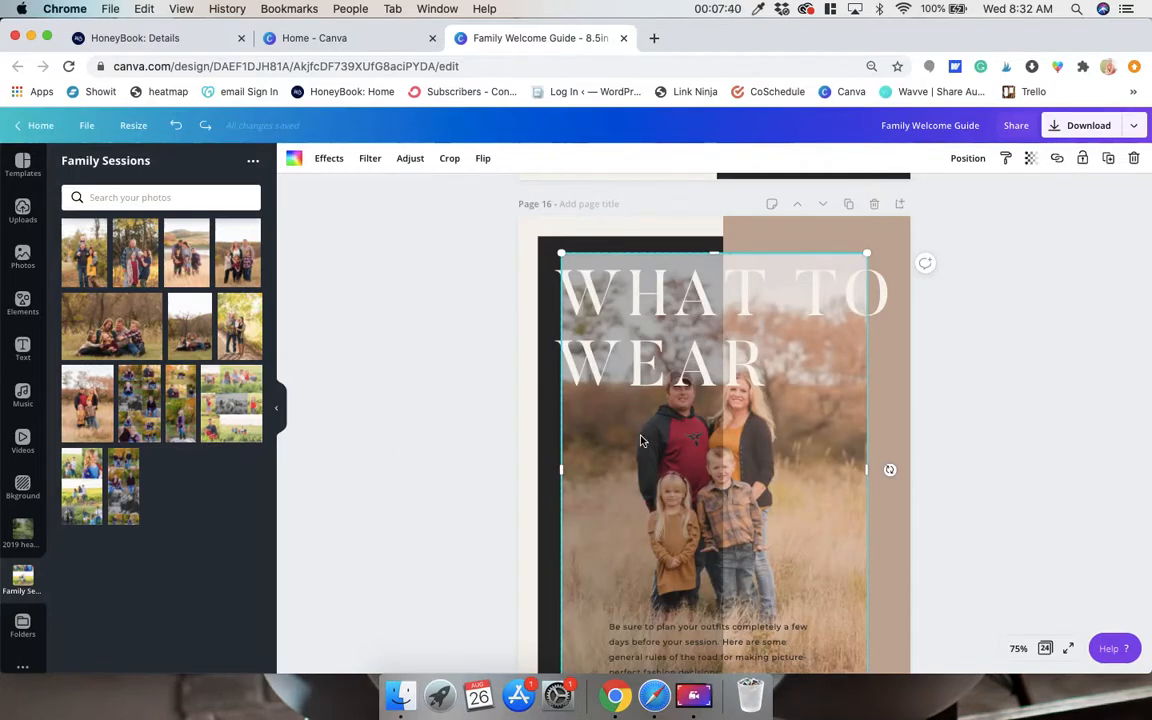
Add a square shape to page 16 and place it over the family in the What to Wear photo.
scroll(642, 440, down, 2)
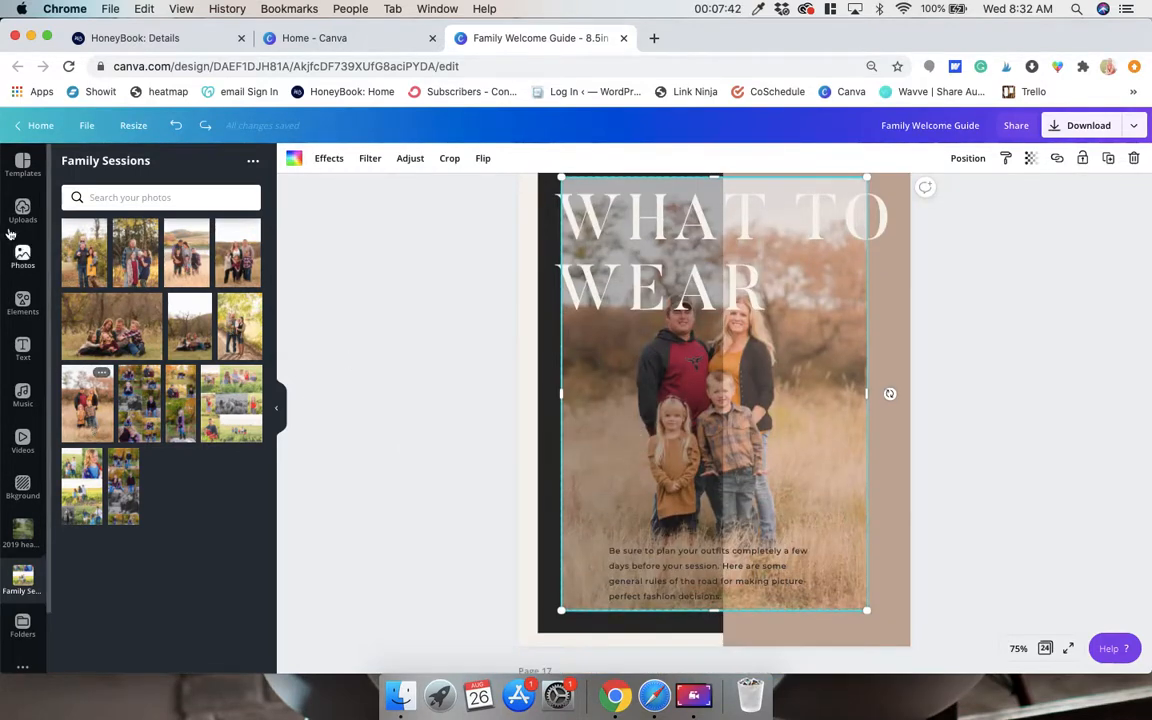
click(23, 302)
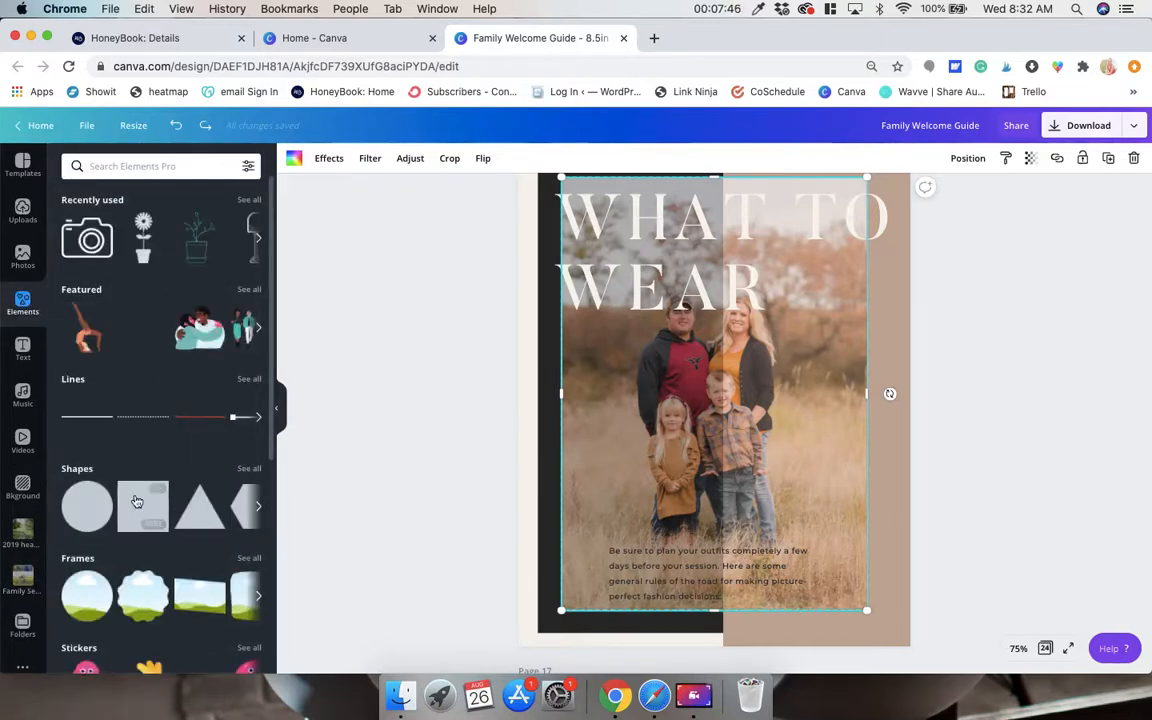
click(137, 501)
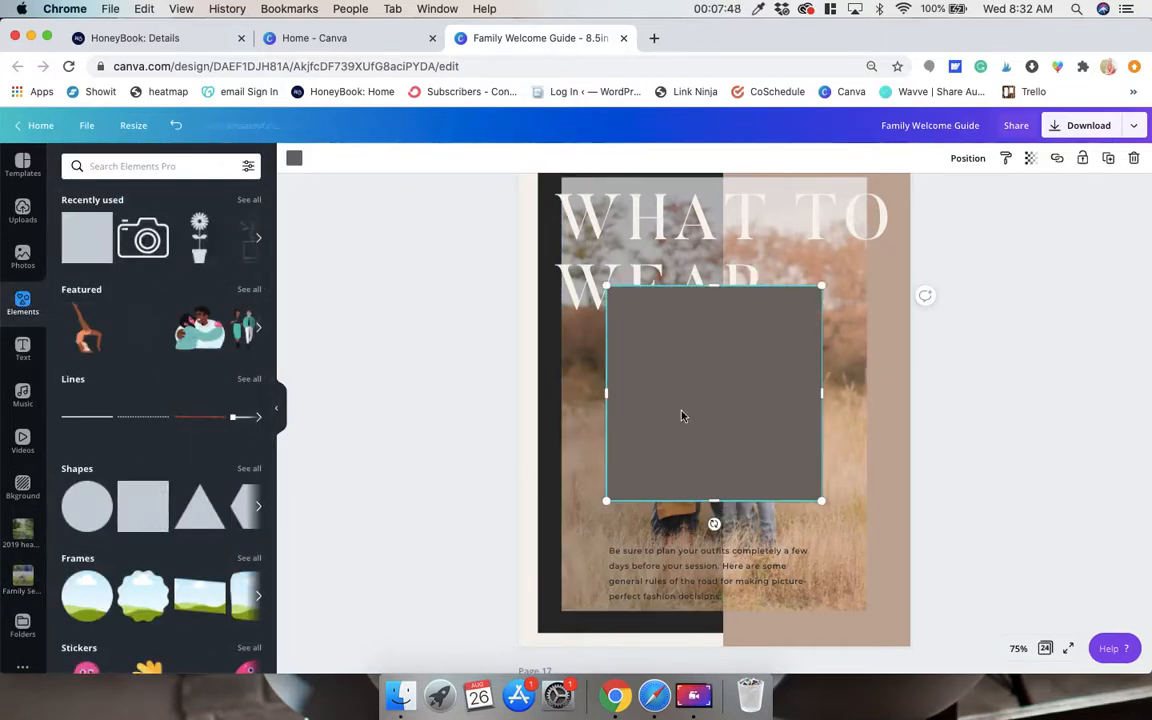
drag(682, 416, 716, 407)
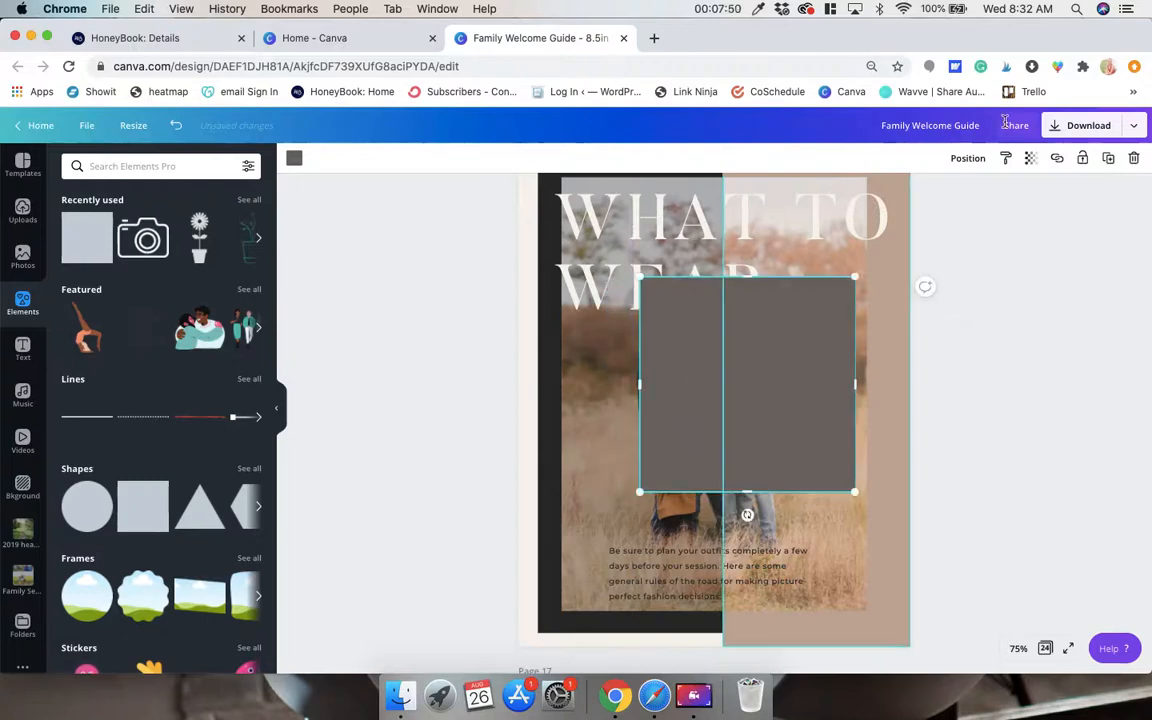
Send the square on page 16 behind the family photo and stretch it to cover the photo's full area.
click(969, 160)
click(933, 196)
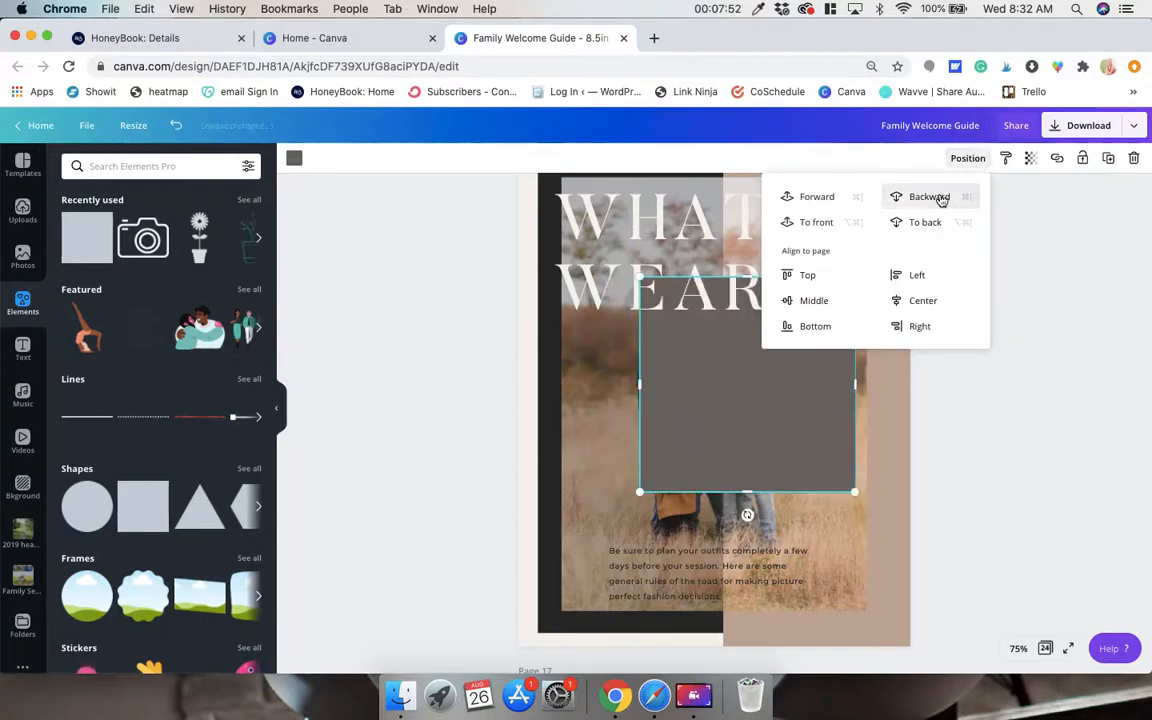
click(938, 197)
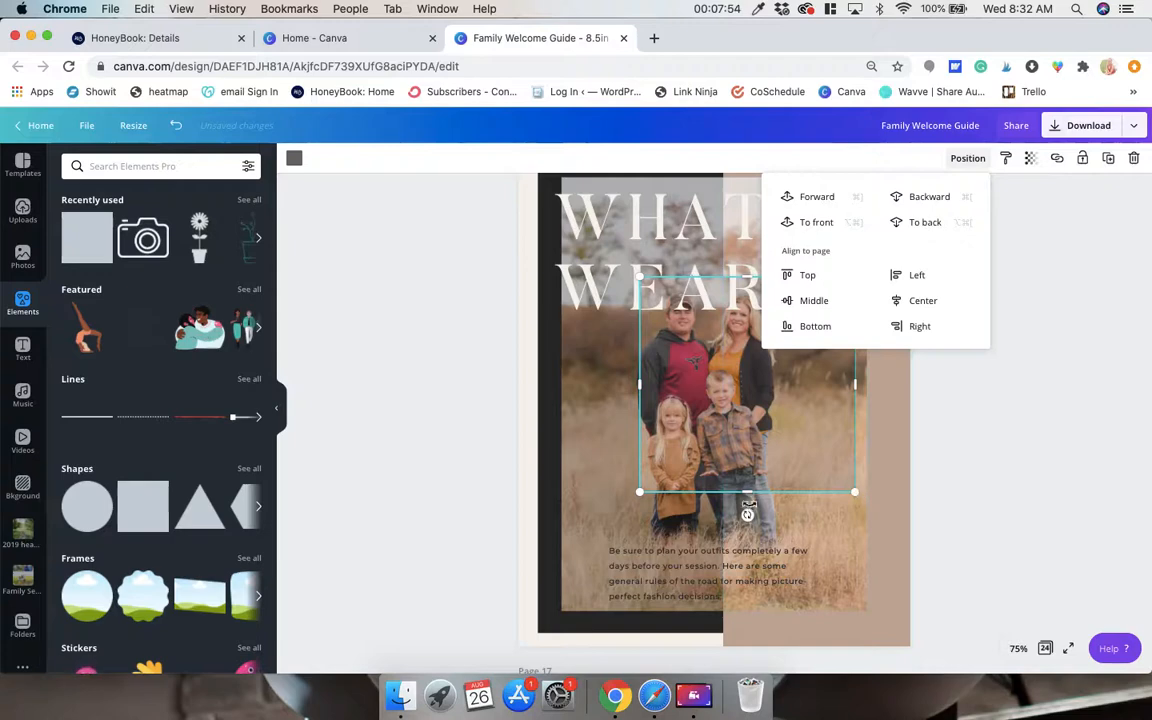
drag(747, 510, 753, 607)
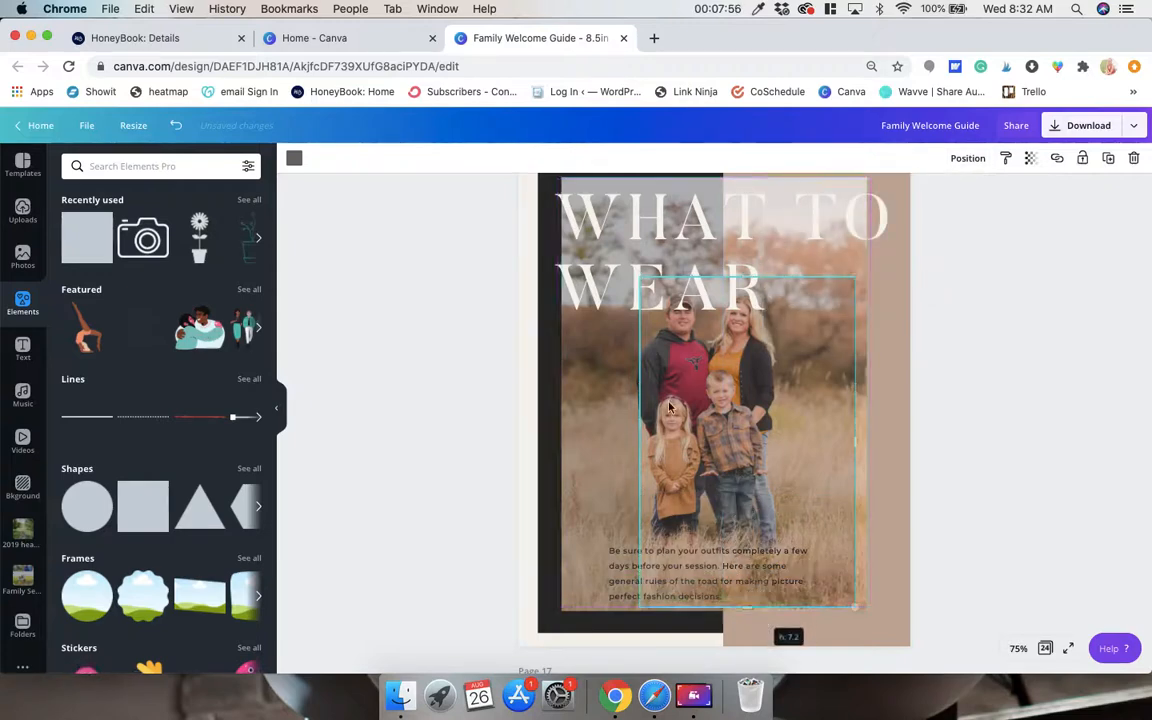
drag(641, 442, 563, 454)
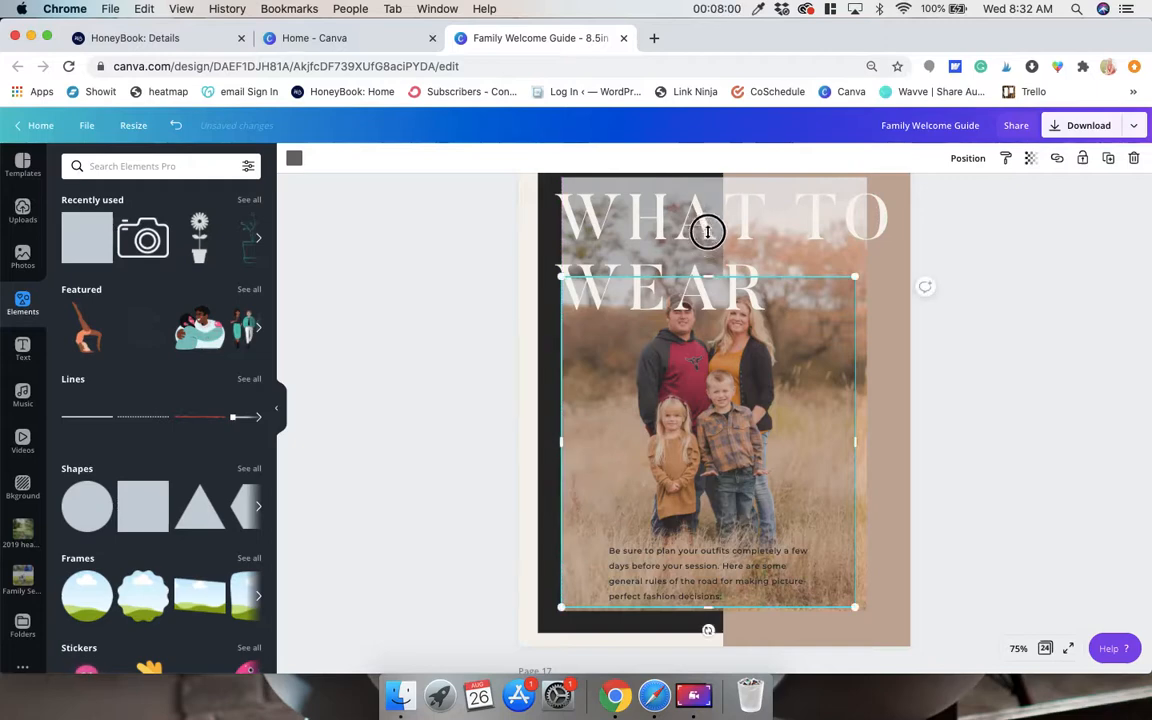
drag(707, 231, 710, 177)
drag(852, 392, 866, 390)
Recolor the square behind the What to Wear photo black, and shift the heading slightly right and upward.
click(294, 160)
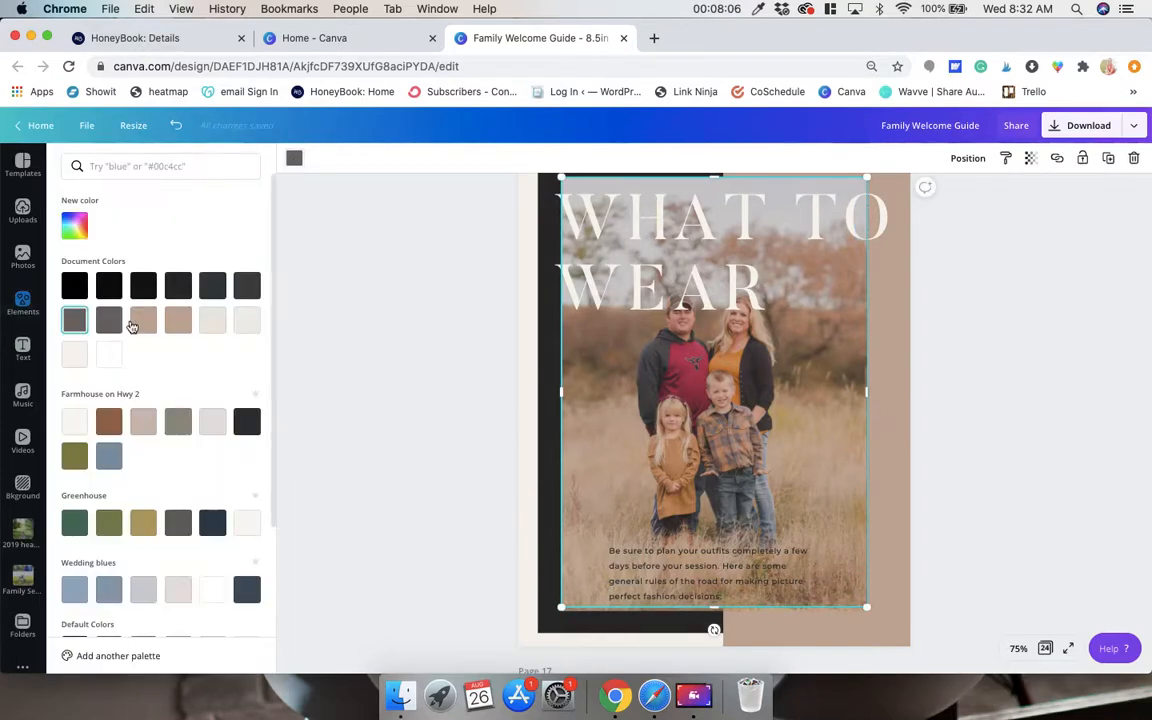
click(73, 288)
click(351, 352)
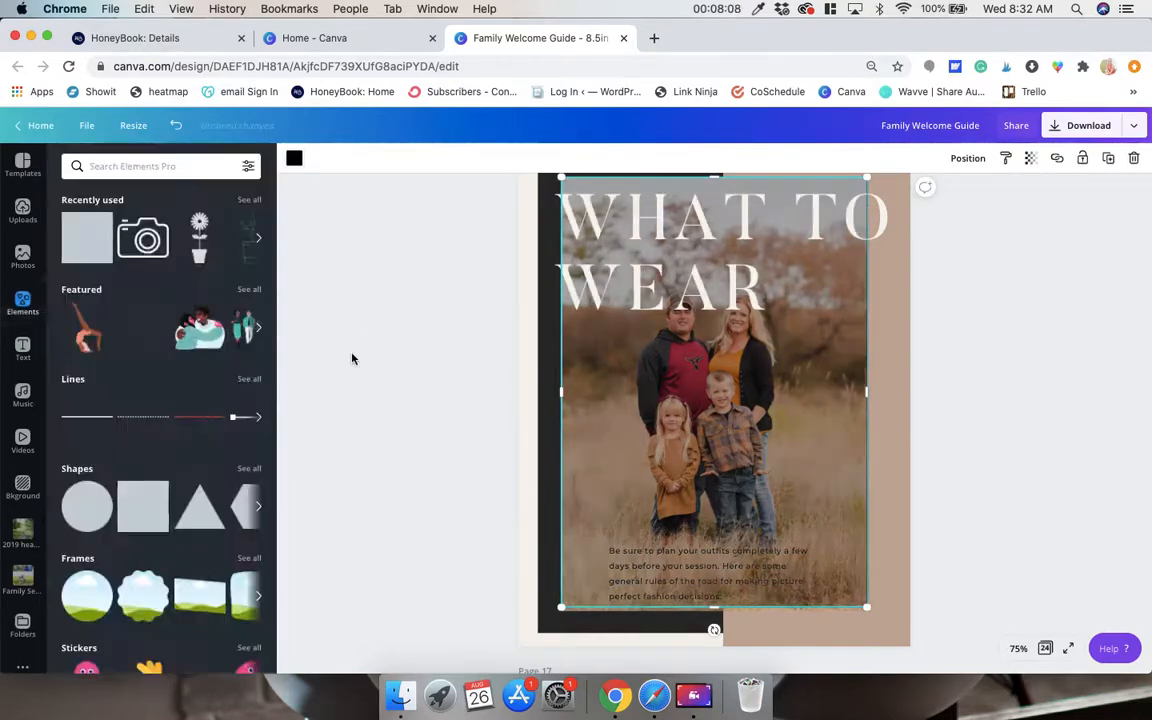
scroll(396, 408, up, 1)
drag(670, 290, 680, 279)
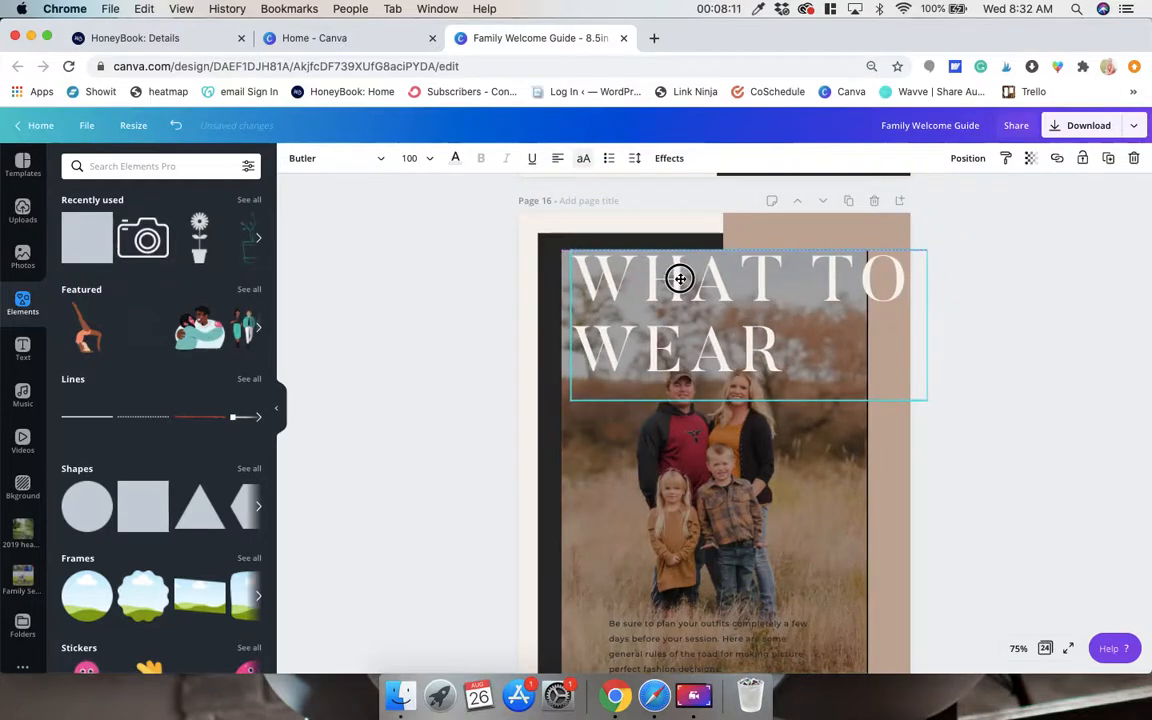
Lock the dark and beige background panels on page 16 in place.
click(868, 487)
click(865, 483)
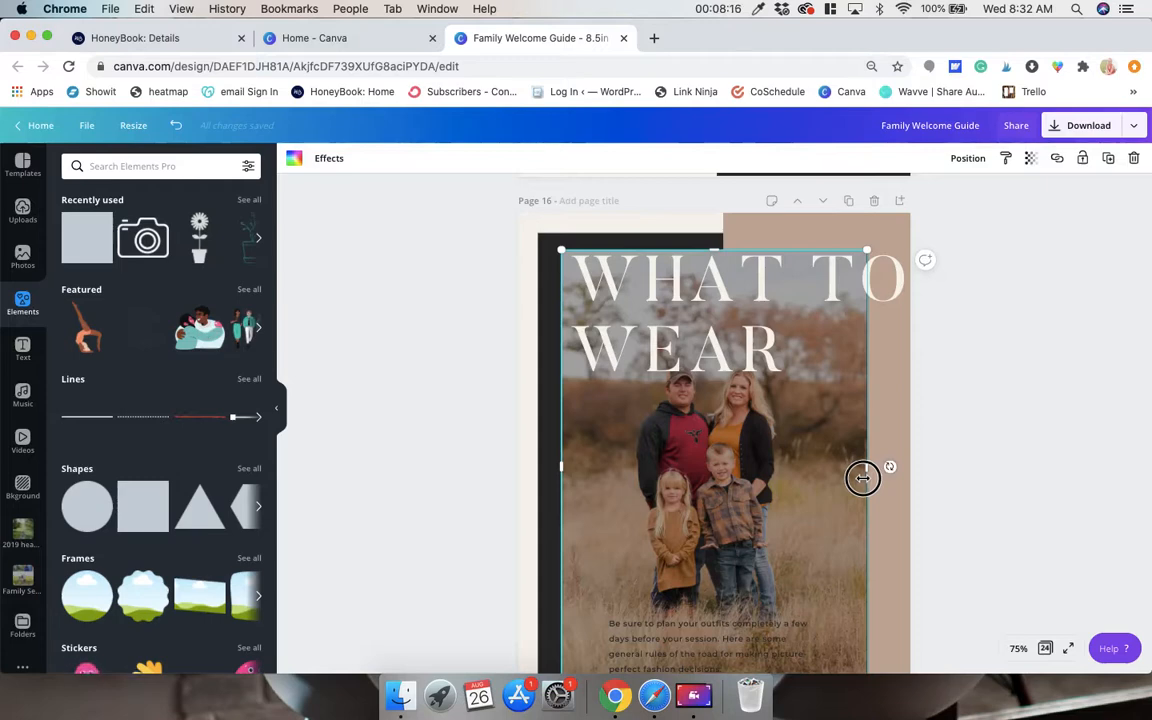
click(538, 461)
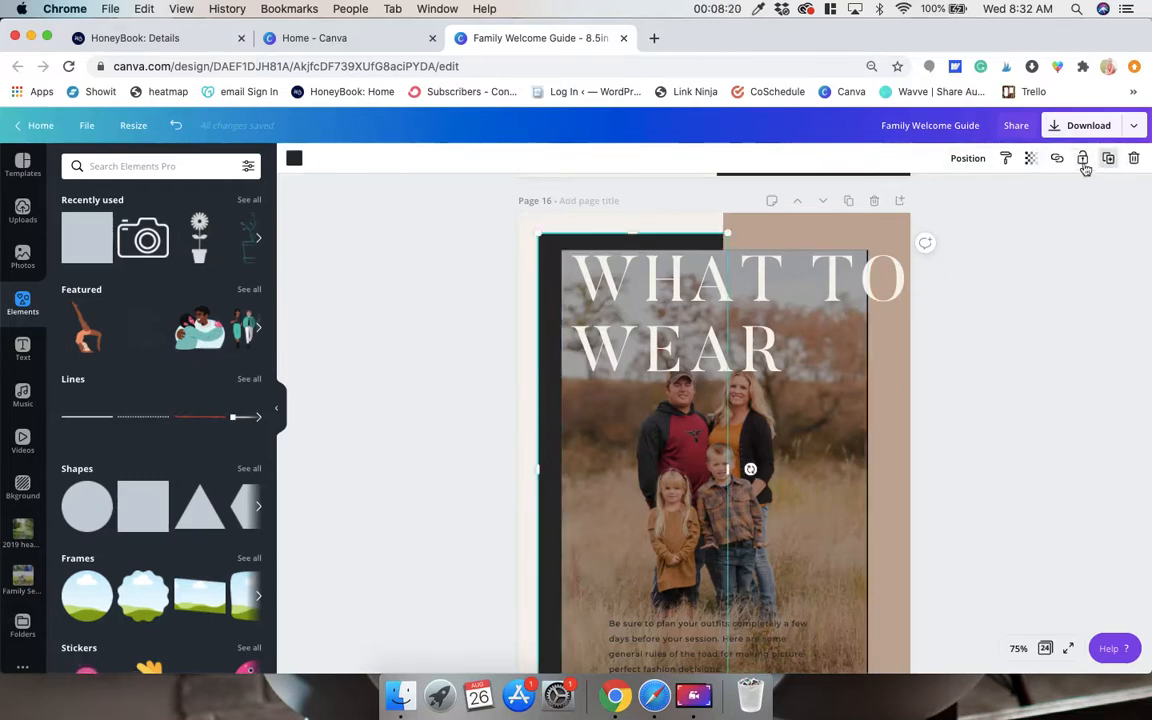
click(895, 377)
click(900, 458)
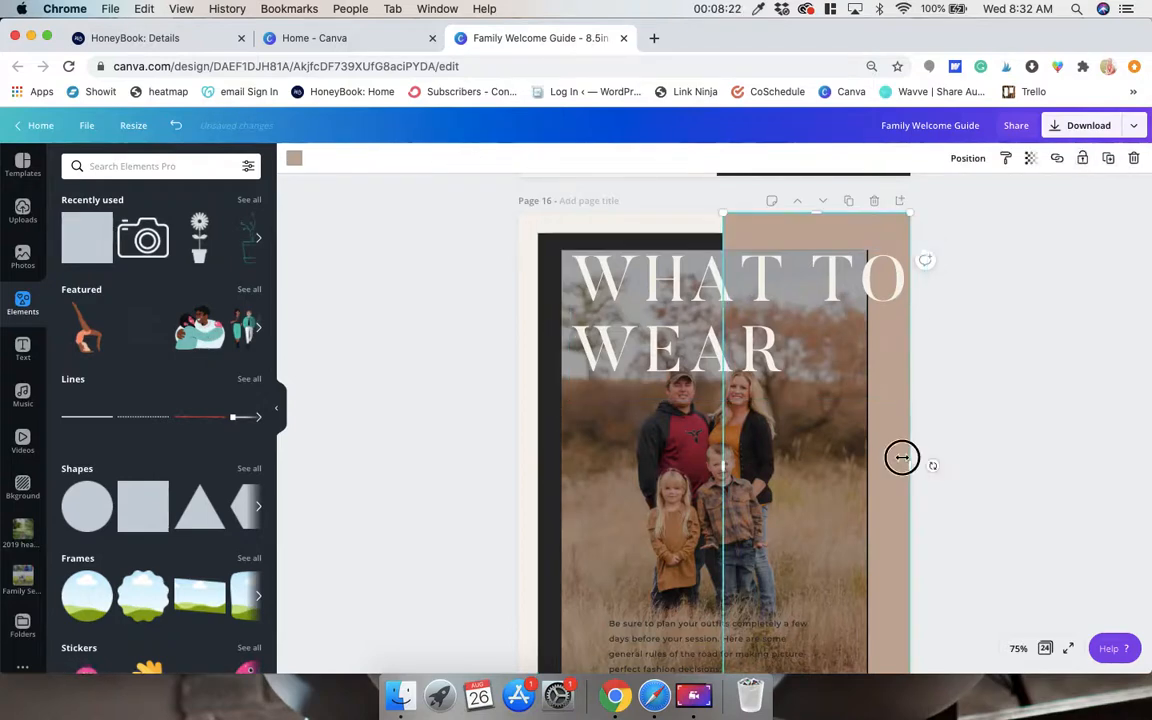
click(1084, 160)
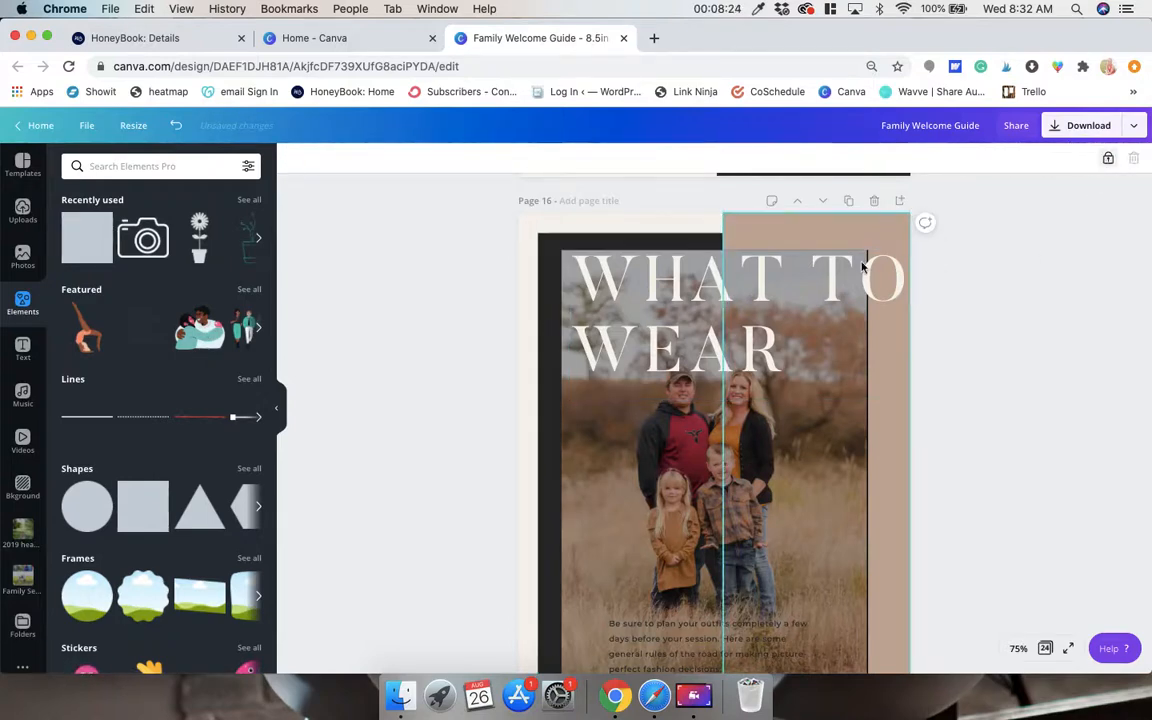
Select the family photo and the black square behind it together, and align them to each other's middle.
click(496, 458)
click(571, 455)
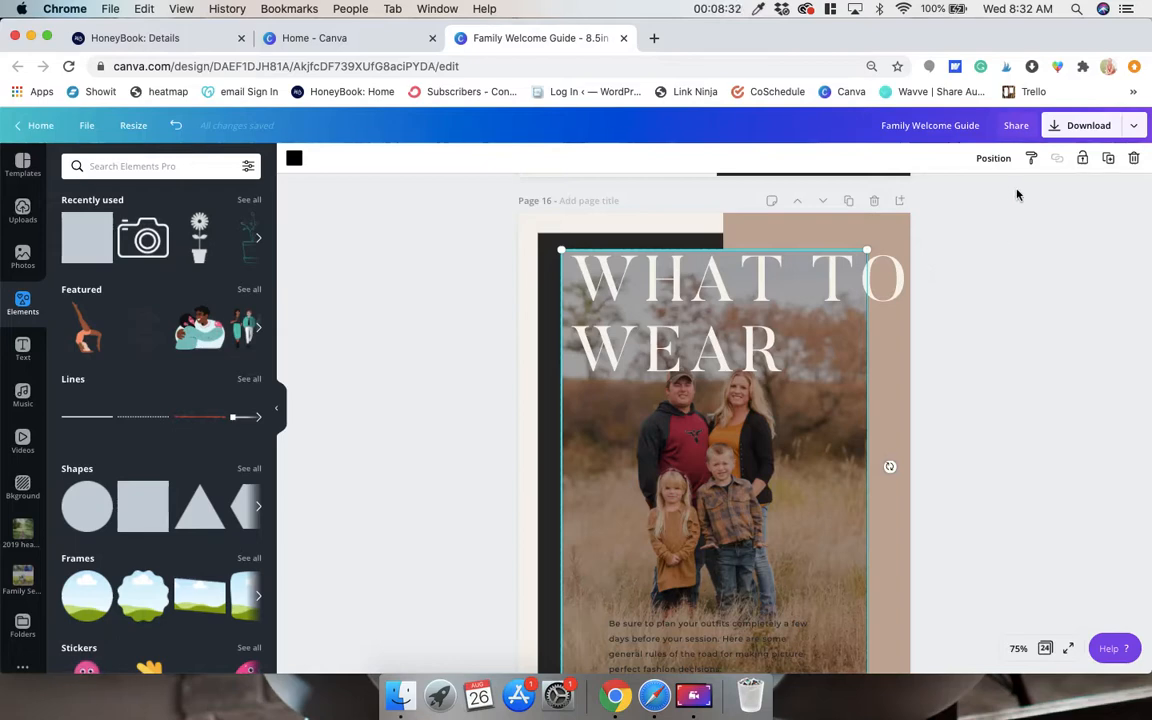
click(1003, 159)
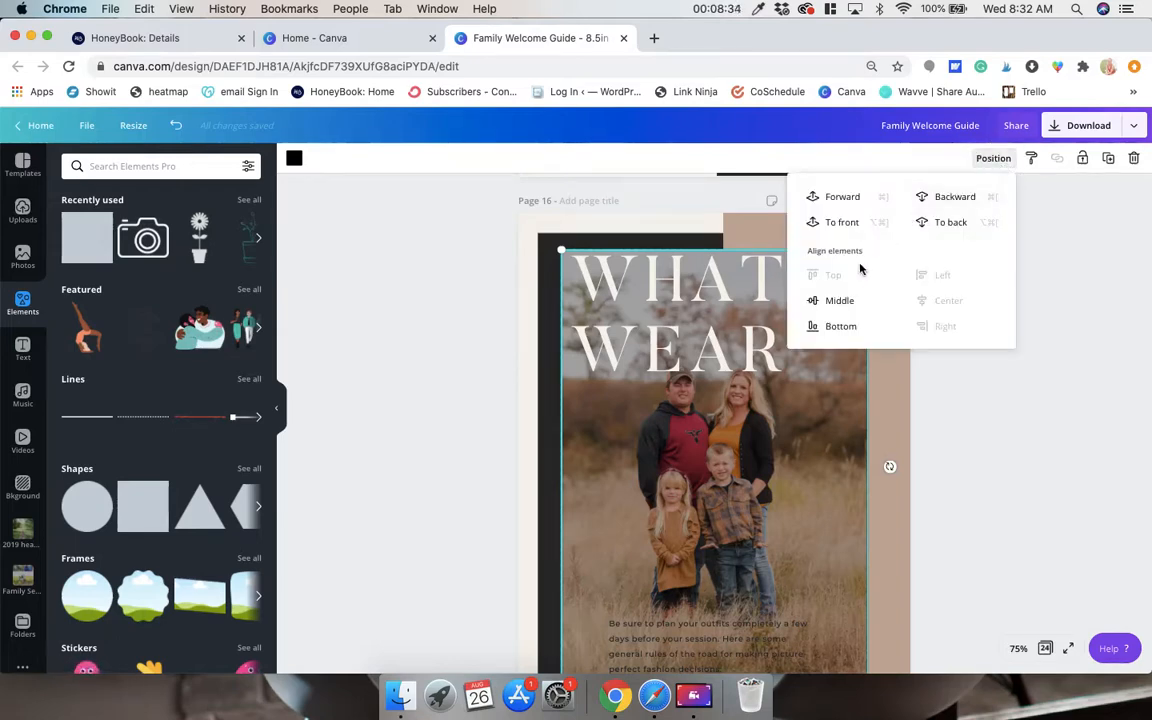
click(846, 299)
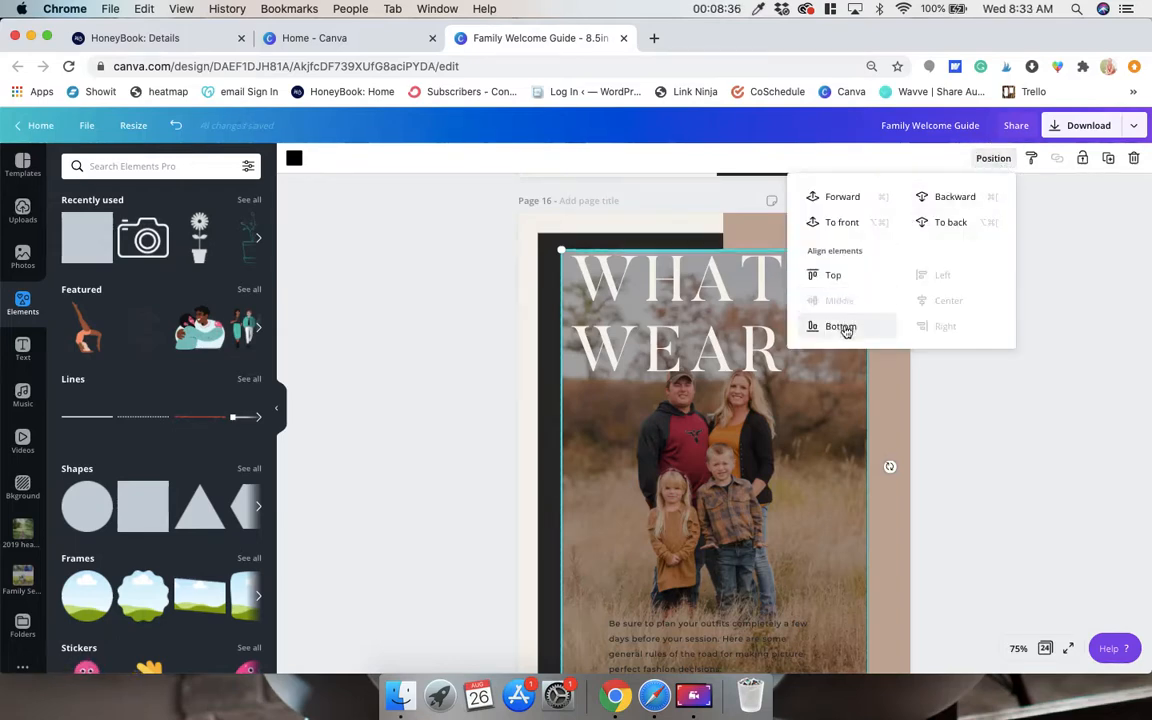
click(843, 327)
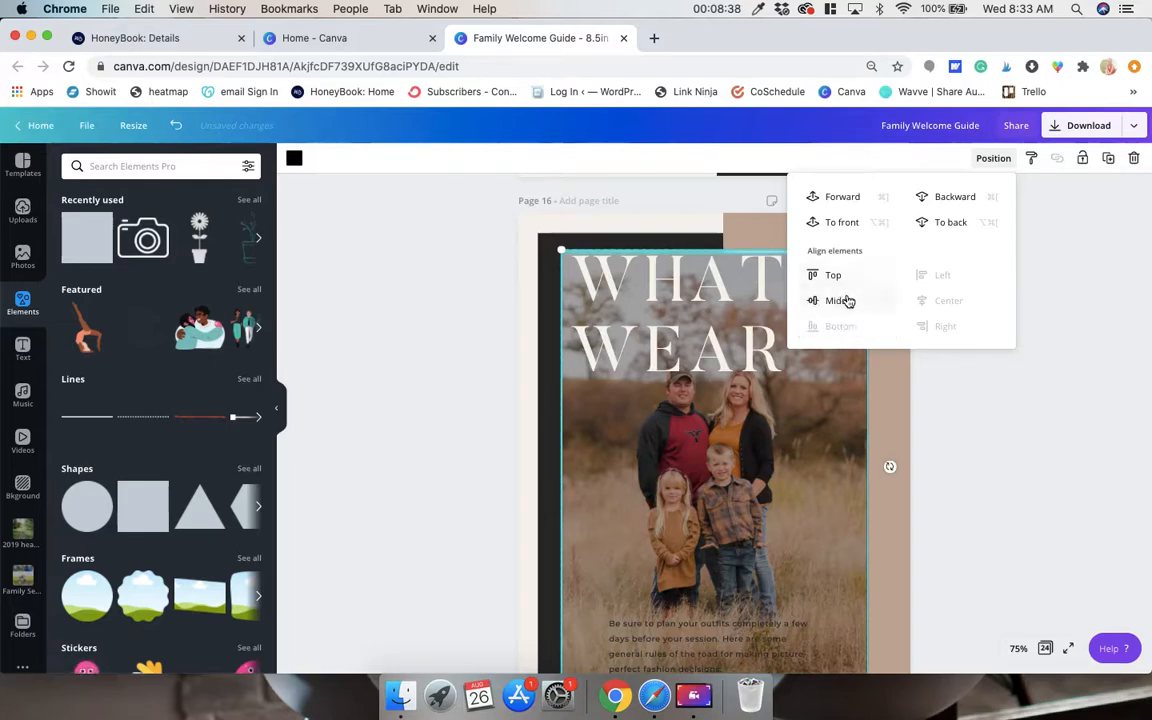
click(846, 300)
click(1077, 333)
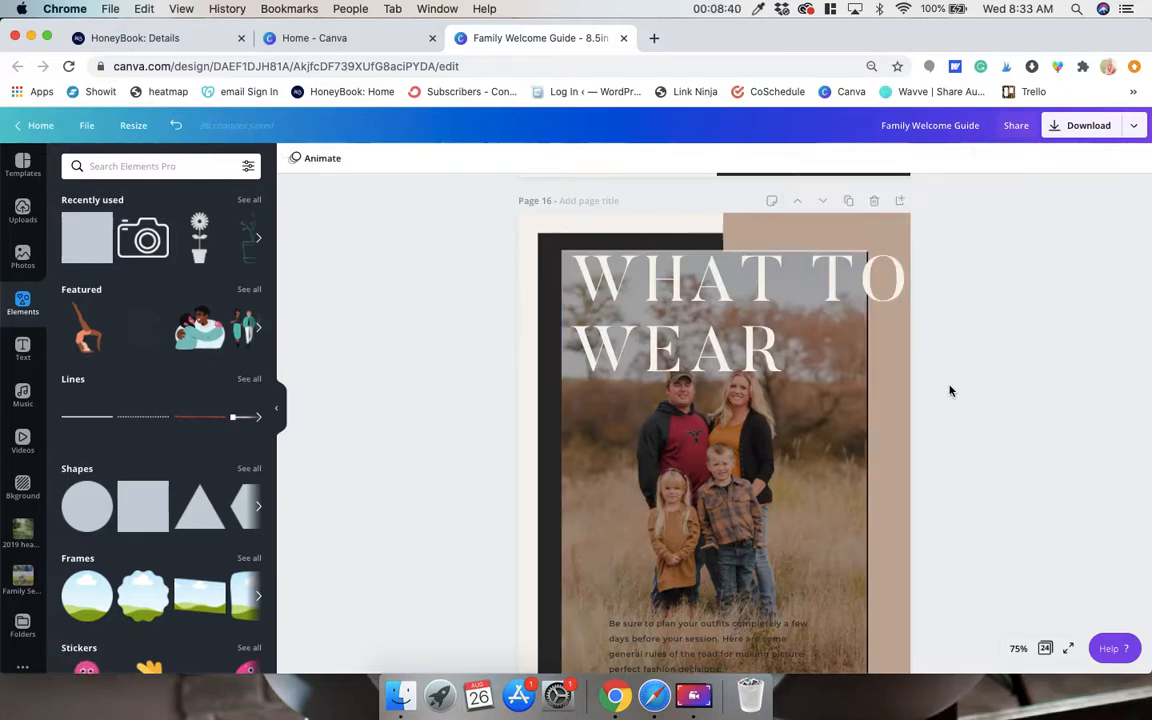
Nudge the family photo on page 16 slightly to the right.
scroll(874, 399, down, 2)
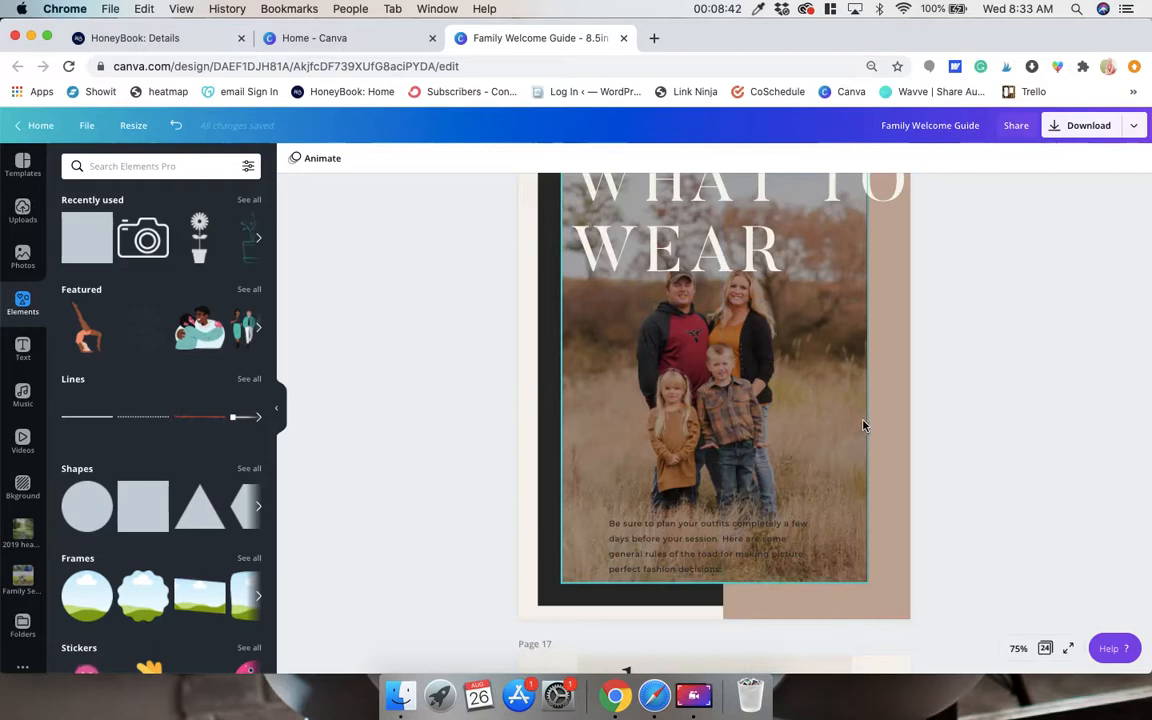
click(862, 421)
drag(871, 377, 872, 377)
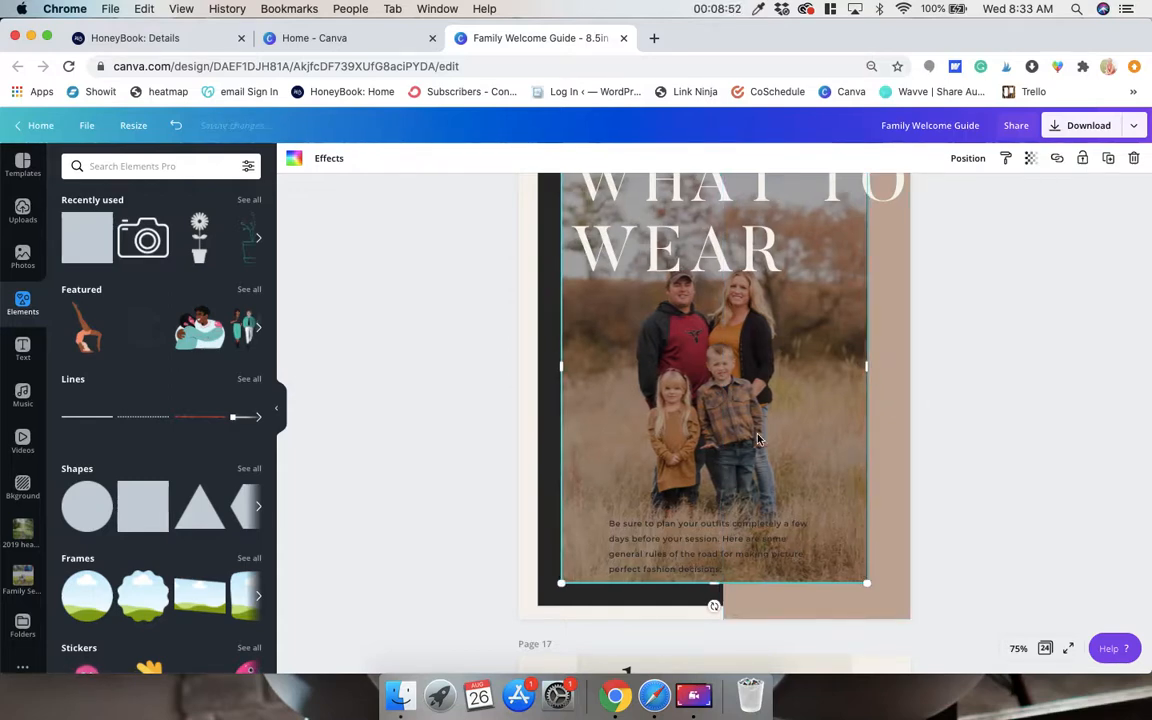
click(958, 457)
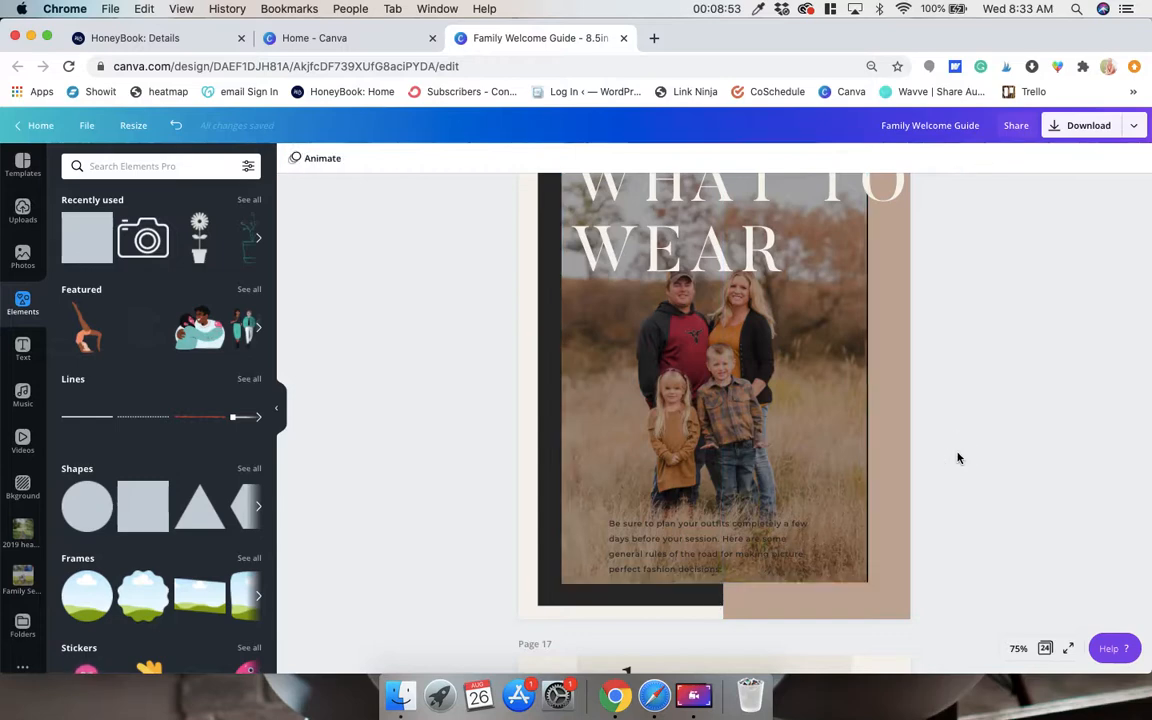
click(835, 456)
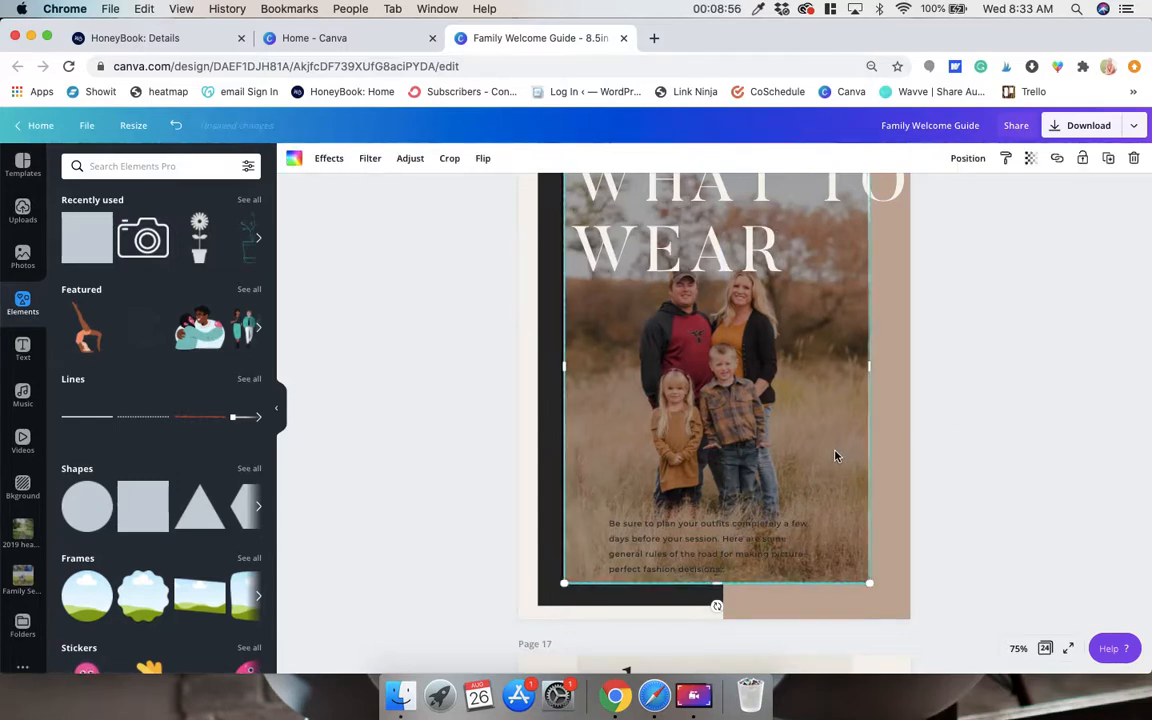
click(1095, 485)
Adjust both side edges of the black square so its width matches the family photo on page 16.
scroll(1034, 463, up, 2)
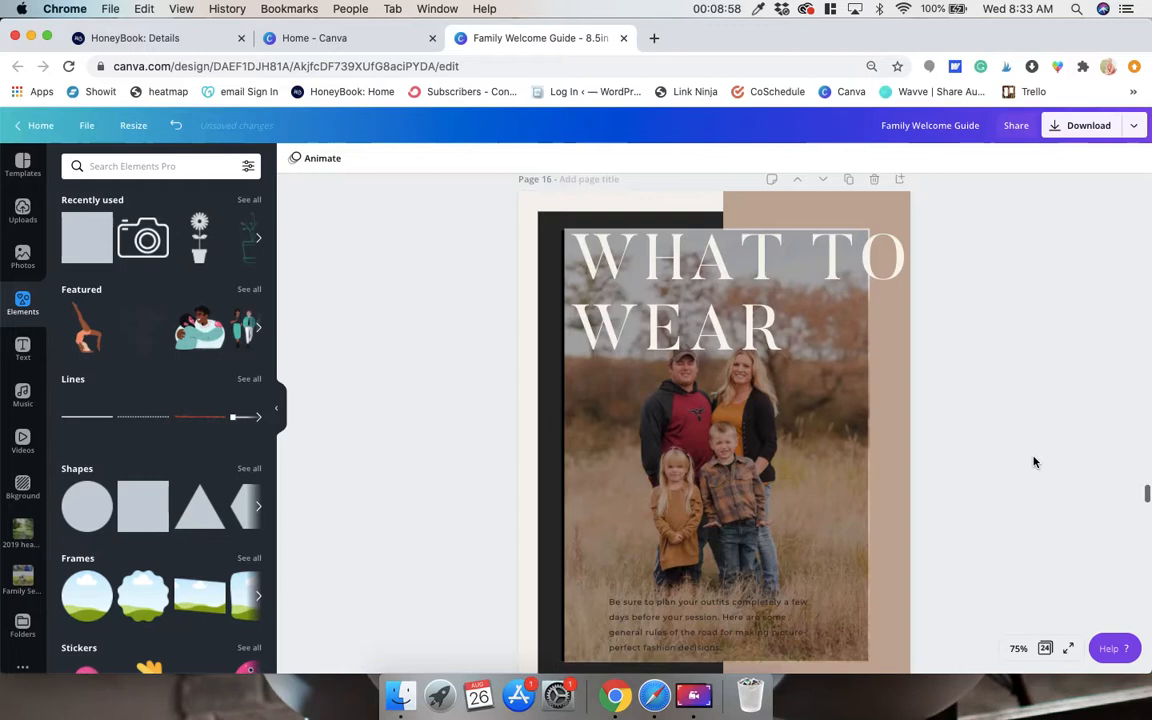
click(561, 527)
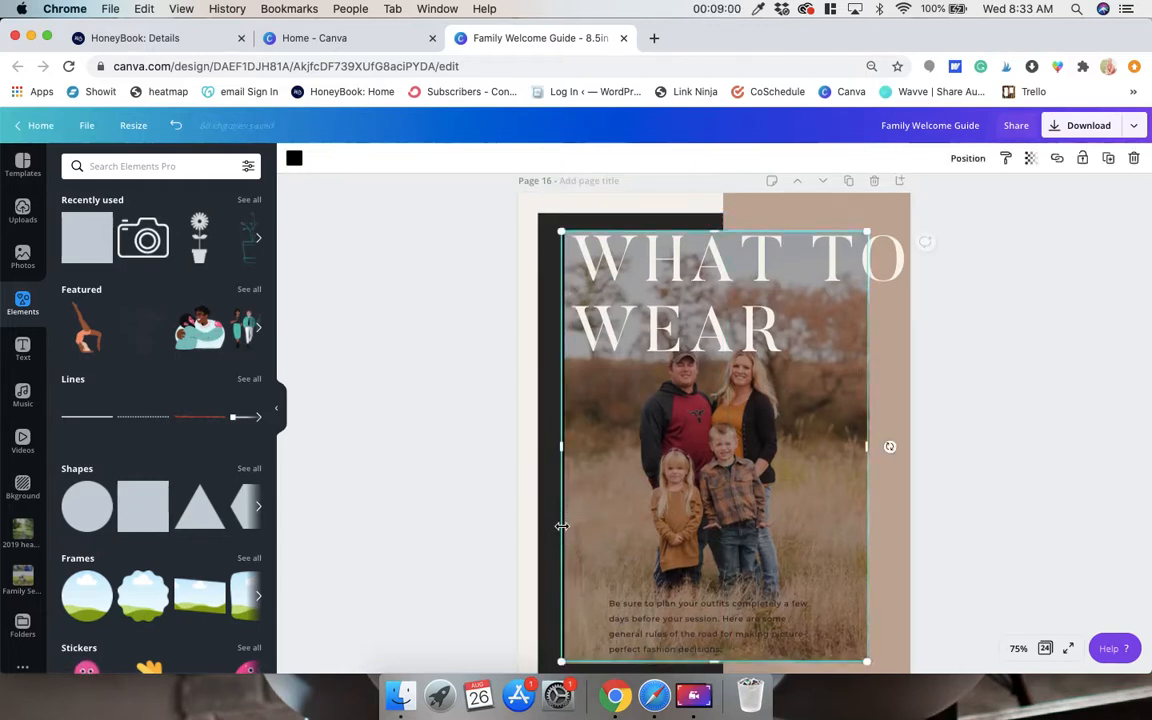
key(super+plus)
key(super+plus)
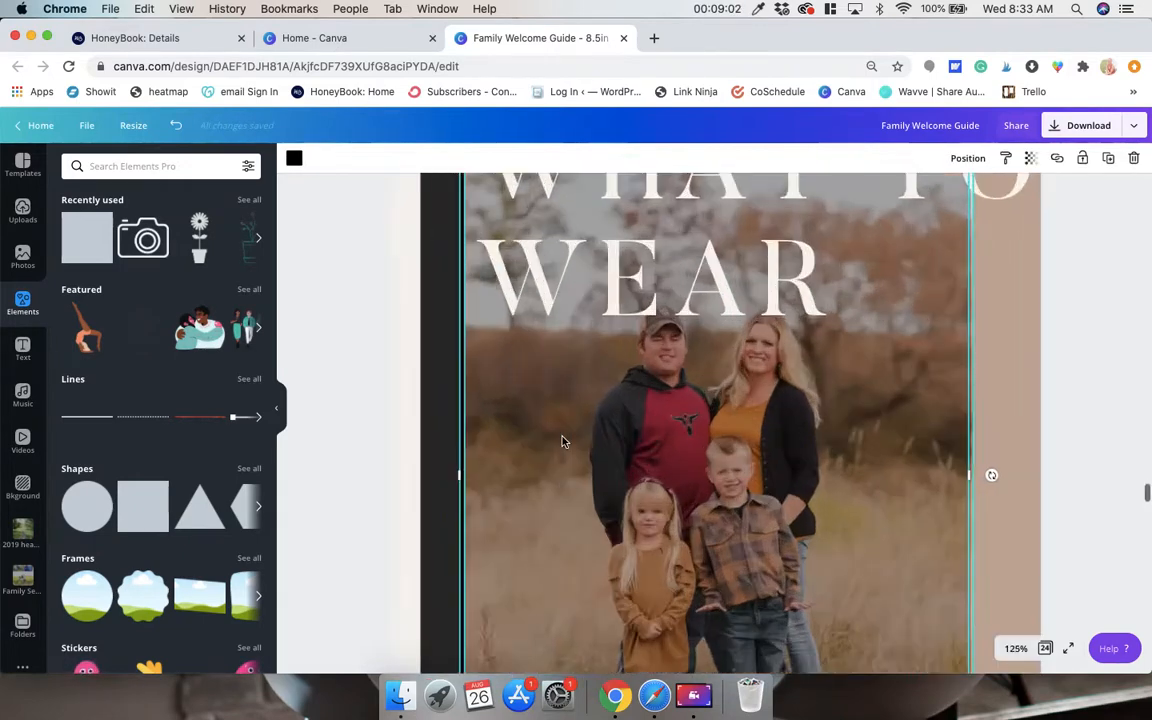
drag(461, 474, 463, 474)
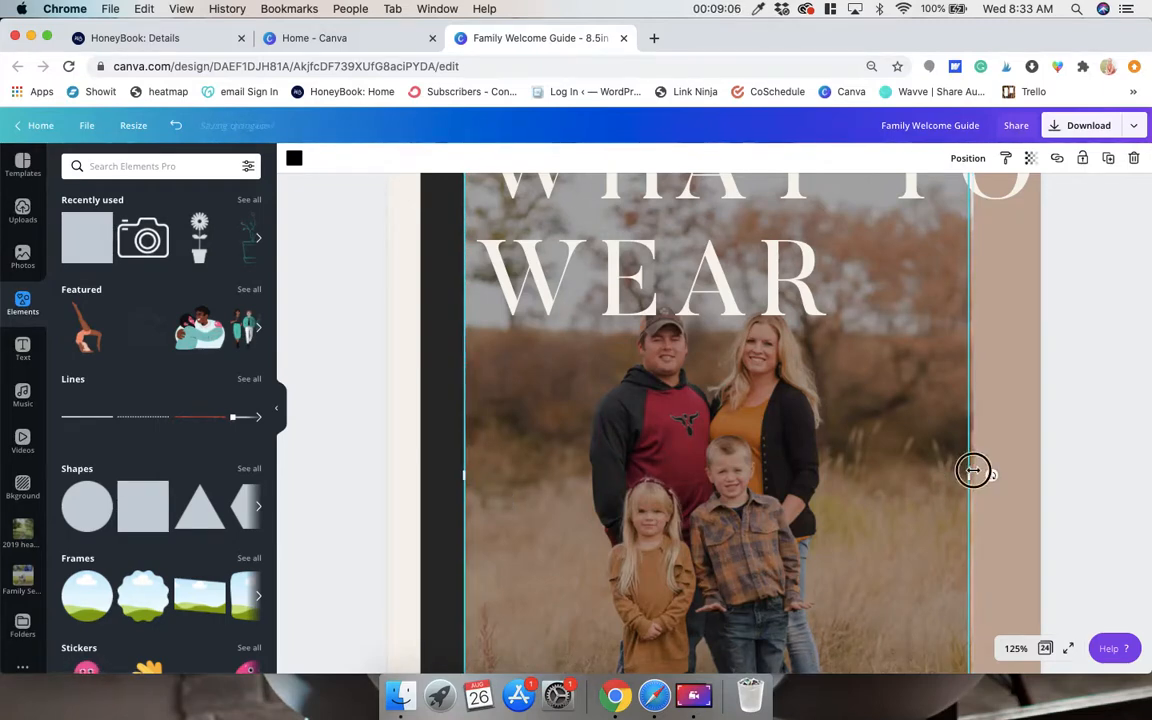
drag(973, 470, 971, 470)
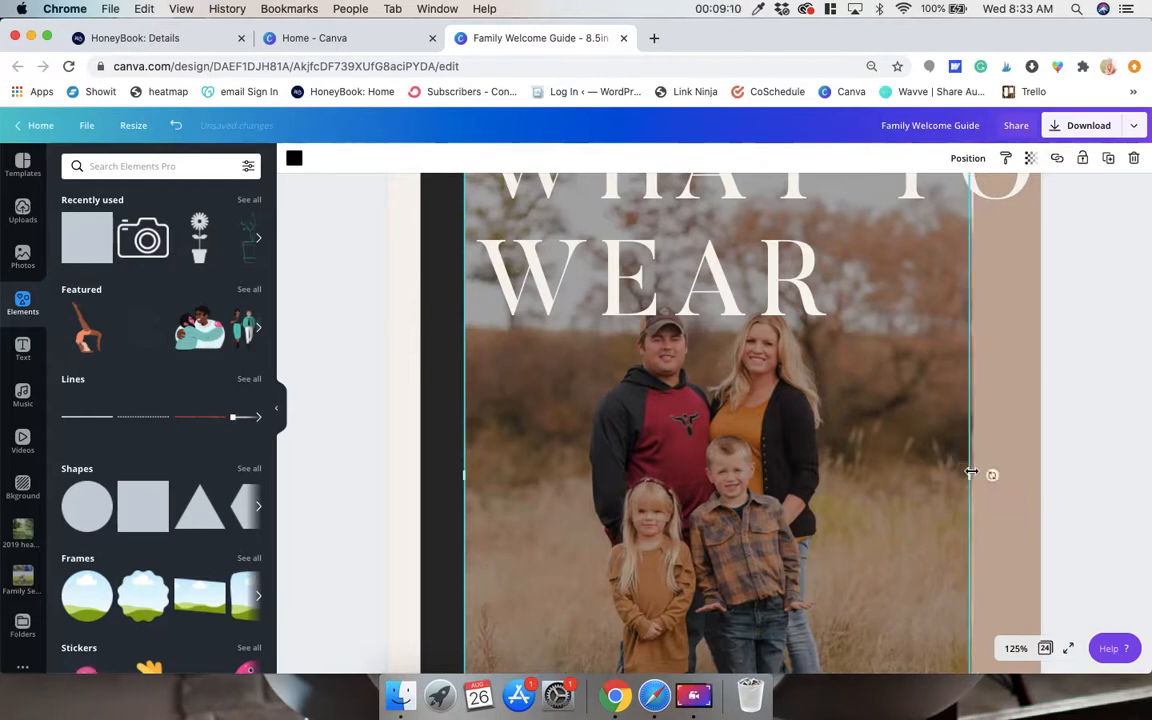
click(1079, 409)
key(super+minus)
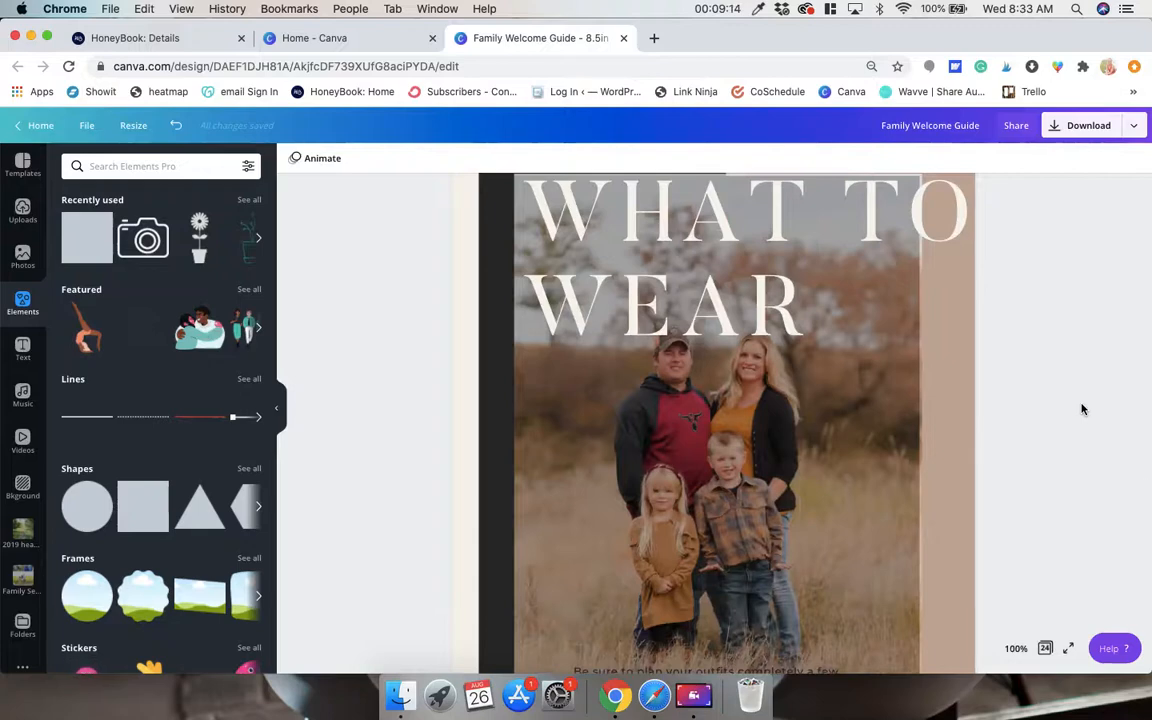
key(super+minus)
Change the color of the outfit-planning paragraph at the bottom of the What to Wear photo to white.
click(745, 582)
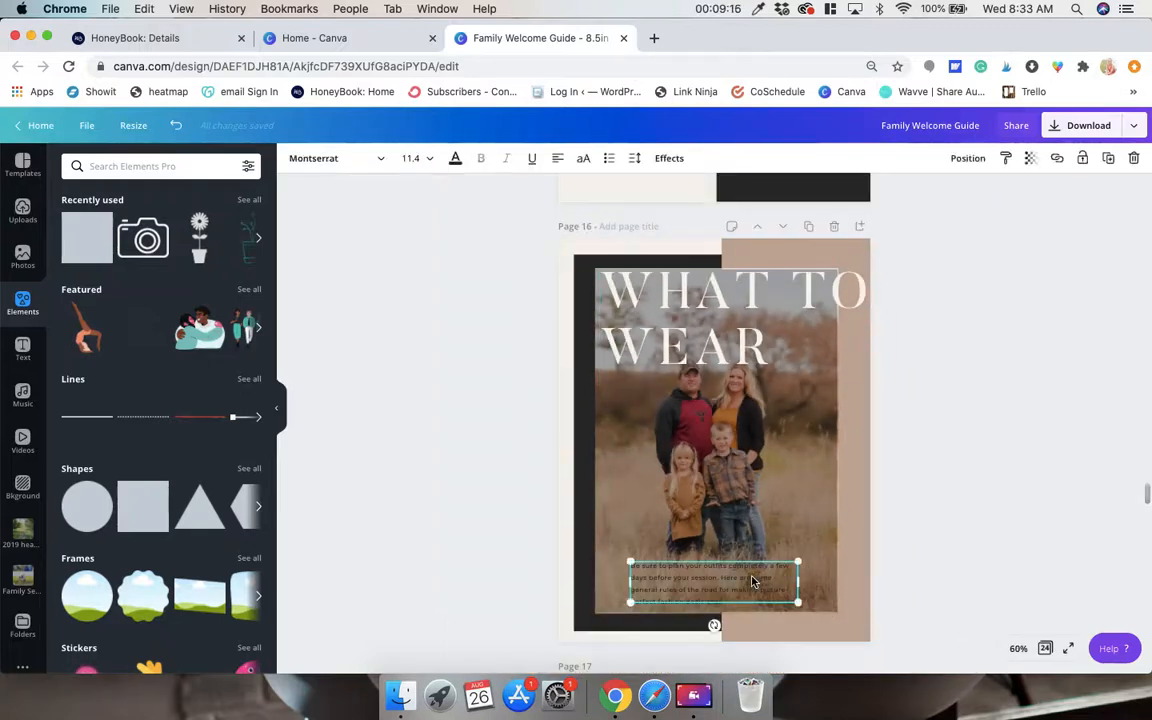
click(456, 162)
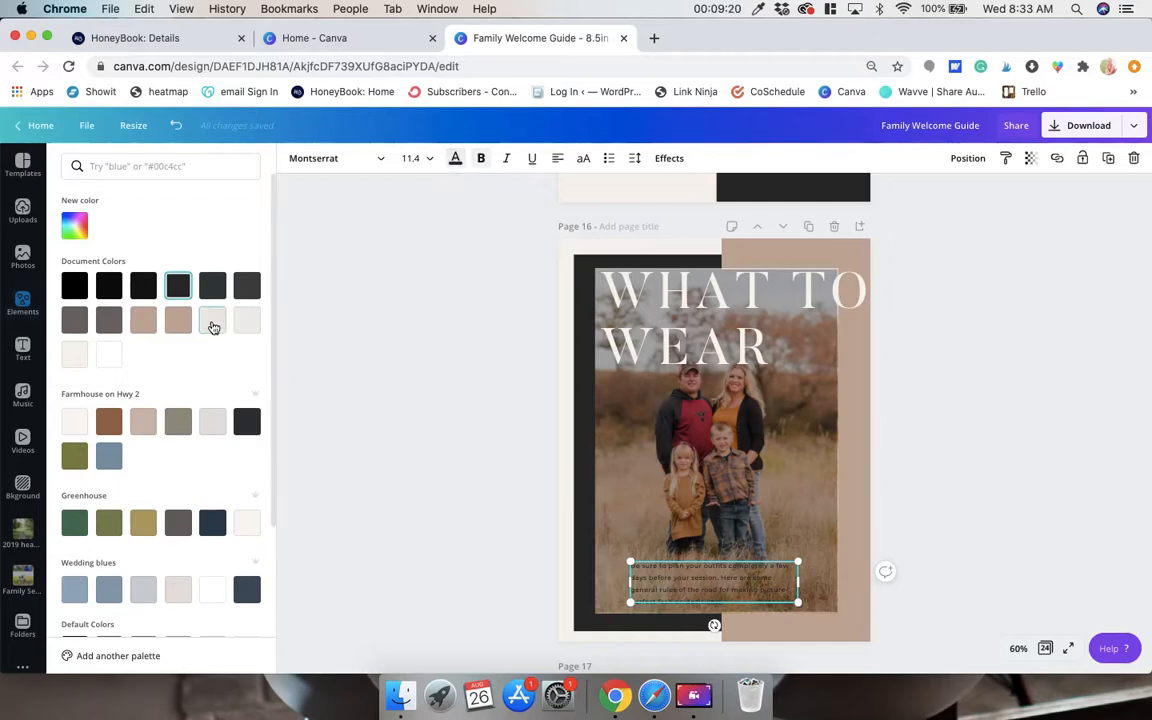
click(110, 362)
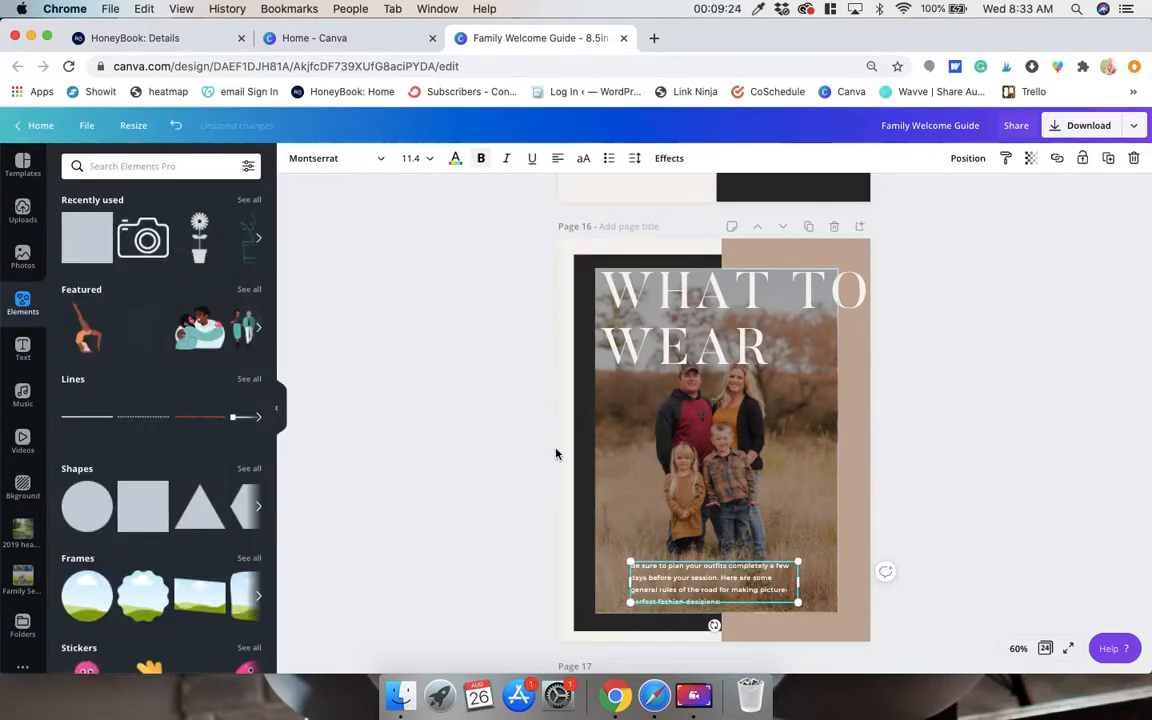
click(952, 535)
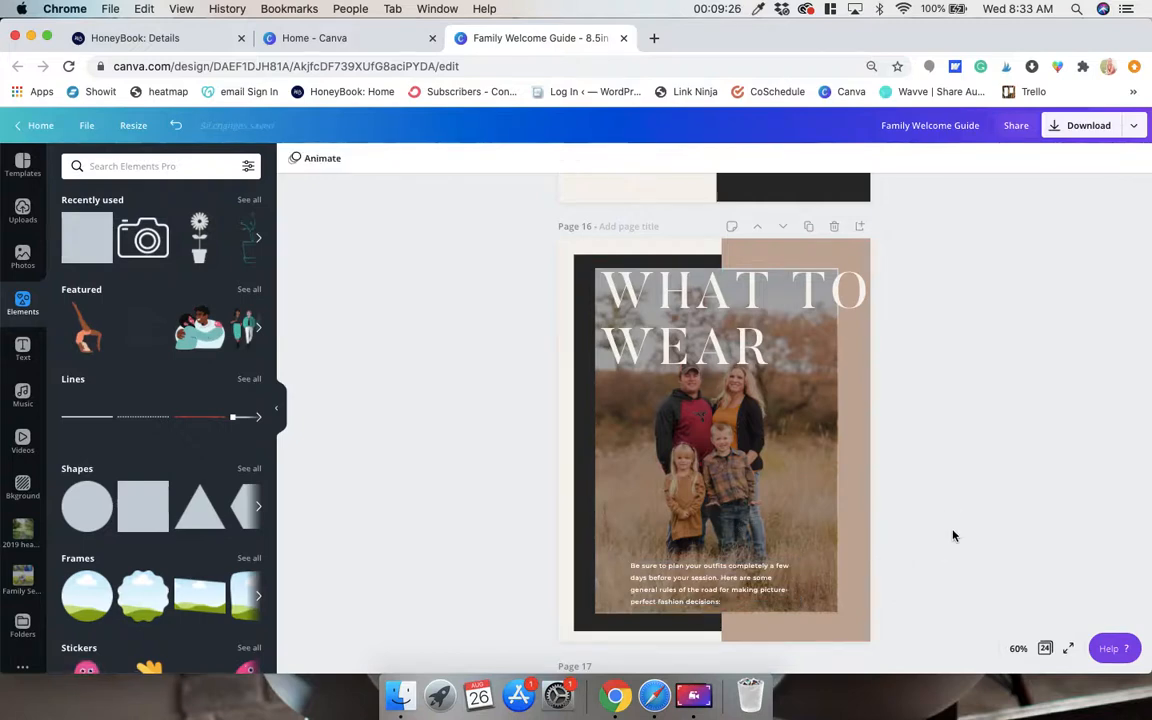
Fill page 13's Archival Process frame with the couple-and-child path photo and its Payment frame with the family-in-field photo from Family Sessions.
scroll(952, 535, down, 10)
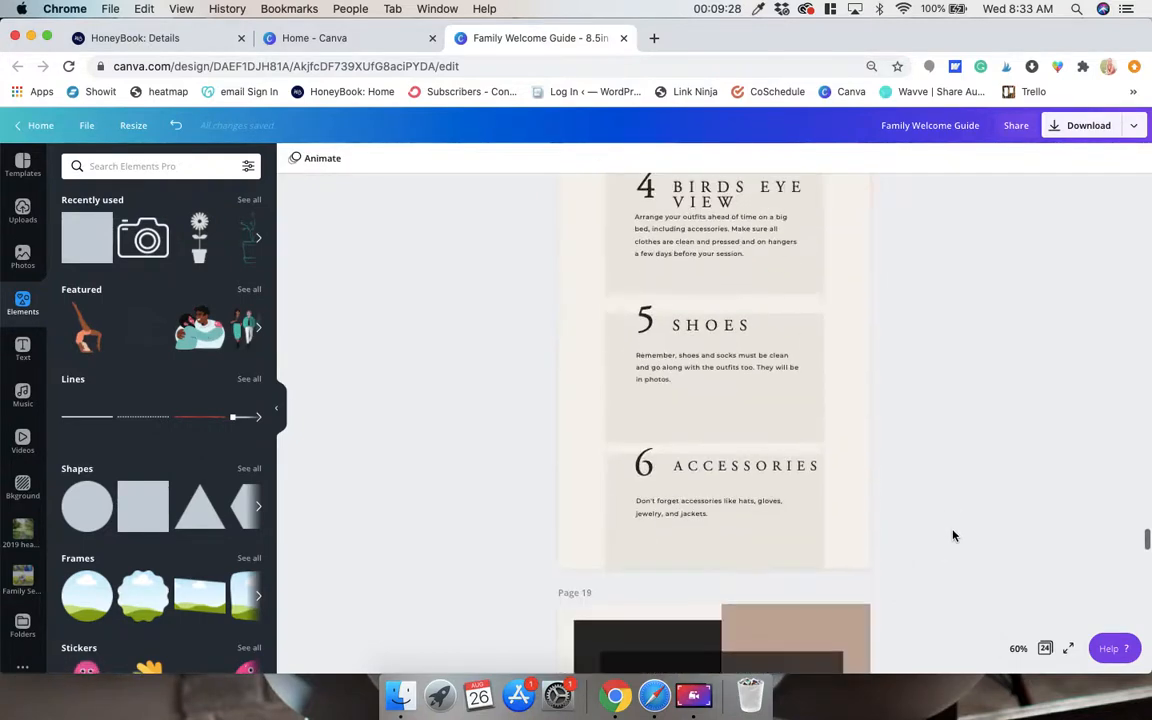
scroll(952, 535, down, 3)
scroll(951, 532, up, 20)
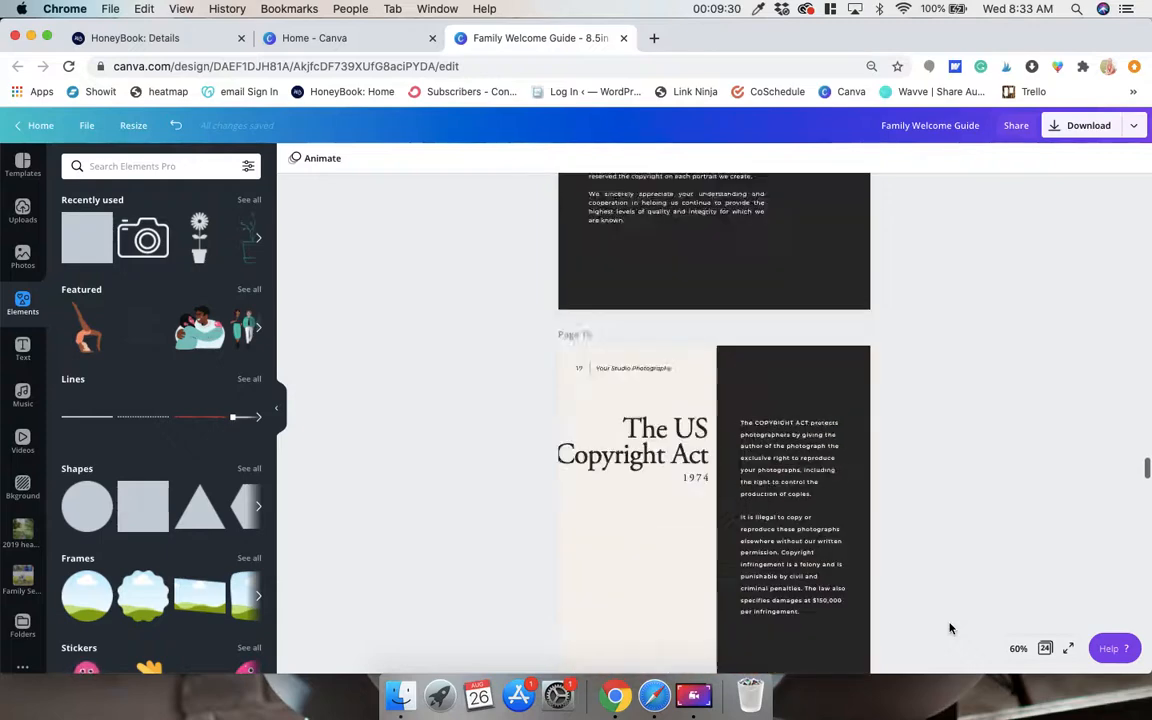
scroll(951, 628, up, 6)
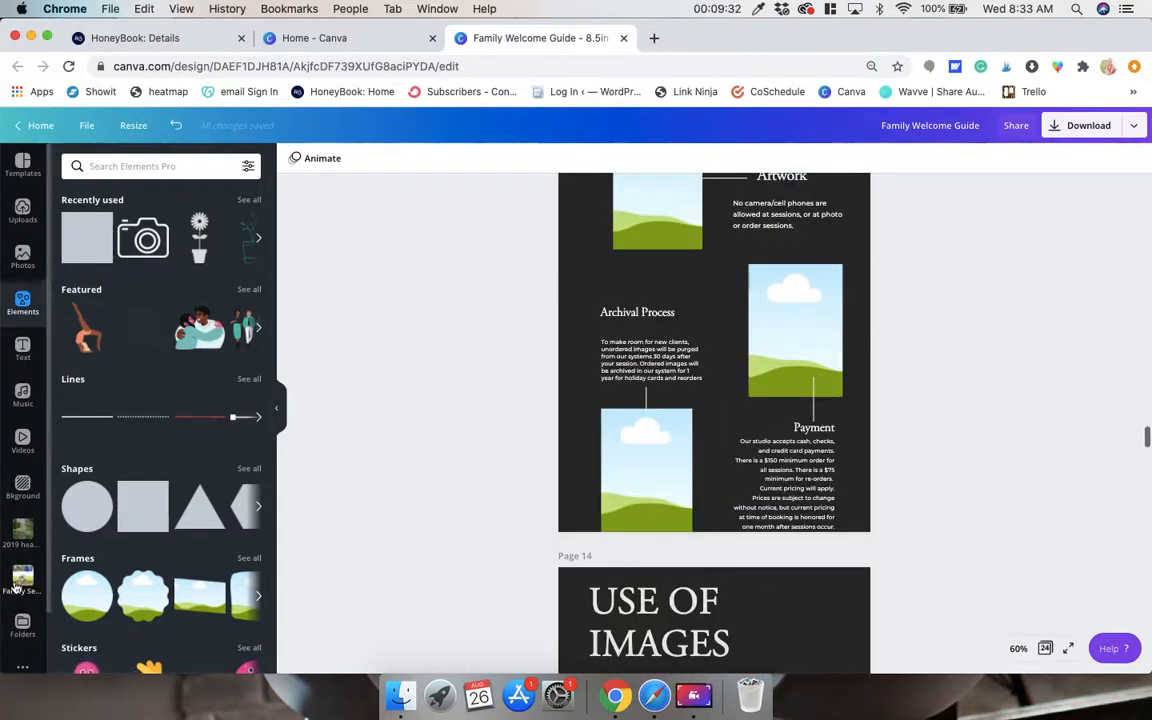
click(16, 587)
drag(232, 330, 633, 443)
drag(176, 244, 801, 314)
Place the vertical photo of the family seated in the grass into the Artwork frame on page 13.
scroll(802, 318, up, 1)
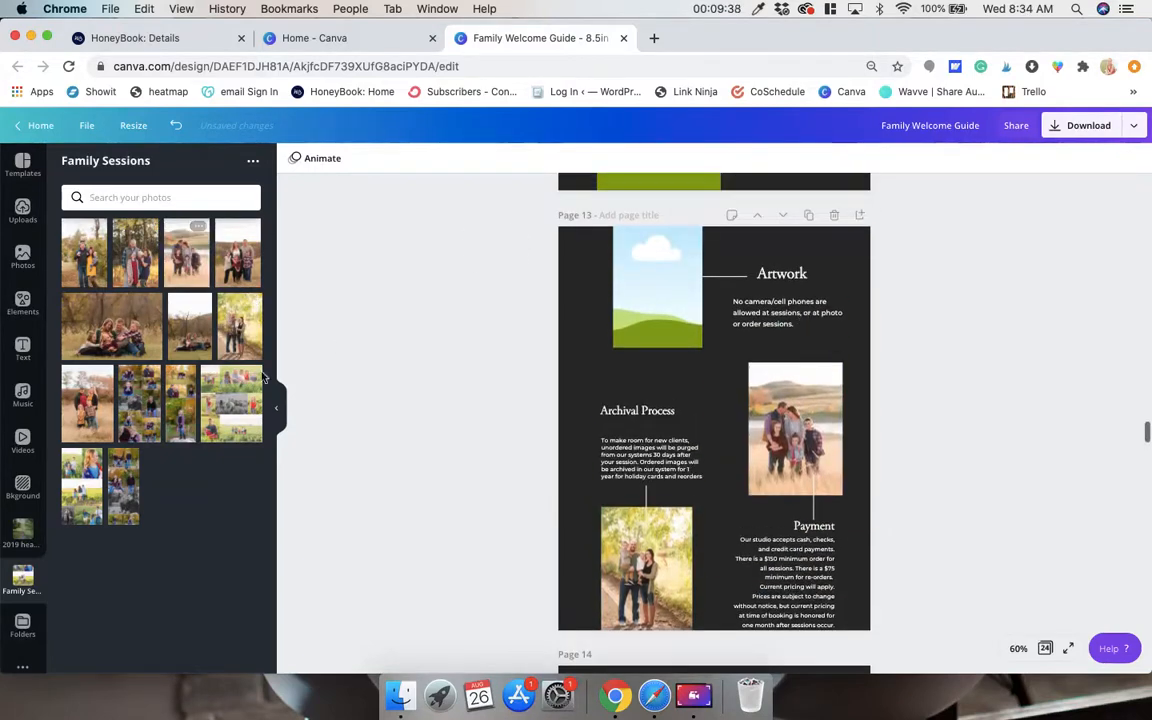
mouse_move(145, 343)
mouse_down()
mouse_move(321, 307)
mouse_move(124, 342)
mouse_up()
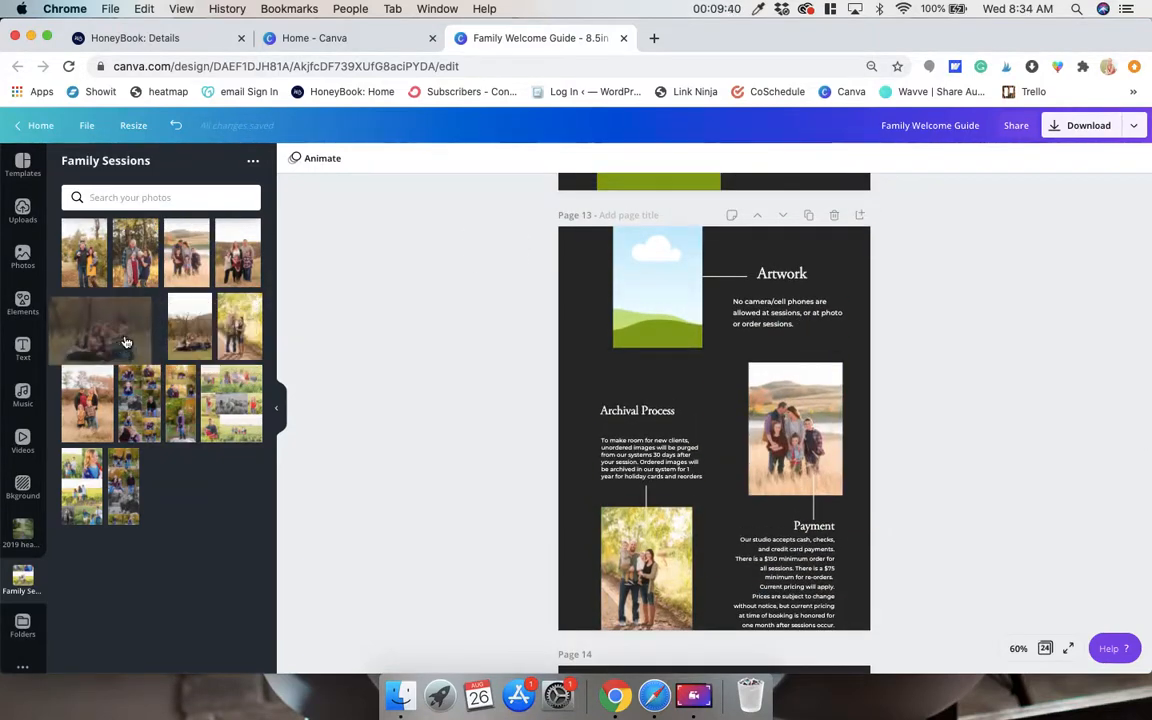
drag(190, 327, 650, 260)
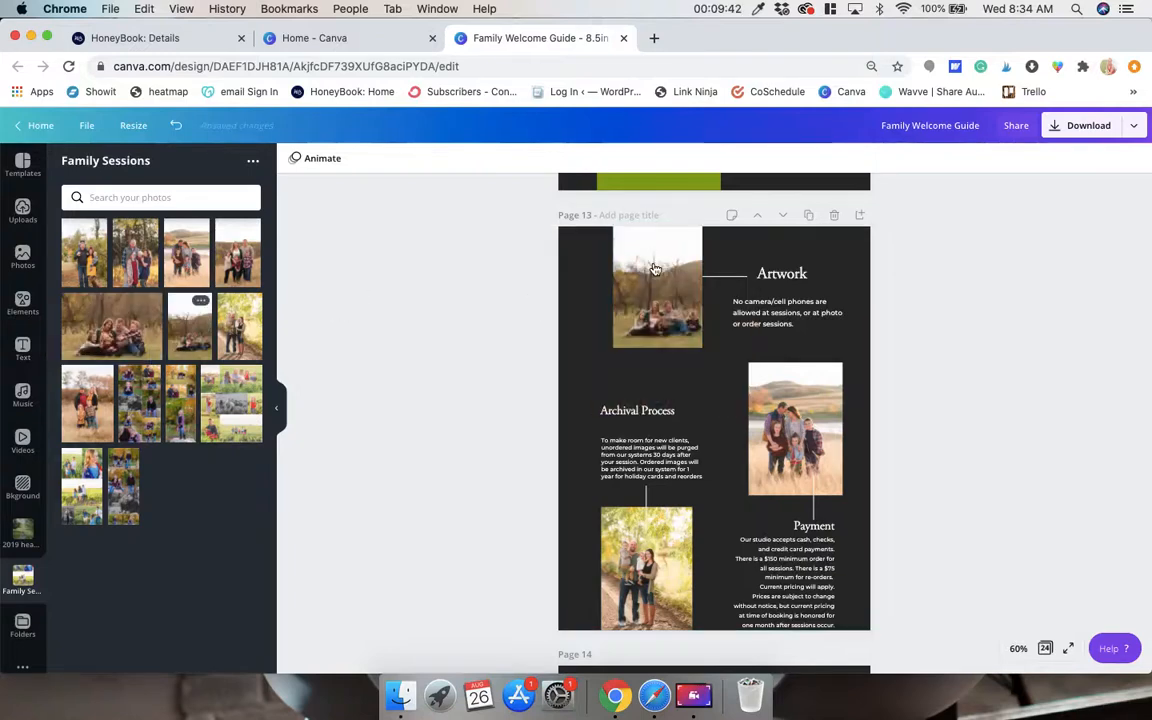
Fill the frame below the Policies heading on page 12 with the uploaded black-and-white photo of the two hugging children.
scroll(584, 262, up, 3)
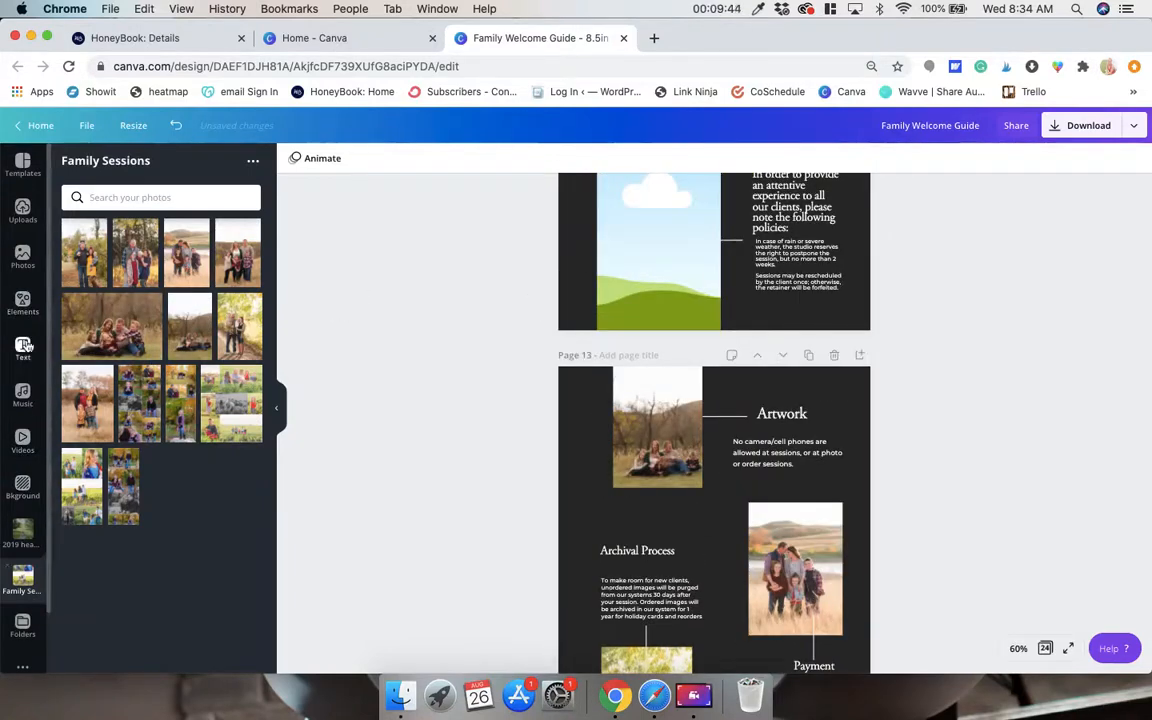
click(22, 208)
scroll(584, 301, up, 4)
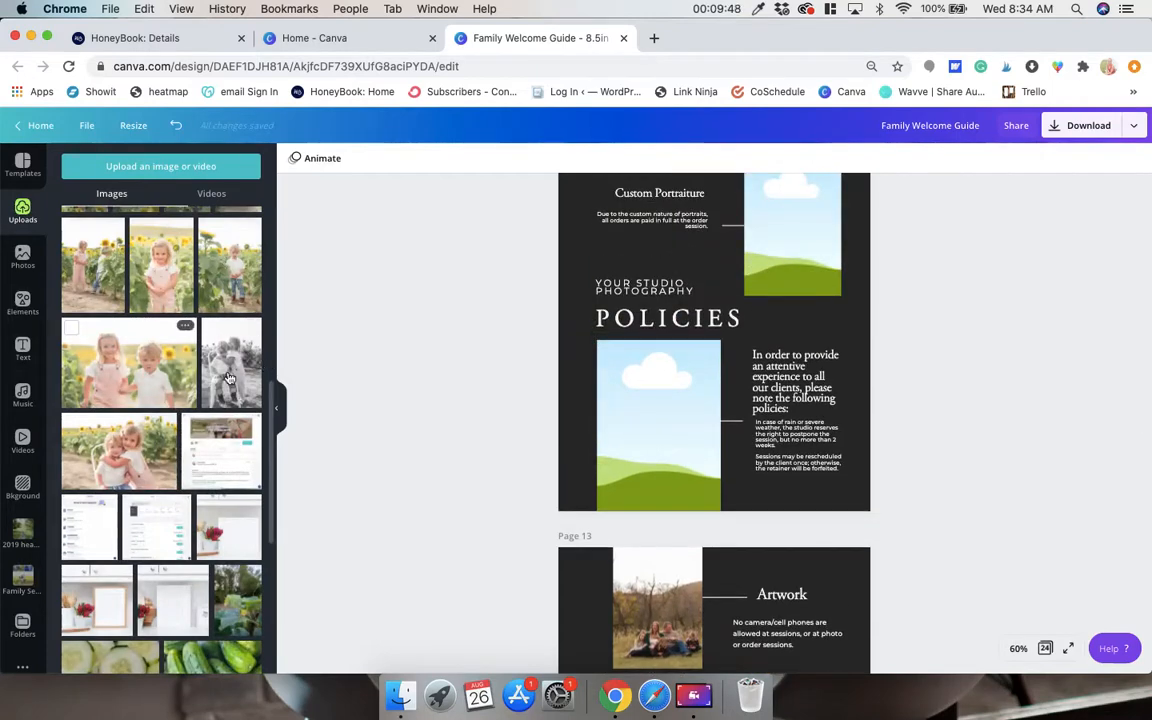
drag(229, 378, 645, 430)
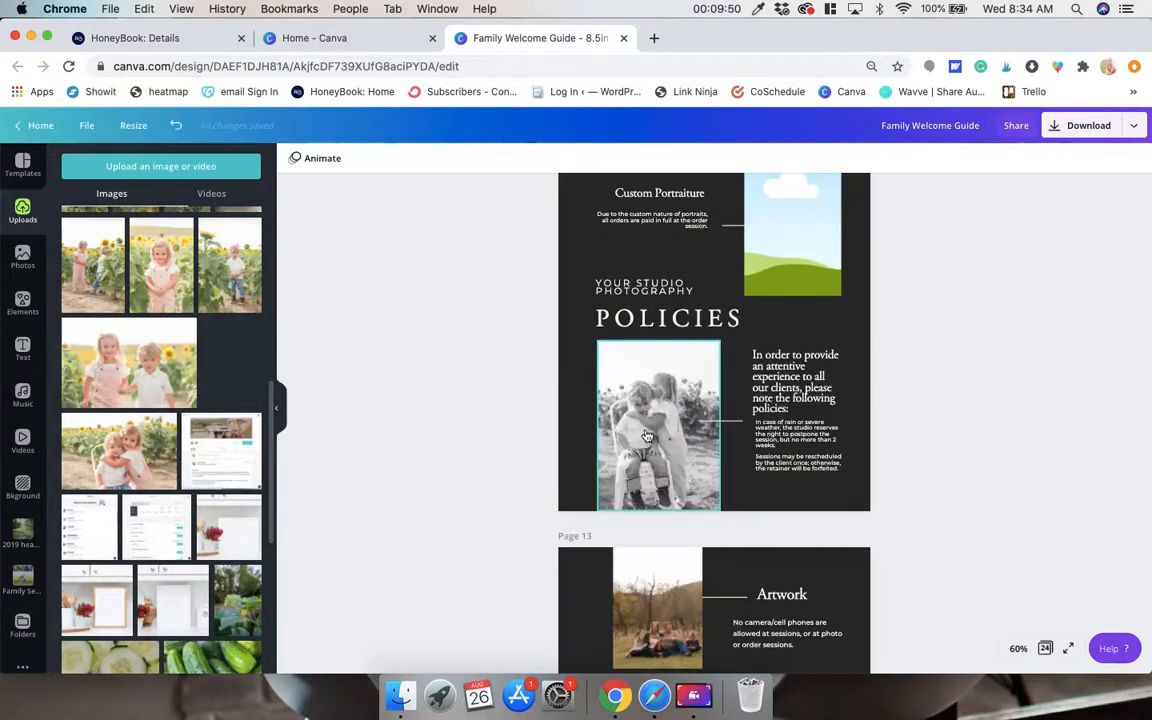
Fill the Custom Portraiture frame on page 12 with the uploaded photo of the boy in the plaid shirt.
scroll(647, 436, up, 3)
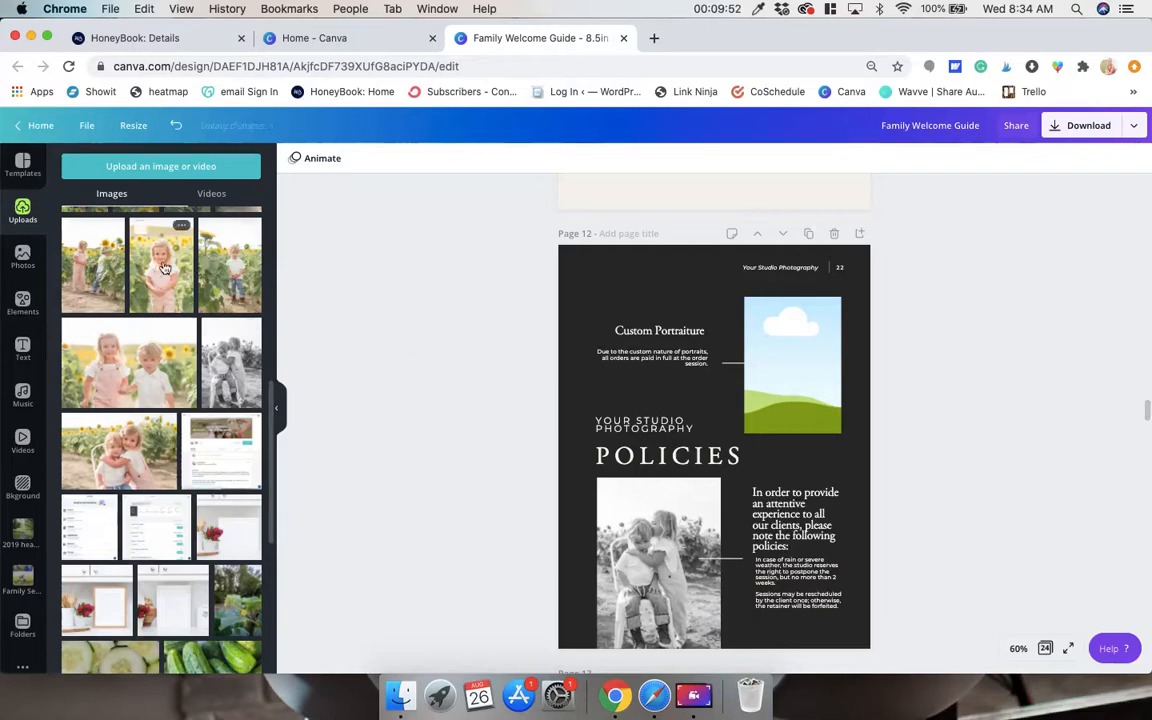
scroll(165, 268, up, 2)
scroll(139, 290, up, 1)
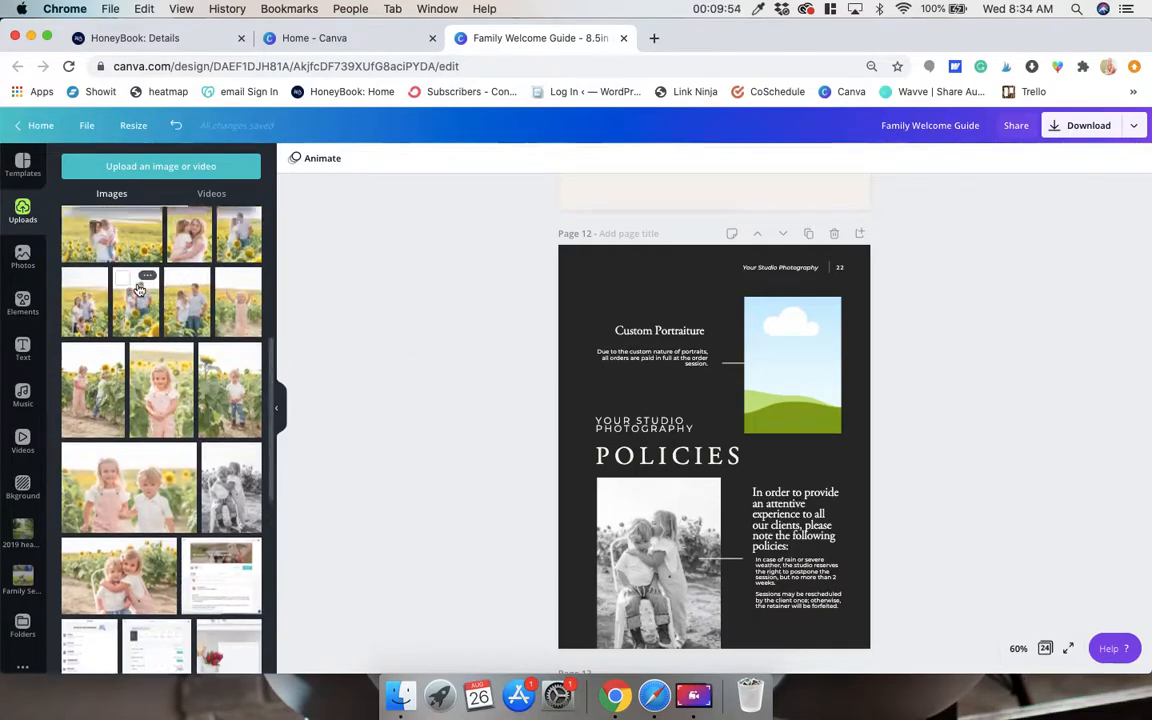
scroll(124, 271, up, 1)
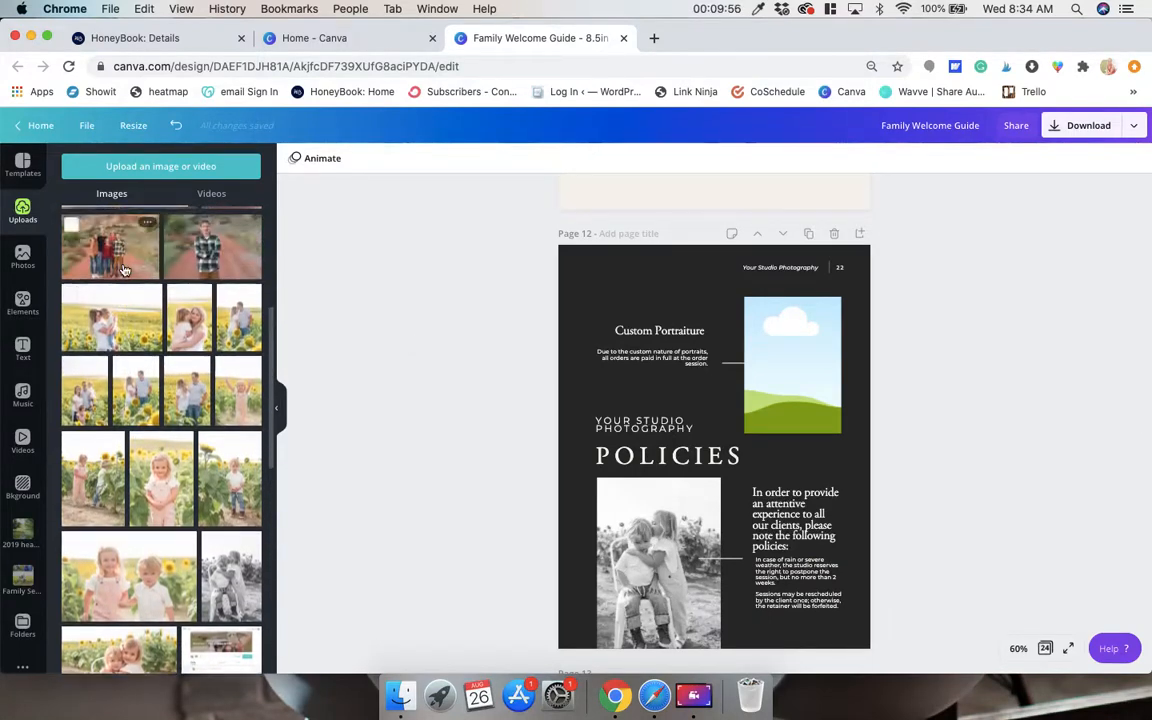
scroll(124, 271, up, 2)
drag(210, 330, 770, 358)
scroll(714, 420, up, 2)
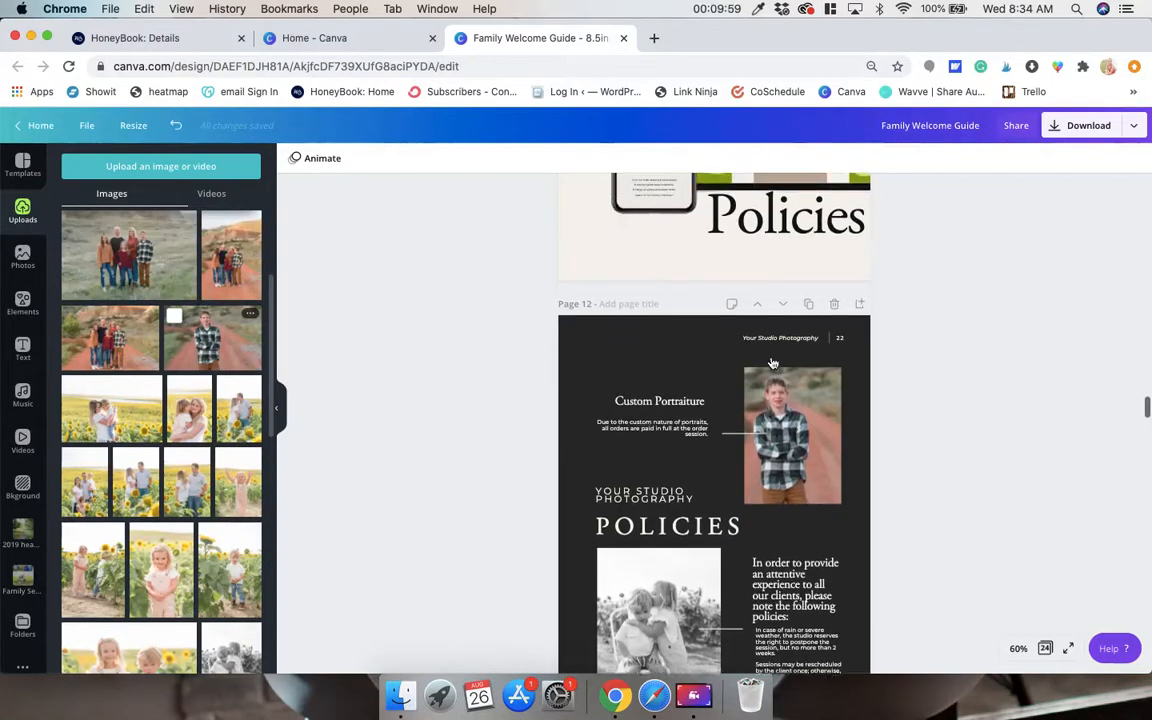
click(726, 12)
click(740, 26)
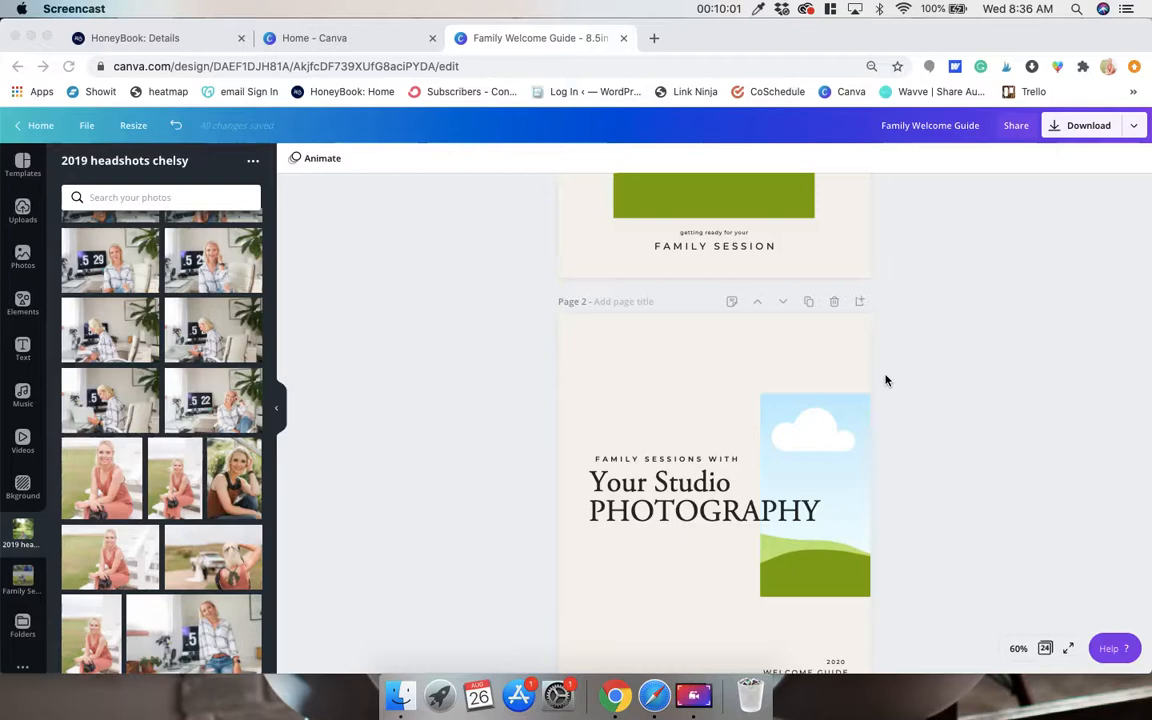
scroll(885, 380, down, 15)
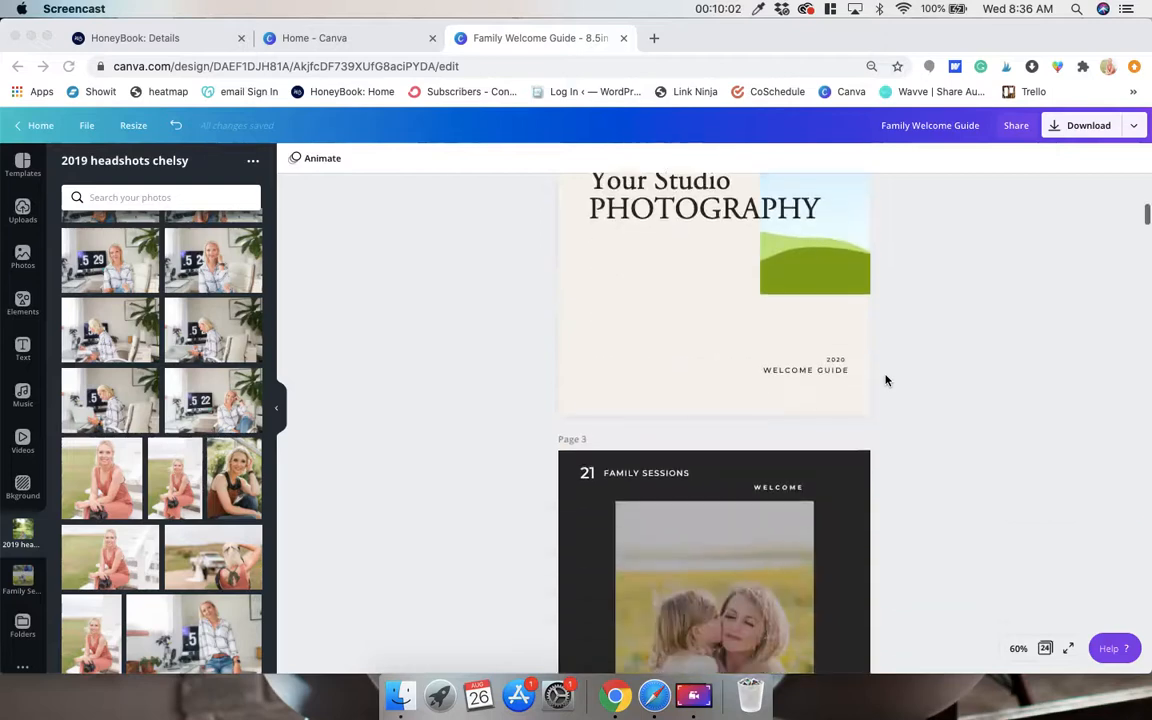
scroll(885, 380, down, 8)
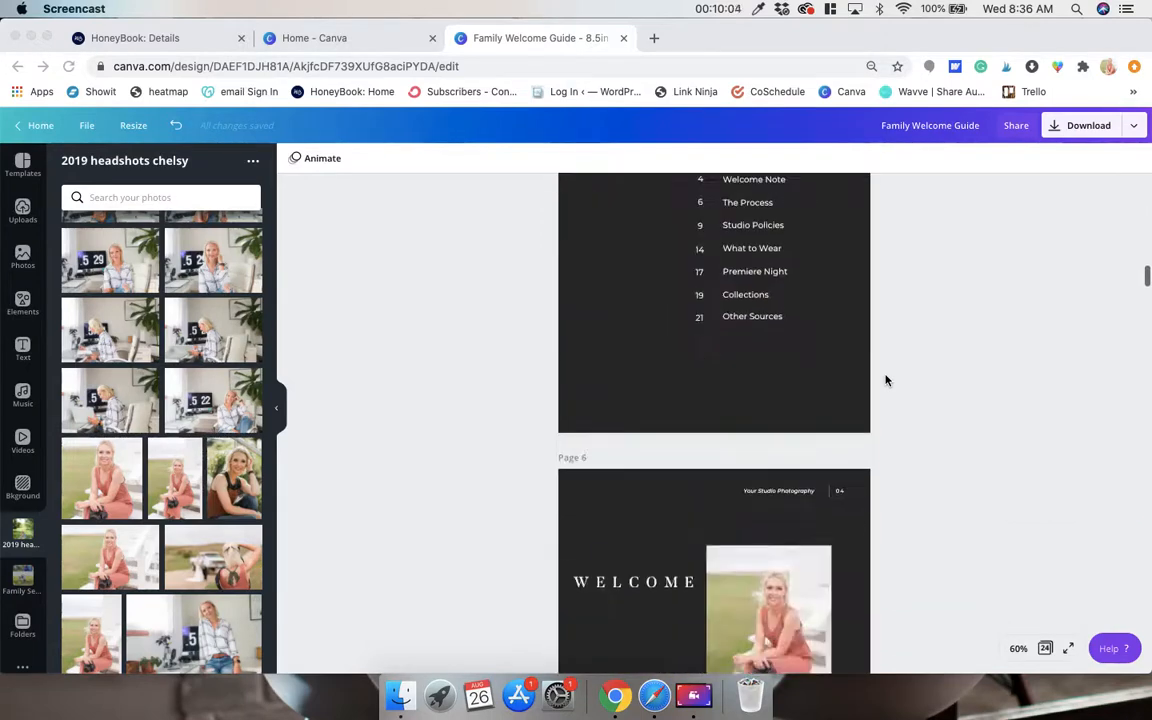
scroll(885, 379, up, 9)
scroll(888, 379, up, 1)
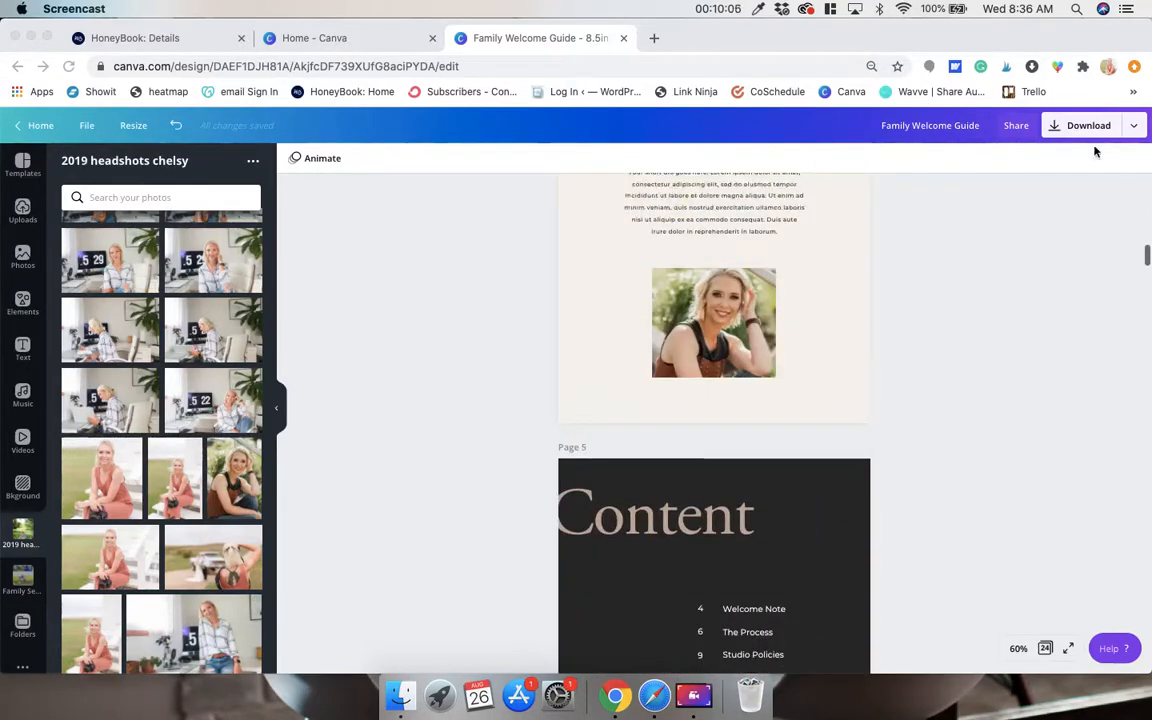
Open the download settings and limit the pages to 3–24 by excluding pages 1 and 2.
click(1095, 130)
click(1096, 128)
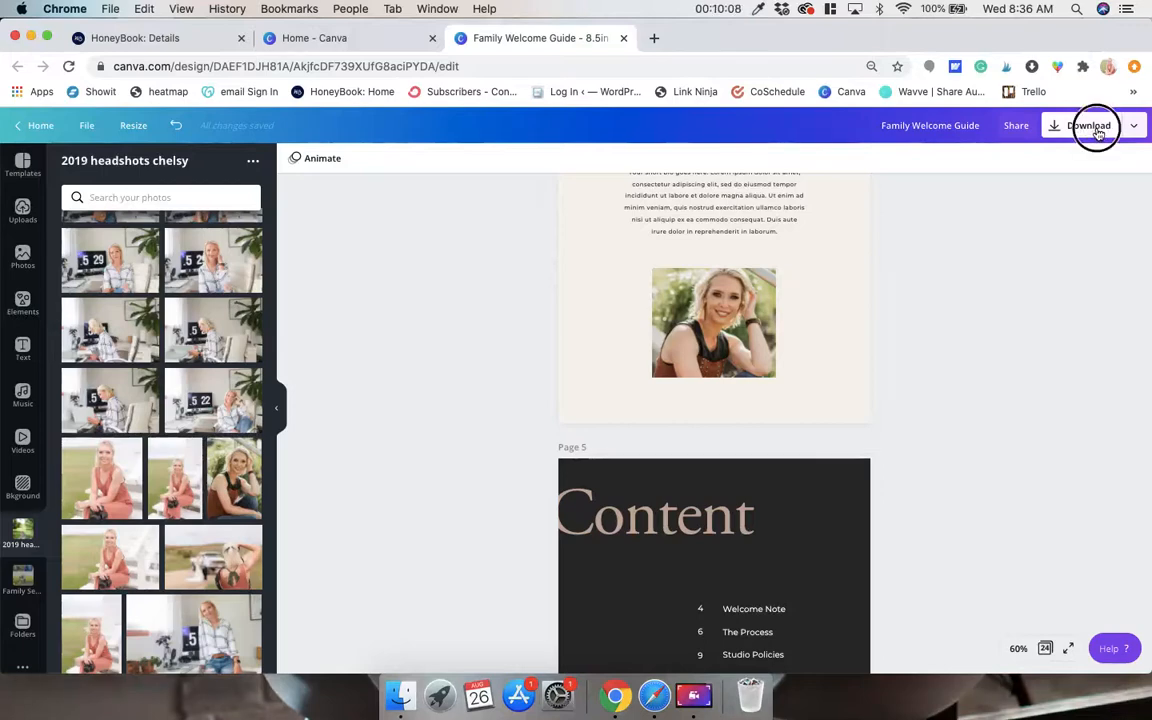
click(1014, 364)
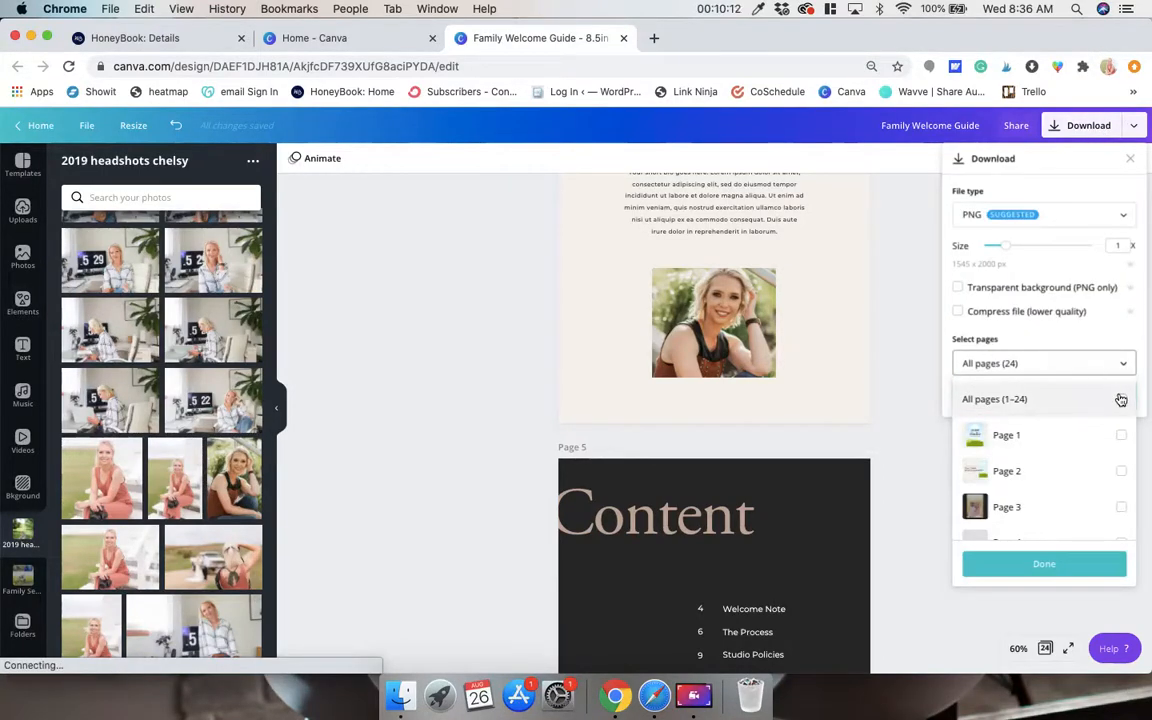
click(1119, 399)
click(1122, 437)
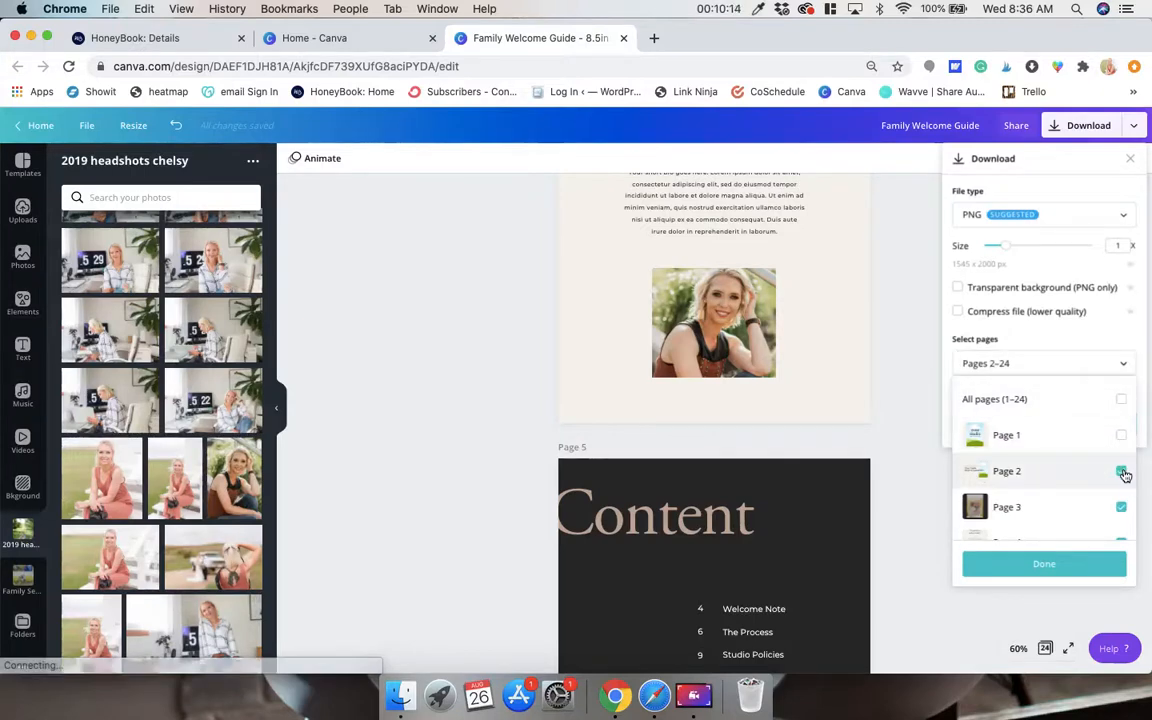
click(1116, 488)
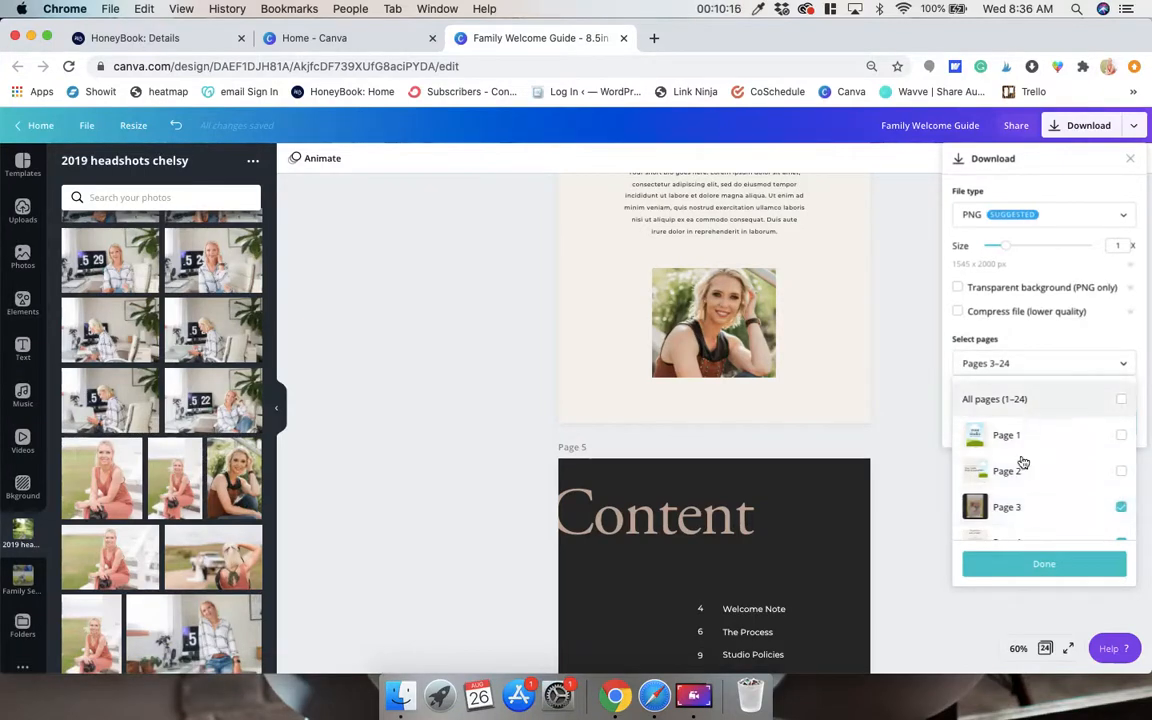
scroll(1035, 495, down, 5)
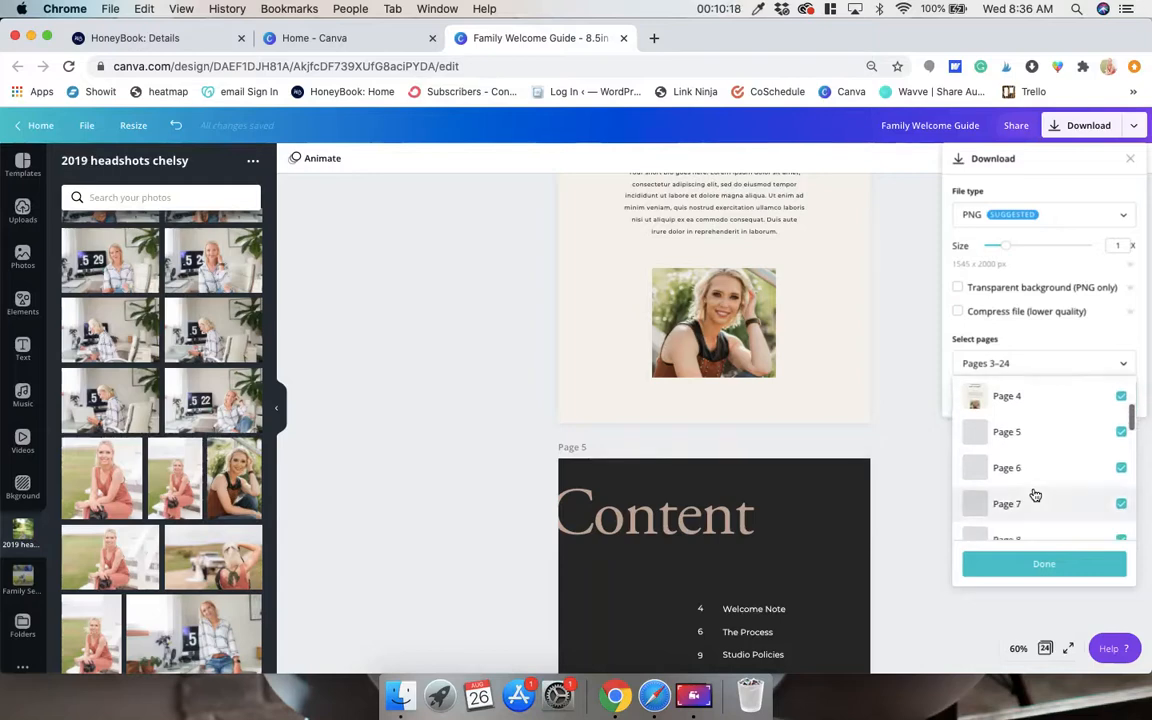
scroll(1035, 495, down, 1)
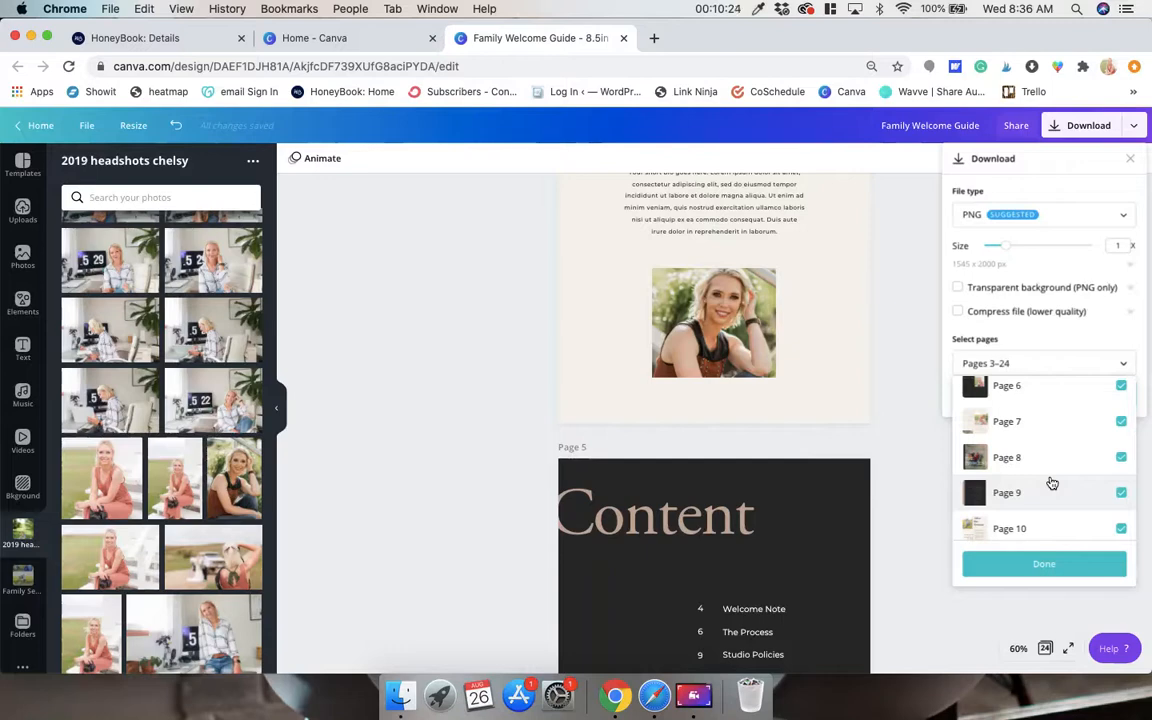
scroll(1052, 484, down, 3)
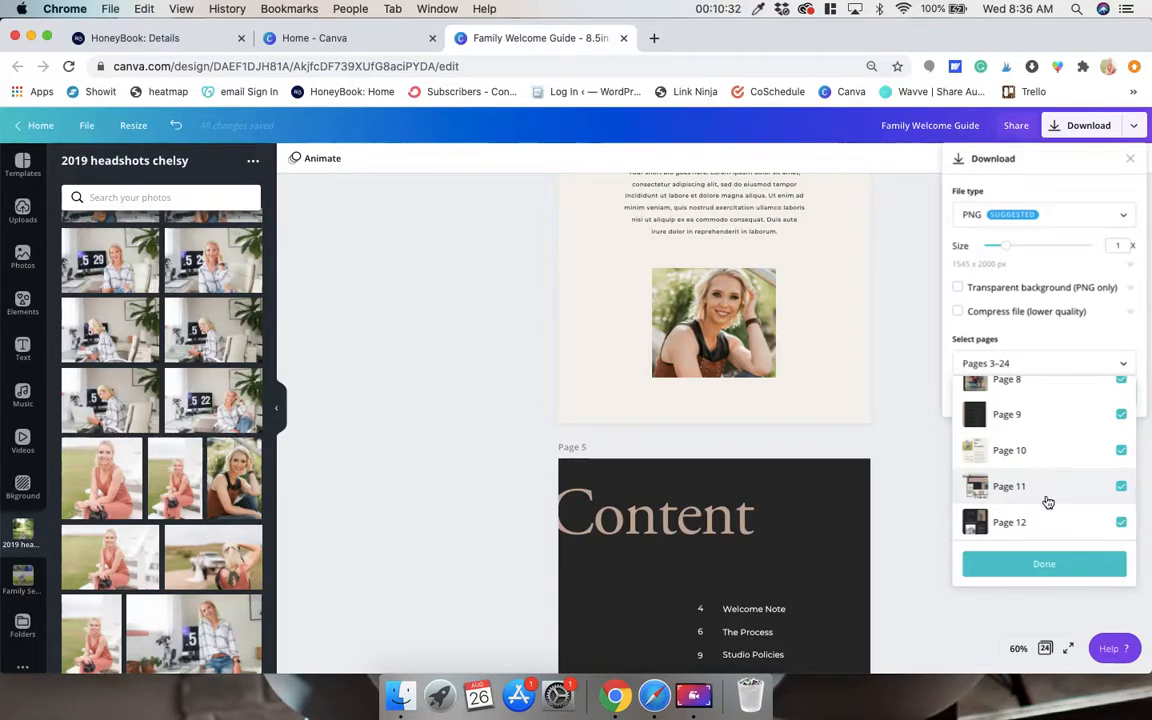
scroll(1048, 502, up, 5)
click(1046, 565)
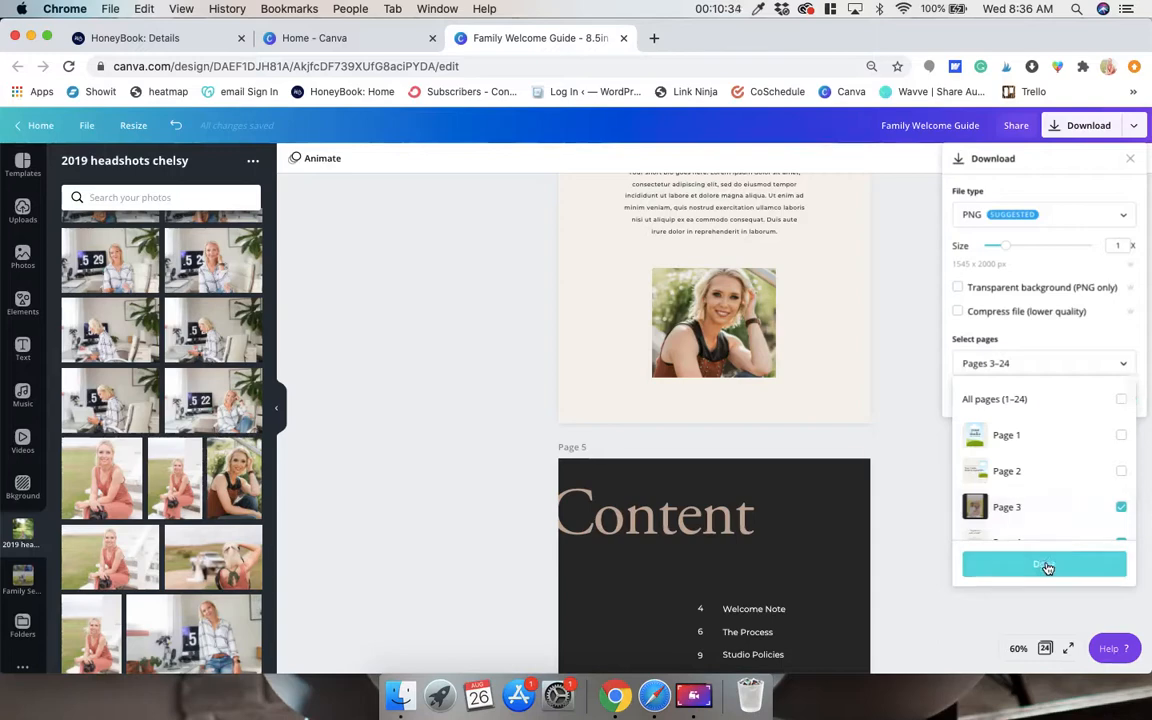
Set the file type to PDF Standard and download the selected pages.
click(1067, 220)
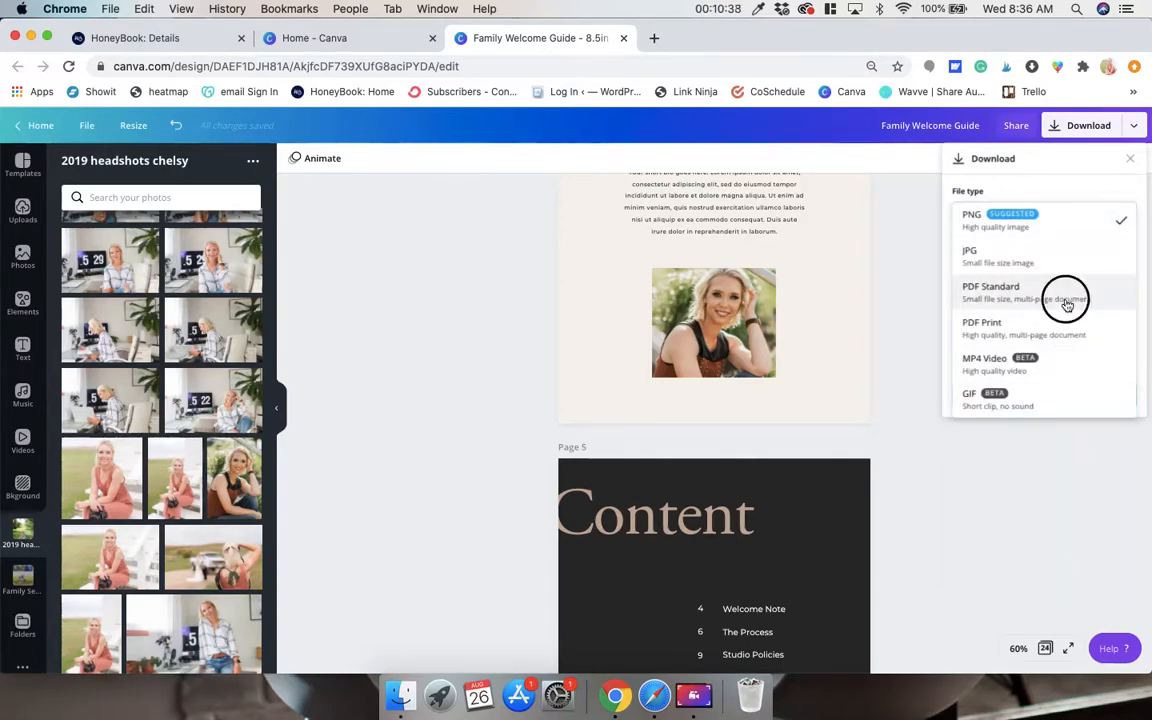
click(1066, 300)
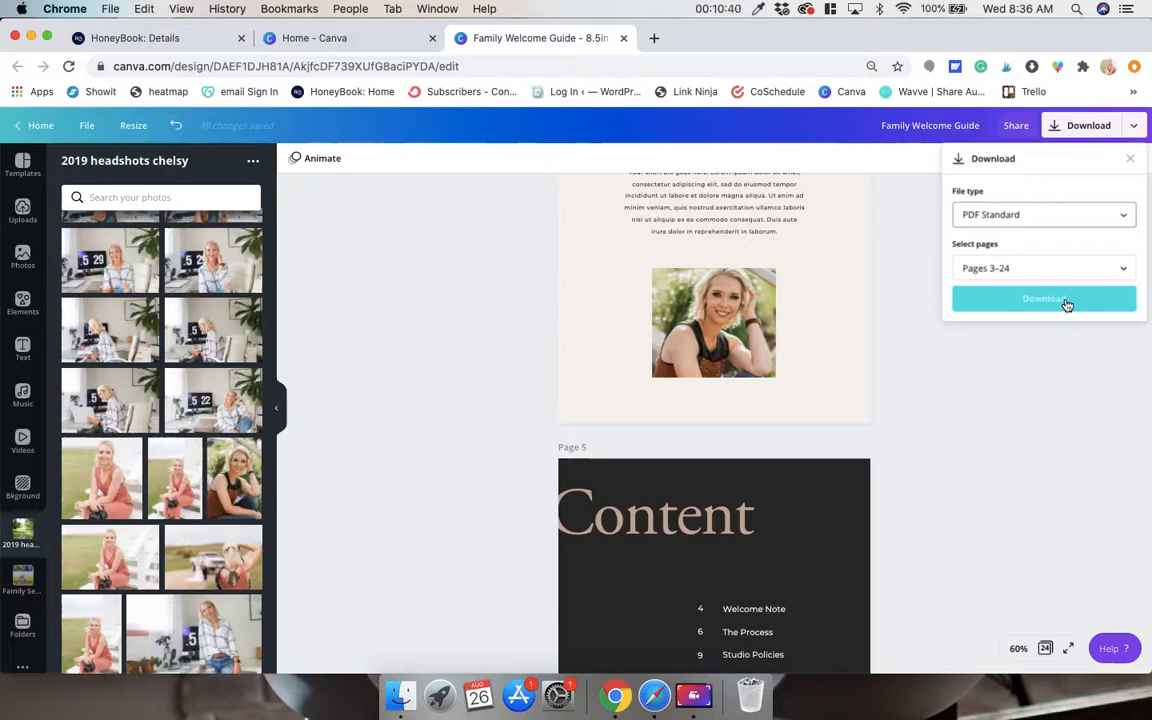
click(1066, 300)
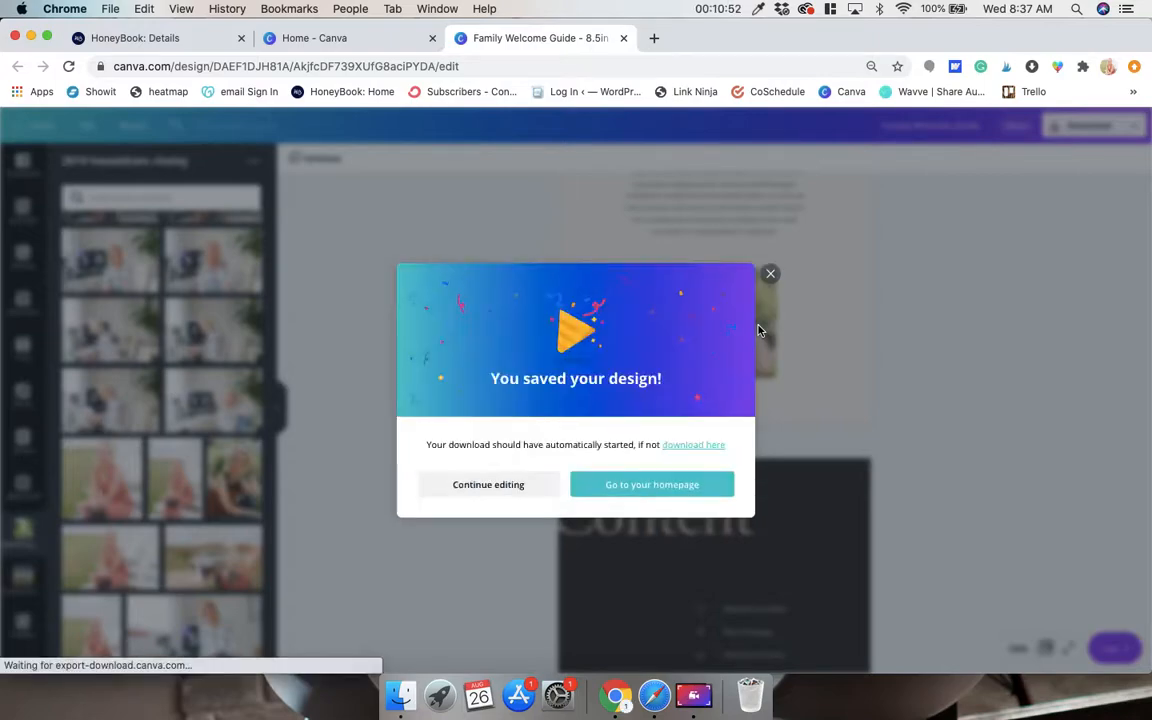
click(440, 695)
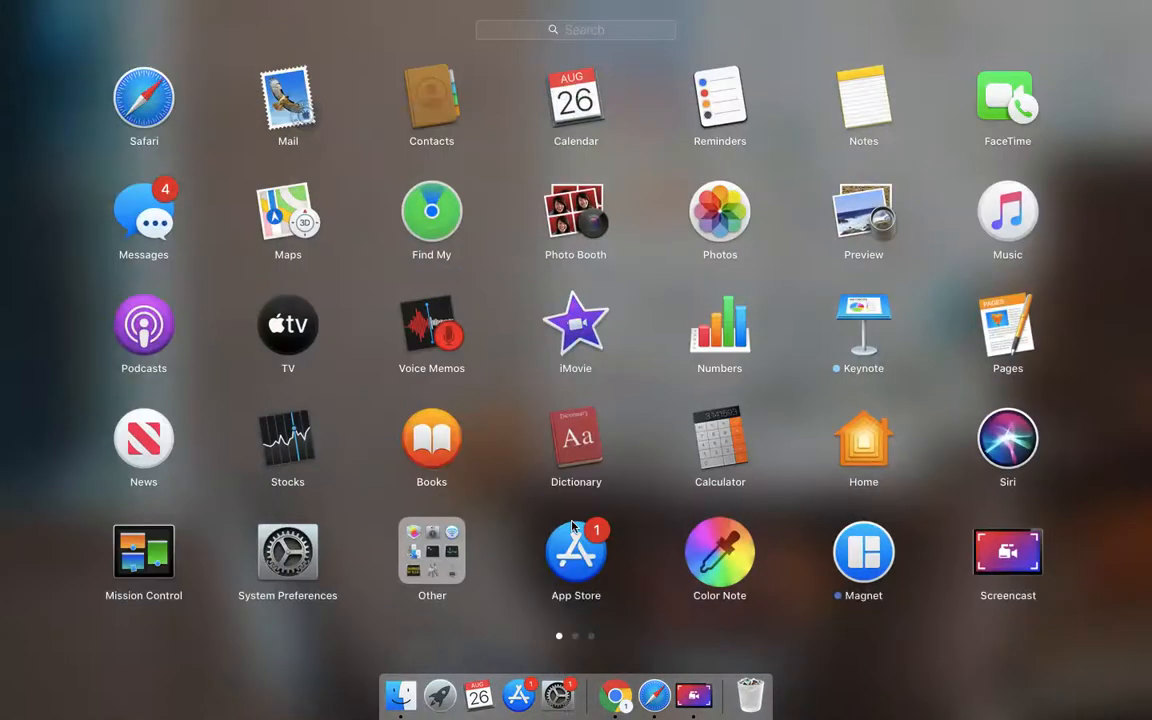
scroll(573, 527, right, 3)
scroll(573, 527, left, 3)
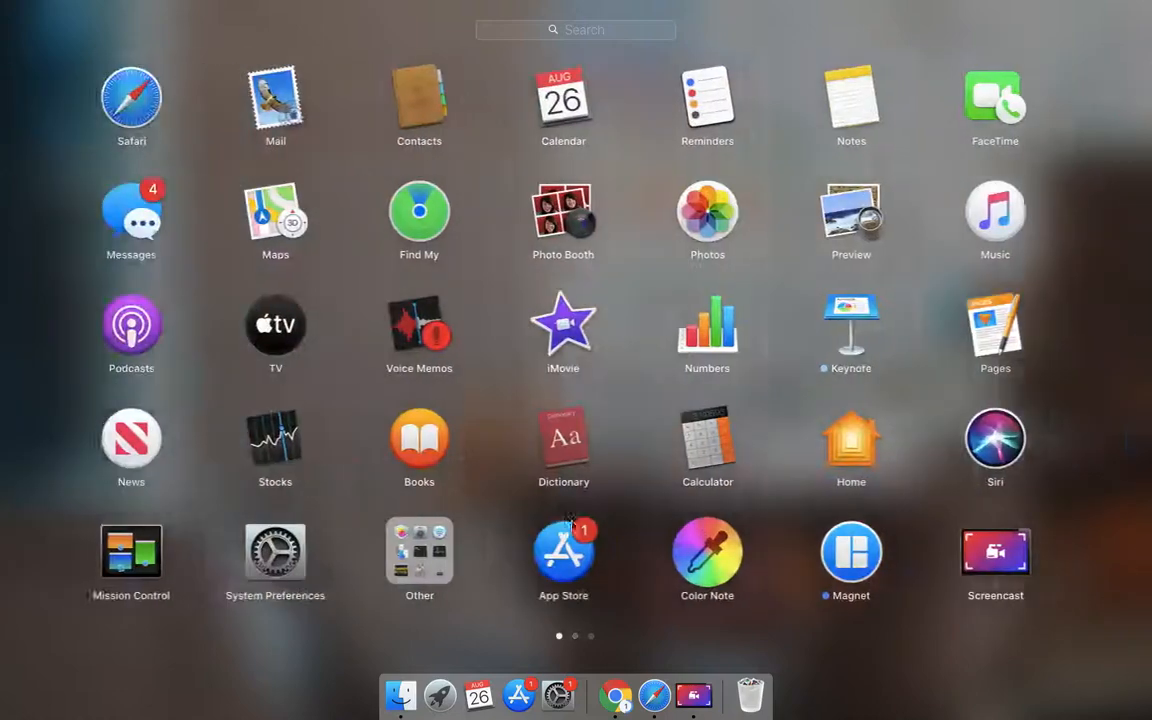
click(652, 638)
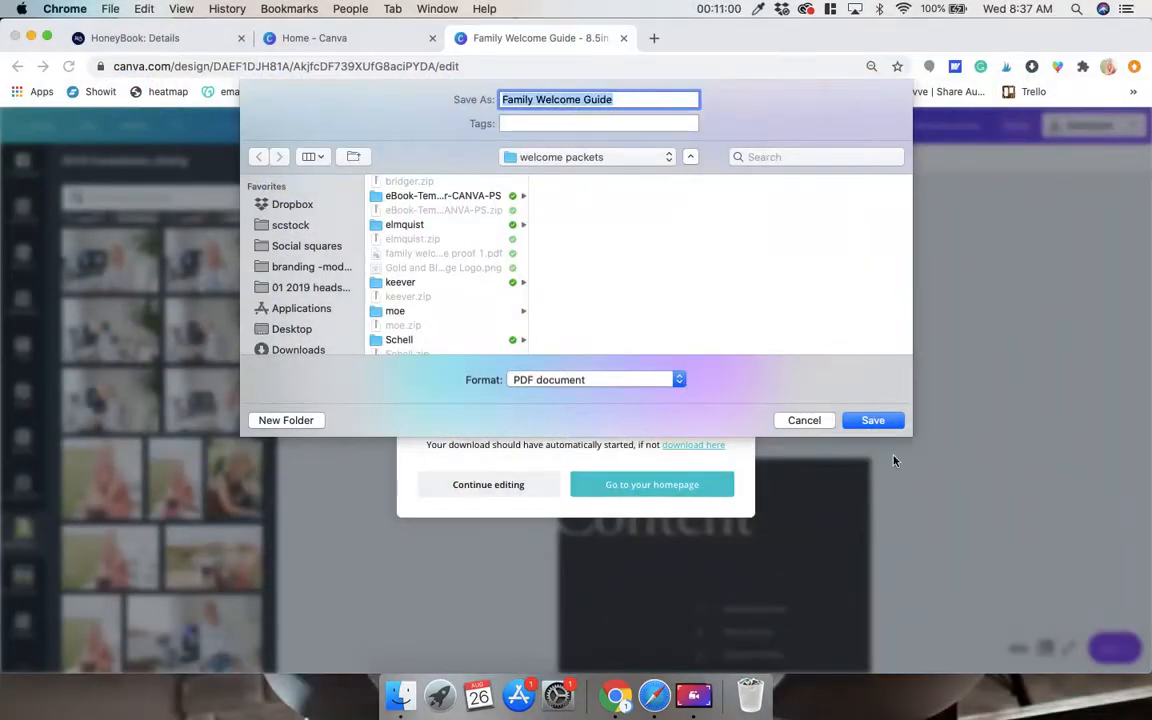
Save the PDF as Family Welcome Guide in the welcome packets folder and open it to review its pages.
click(886, 425)
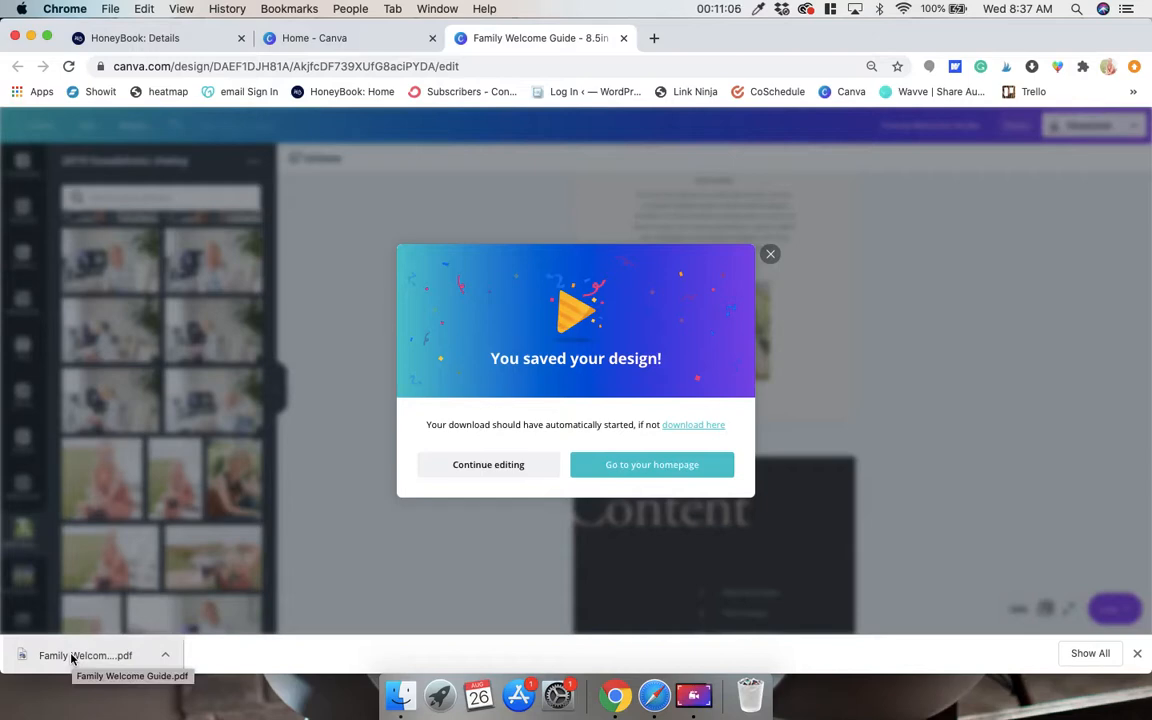
click(125, 655)
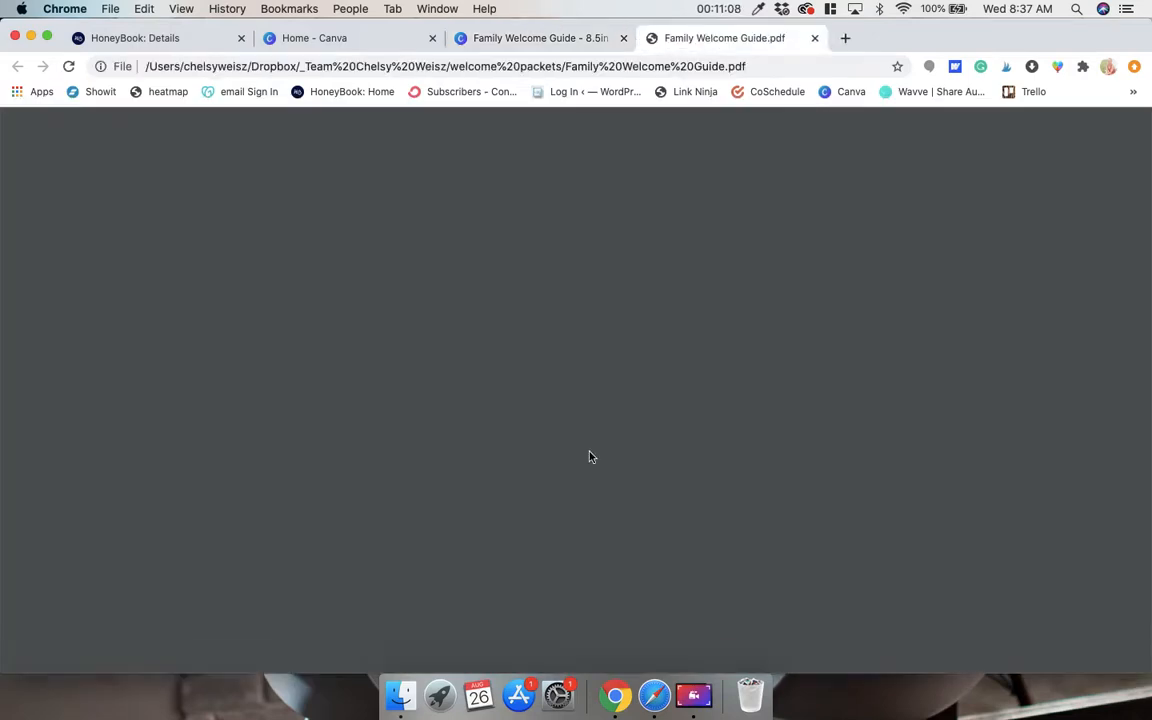
scroll(805, 403, down, 10)
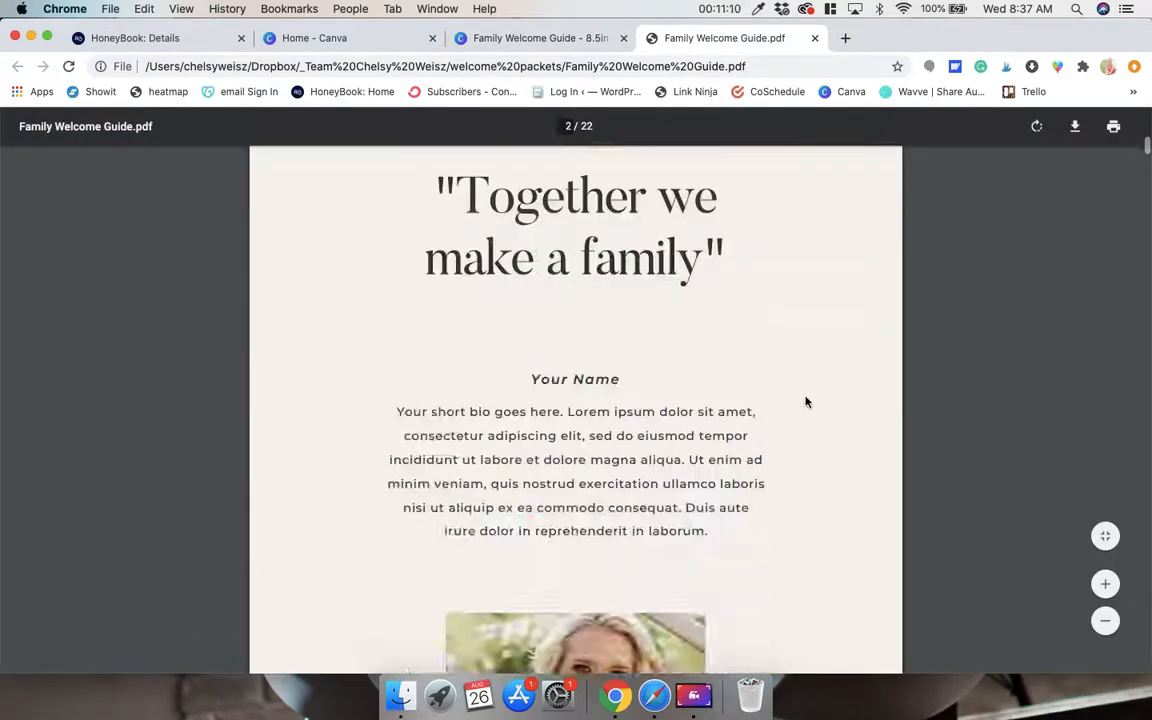
scroll(806, 402, down, 15)
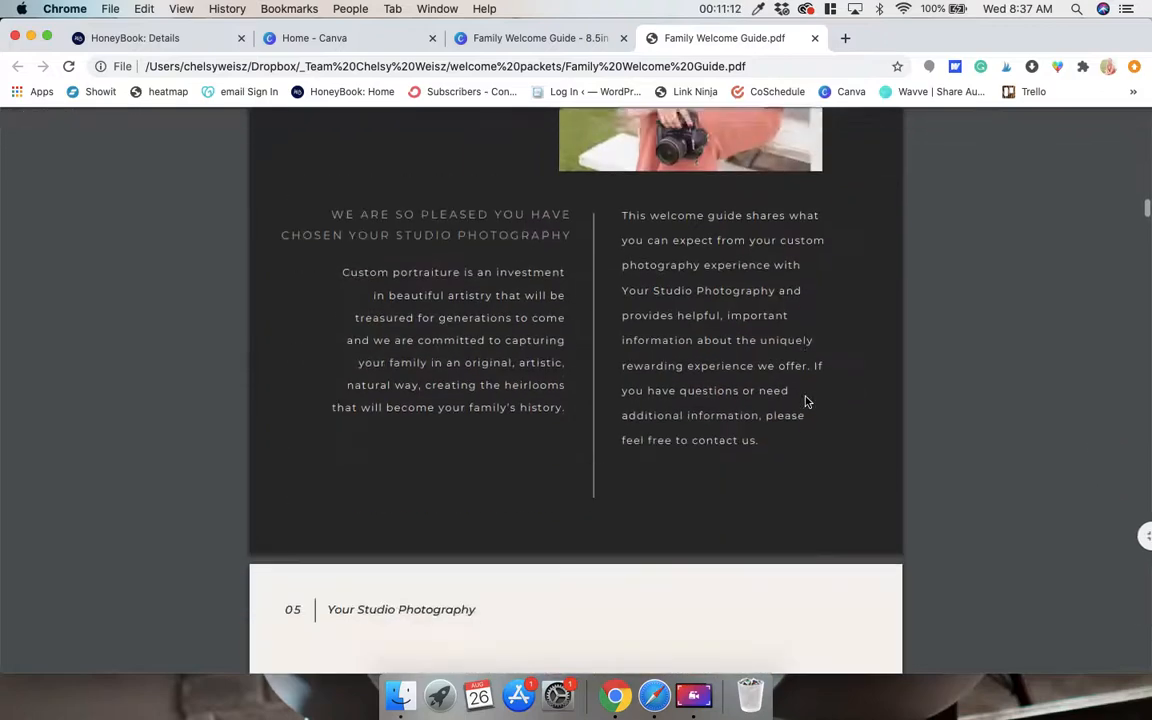
scroll(806, 402, down, 10)
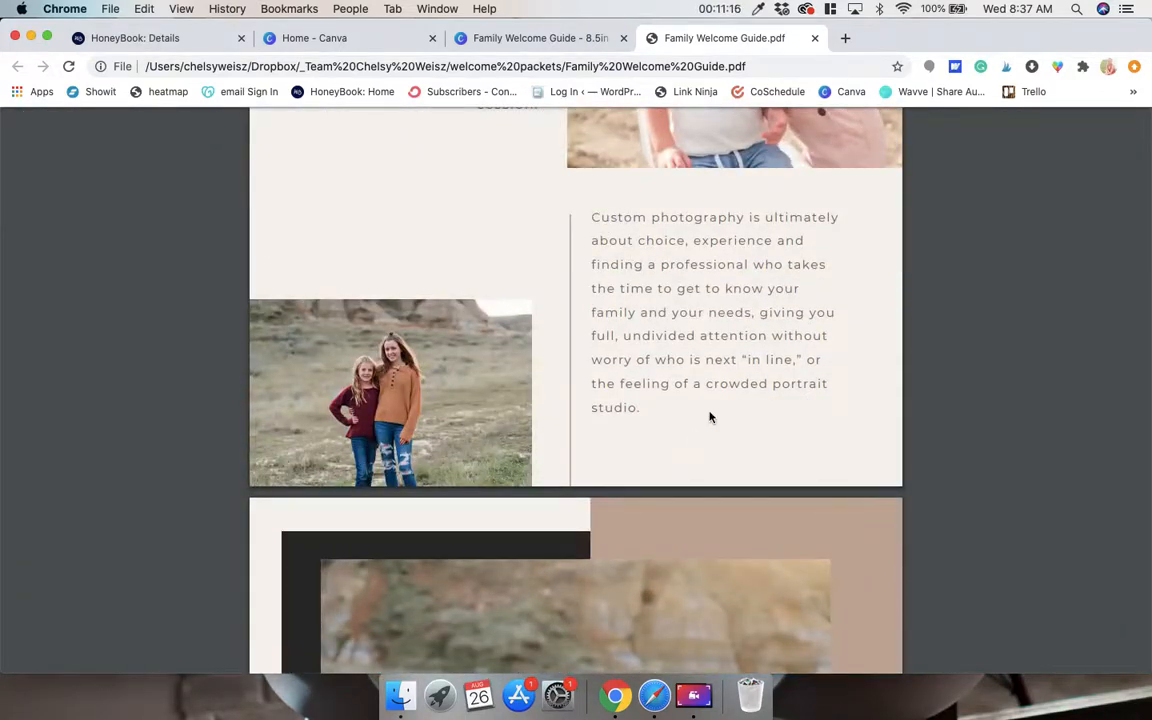
Review the remaining pages of the exported Family Welcome Guide PDF, from the policies and copyright pages through the clothing, artwork, collections and premiere night pages.
scroll(710, 417, down, 15)
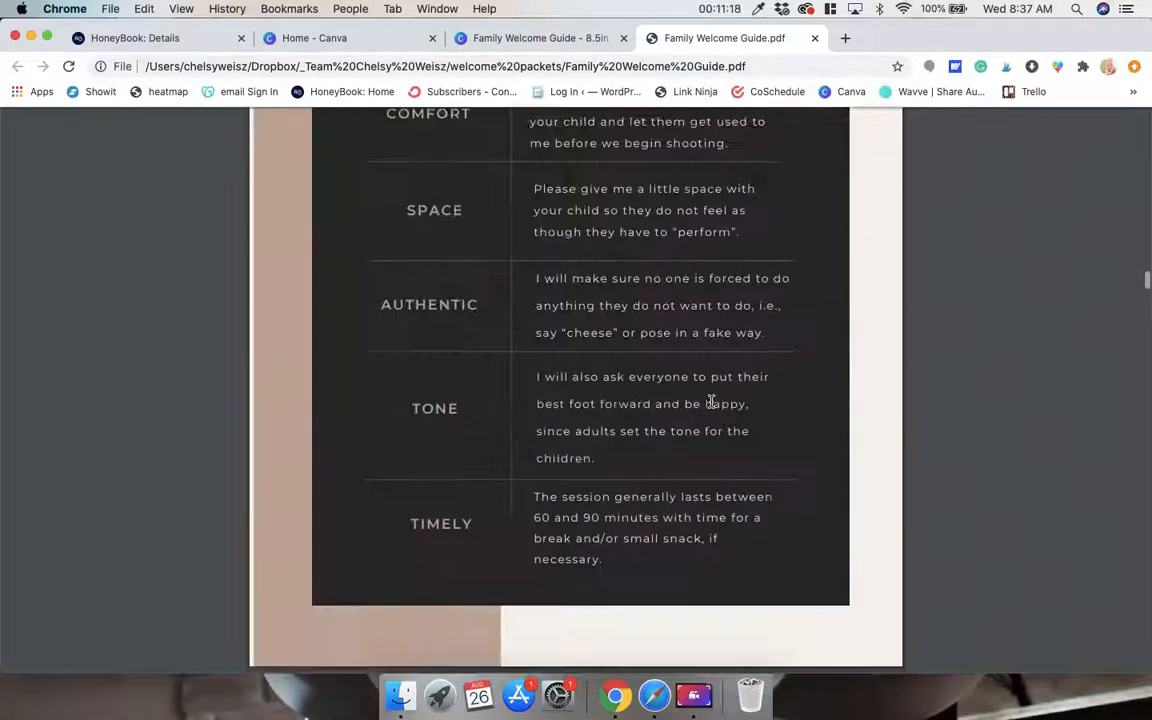
scroll(710, 401, down, 20)
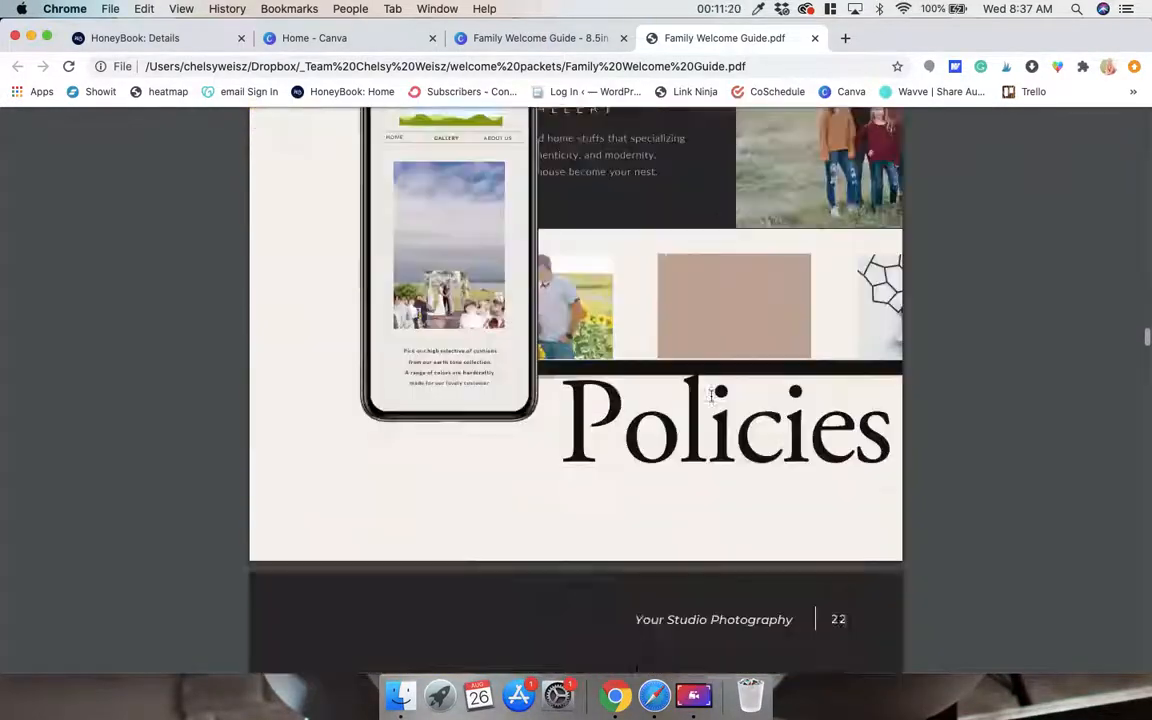
scroll(711, 396, down, 20)
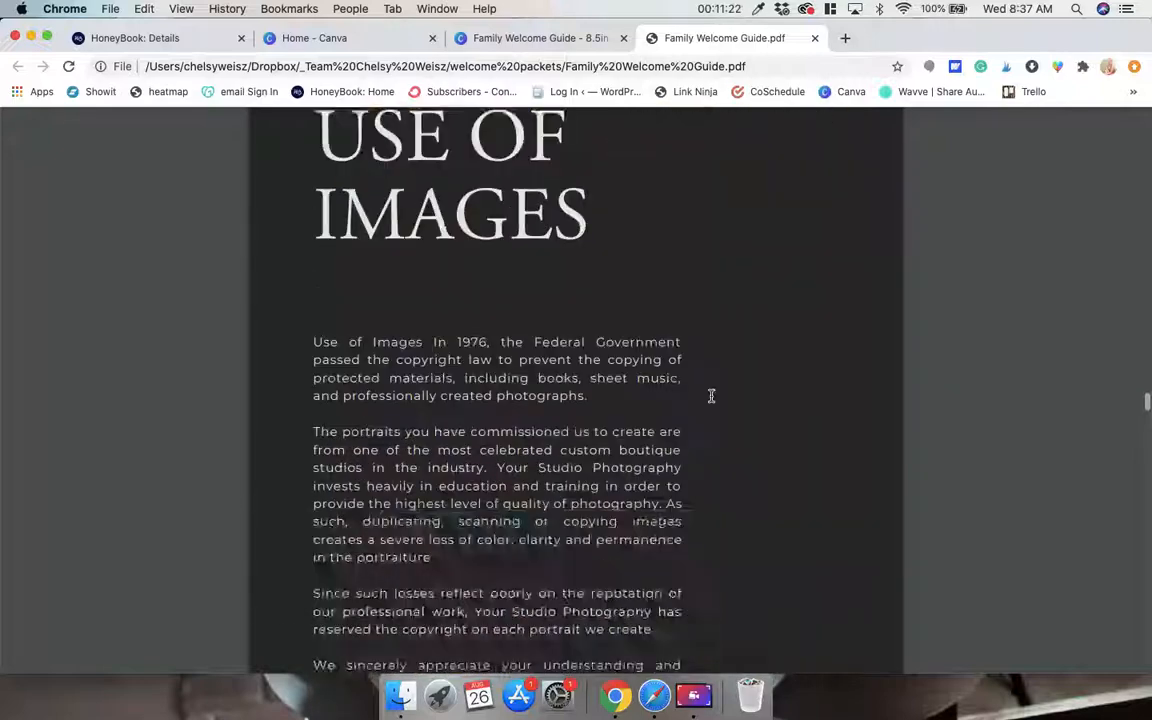
scroll(711, 396, down, 10)
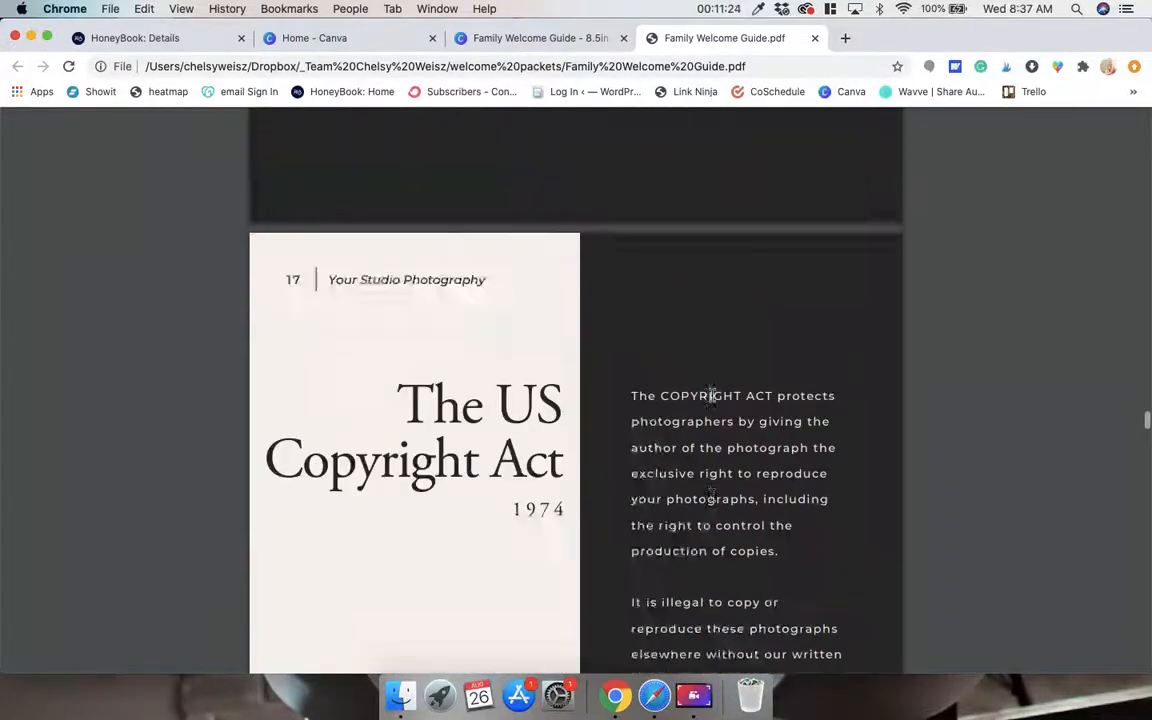
scroll(711, 393, up, 5)
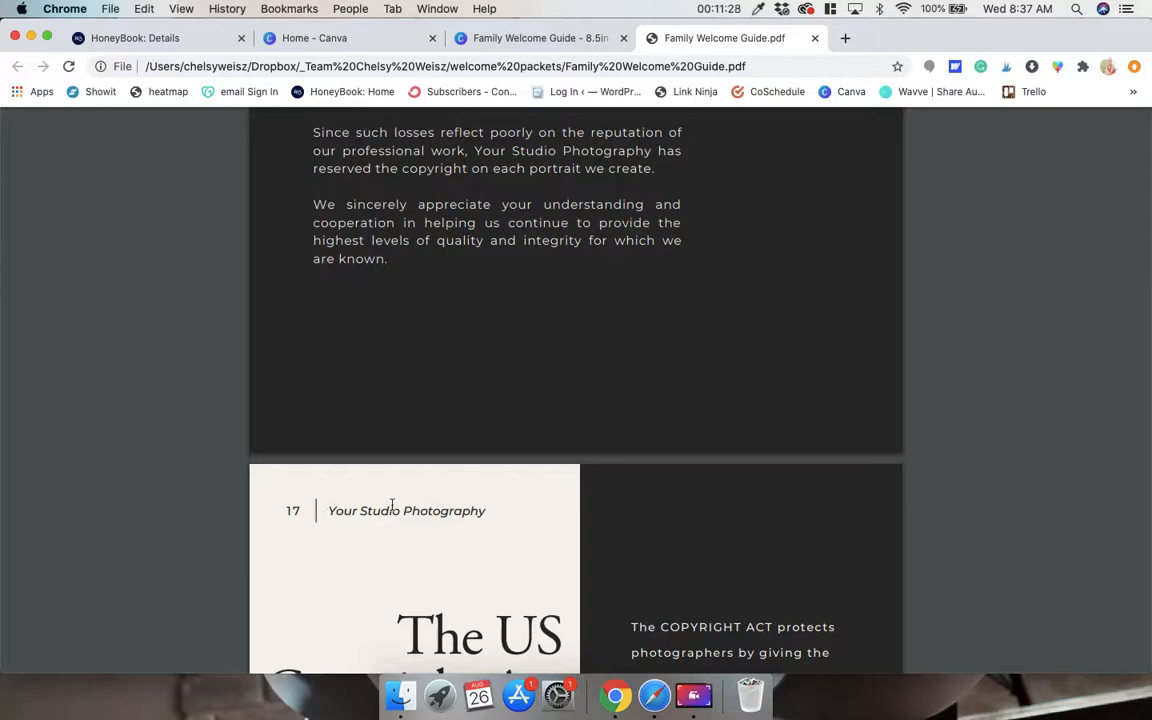
scroll(392, 505, down, 15)
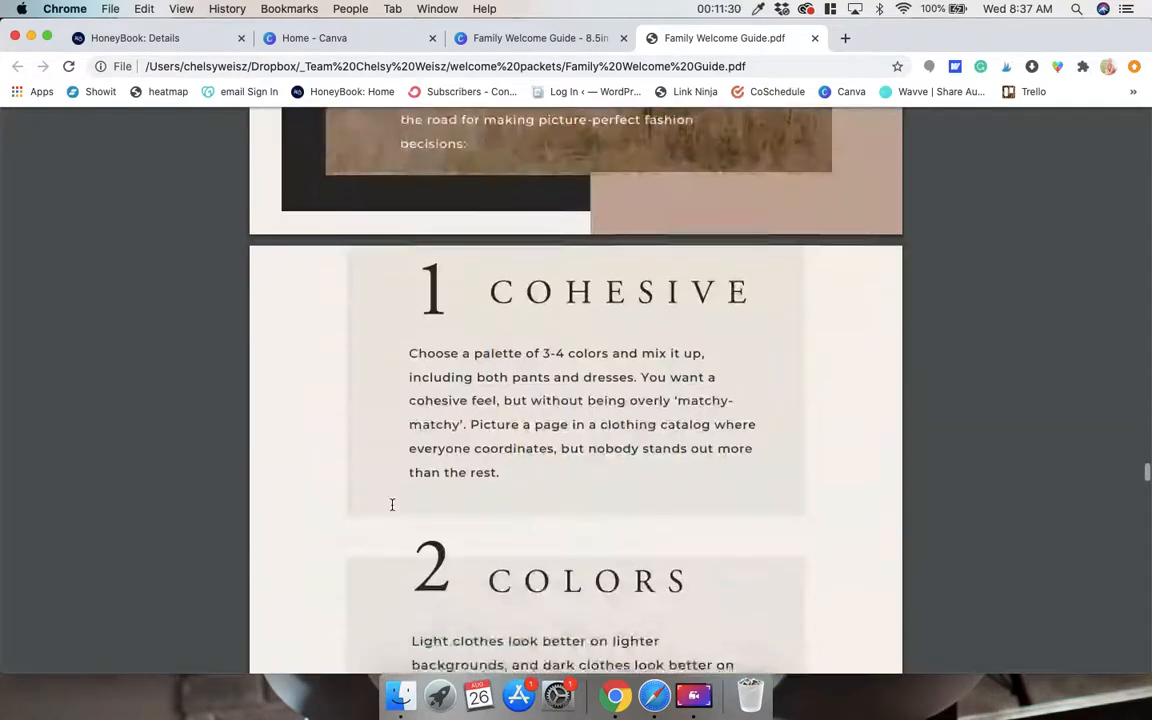
scroll(392, 505, down, 15)
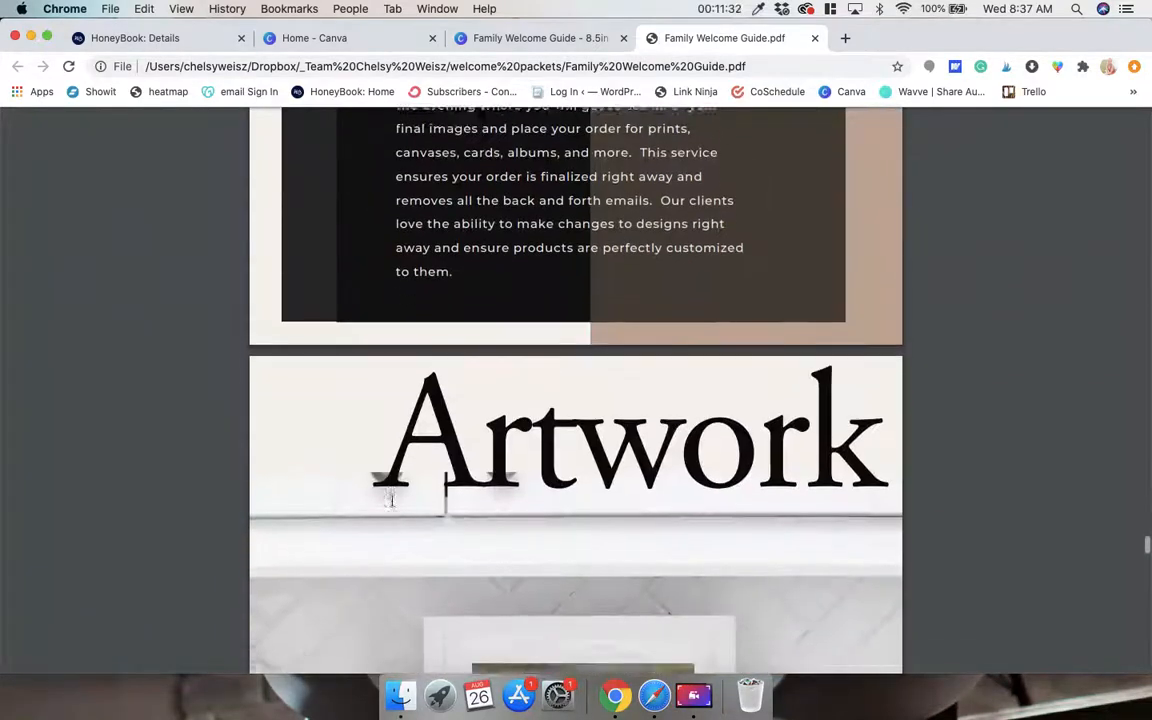
scroll(391, 500, down, 10)
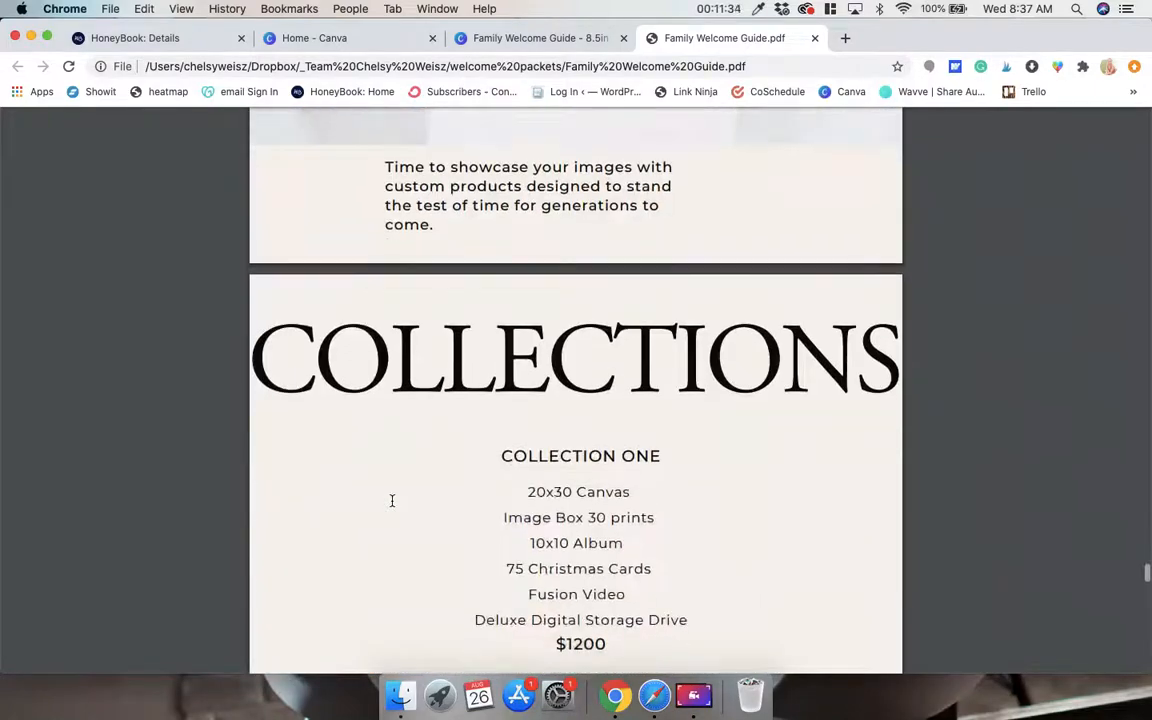
scroll(392, 500, down, 12)
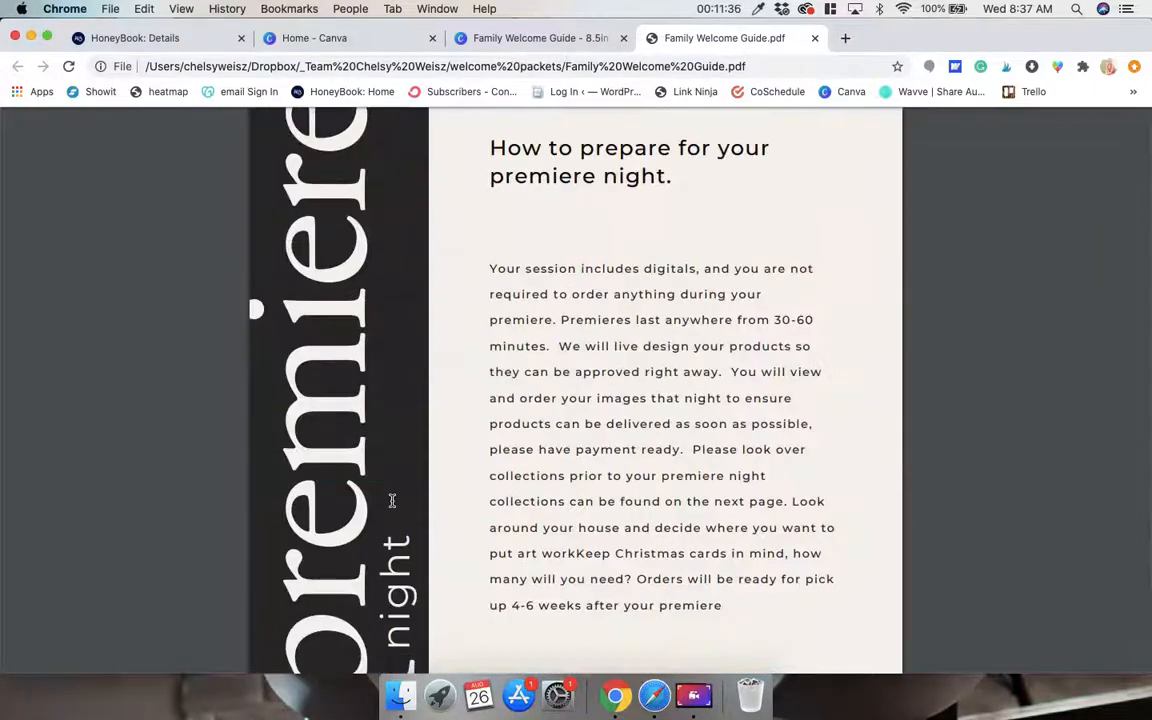